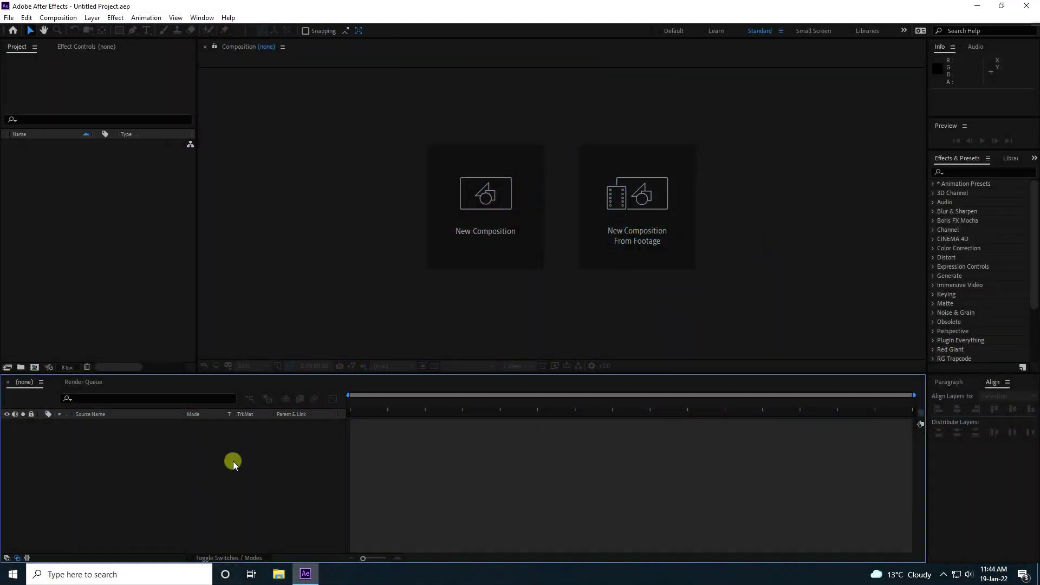
Create a 1920 × 1080 composition with the HDTV 1080 29.97 preset and a 30-second duration.
{"action": "left_click", "coordinate": [483, 229]}
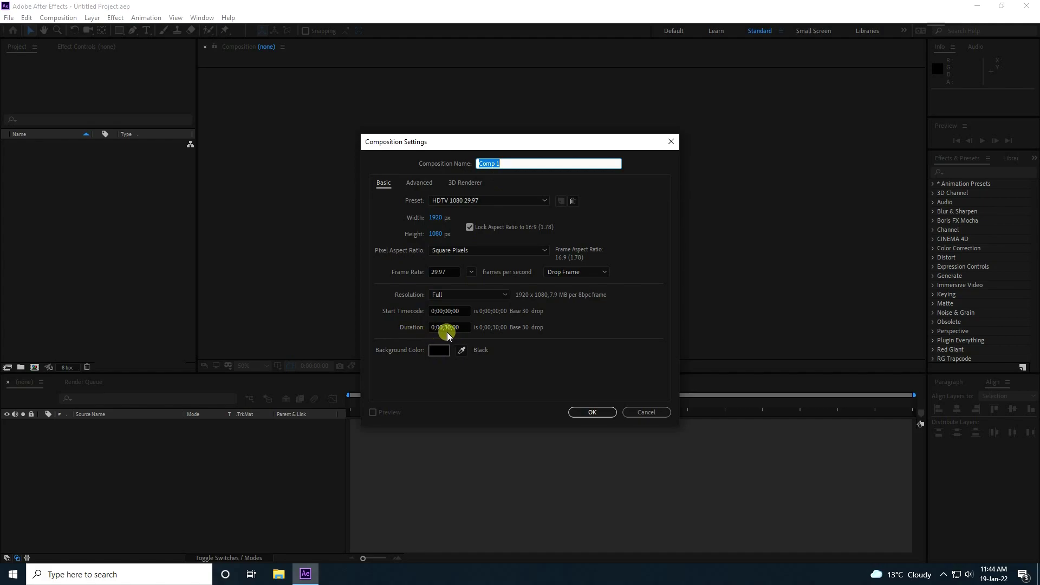
{"action": "left_click", "coordinate": [601, 416]}
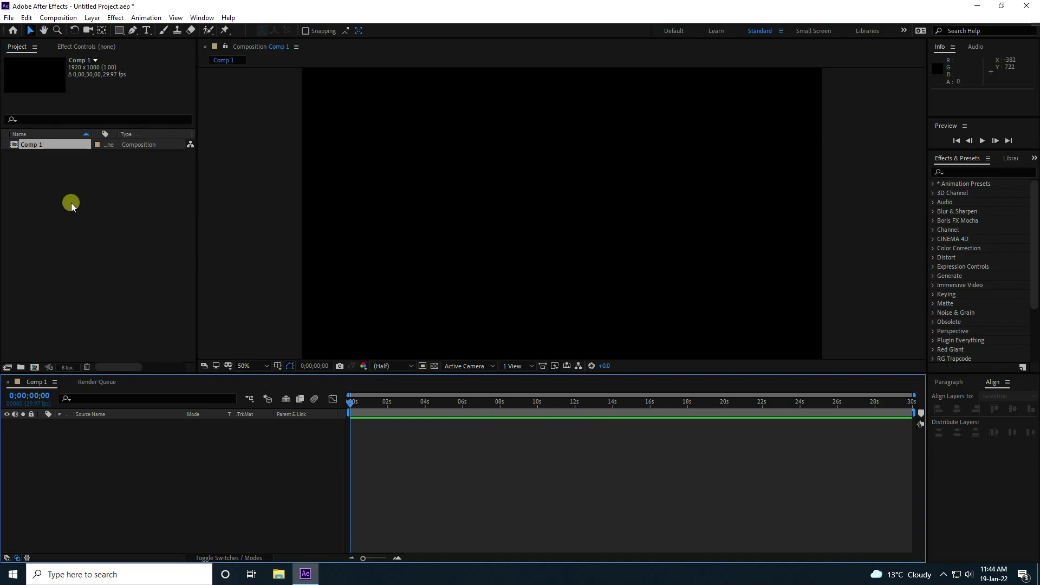
Import Music.mp3 as footage into the Comp 1 timeline and preview its playback.
{"action": "right_click", "coordinate": [72, 207]}
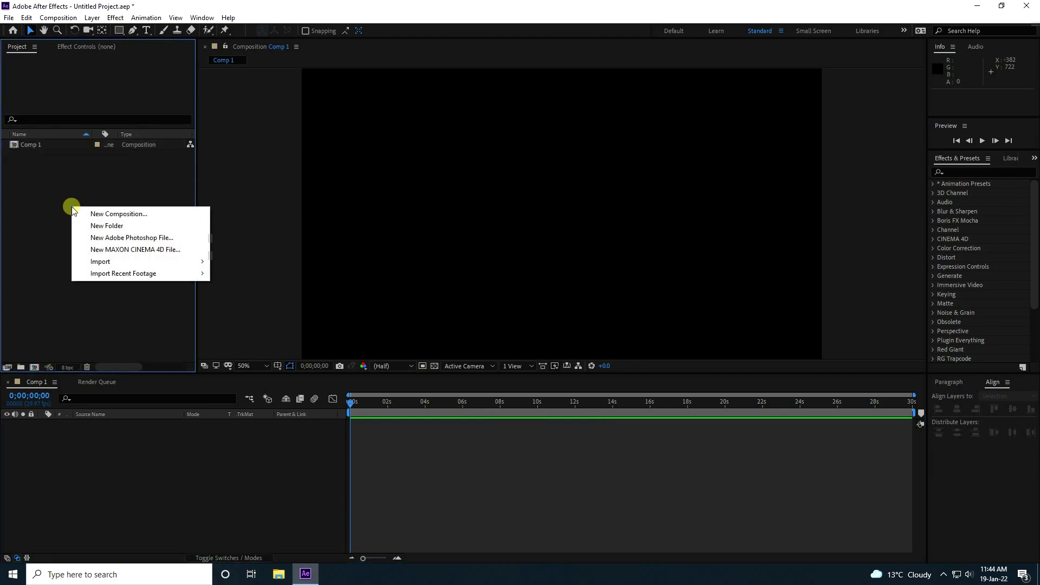
{"action": "mouse_move", "coordinate": [109, 263]}
{"action": "left_click", "coordinate": [249, 264]}
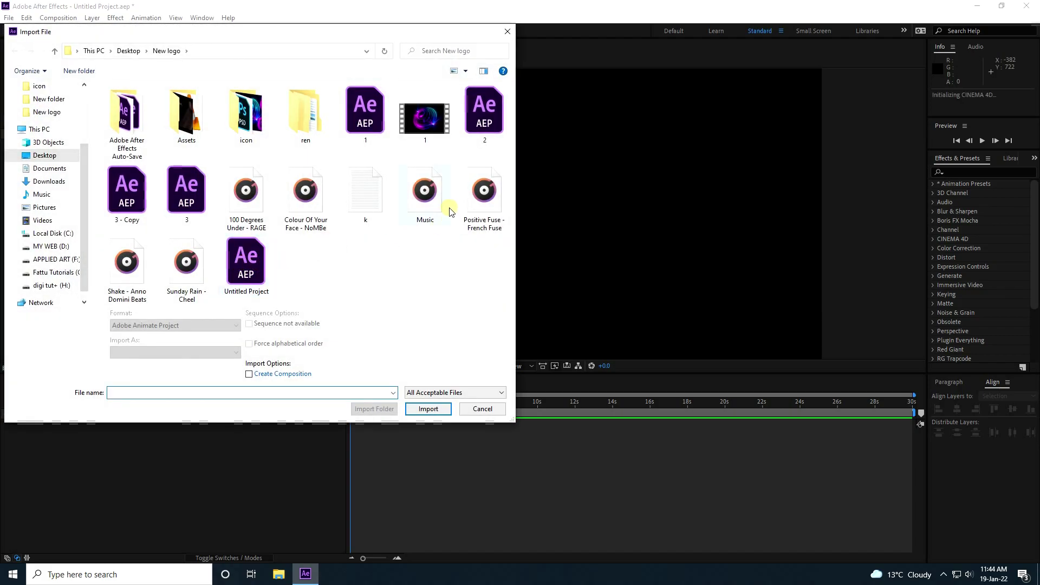
{"action": "left_click", "coordinate": [424, 192]}
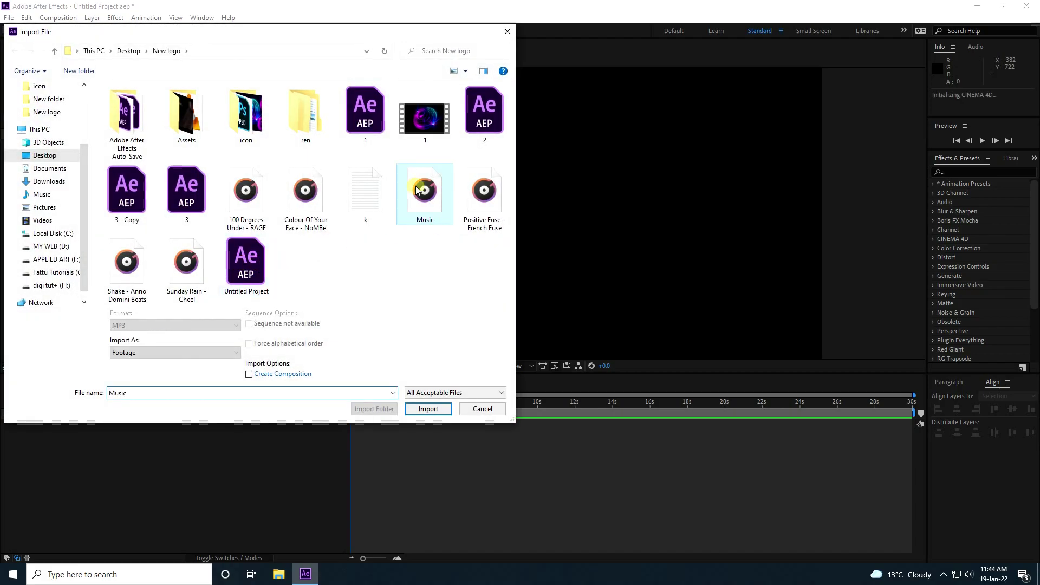
{"action": "left_click", "coordinate": [437, 411]}
{"action": "left_click_drag", "start_coordinate": [38, 153], "coordinate": [157, 496]}
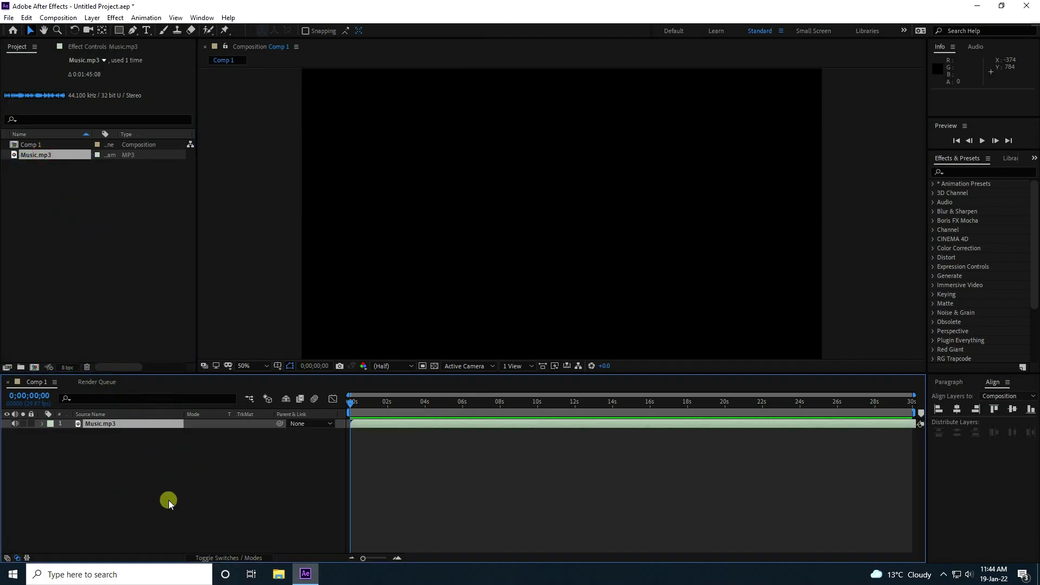
{"action": "left_click", "coordinate": [983, 140]}
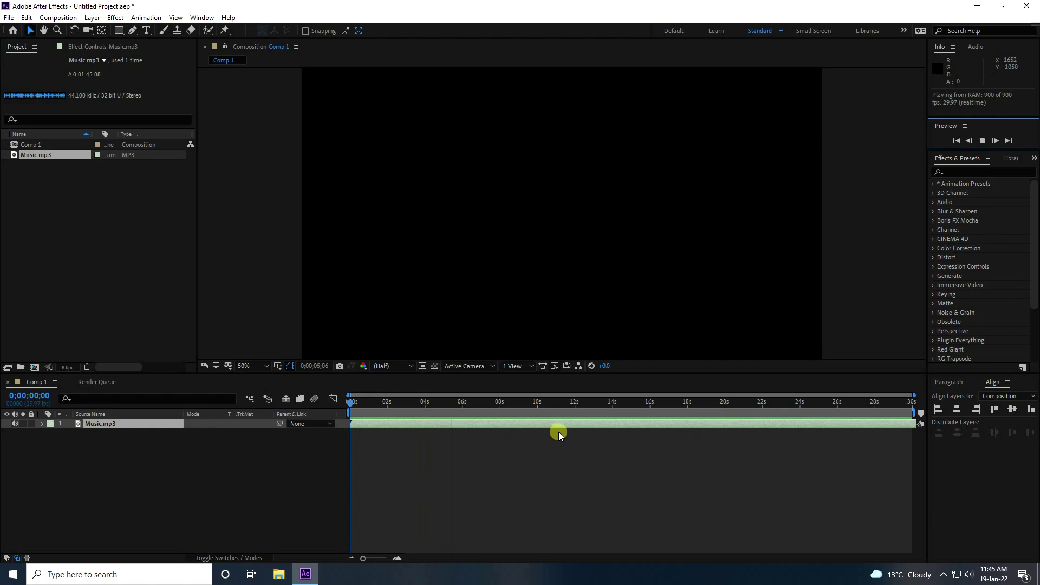
{"action": "left_click", "coordinate": [984, 140]}
{"action": "left_click_drag", "start_coordinate": [492, 406], "coordinate": [307, 432]}
Create a black 1920 × 1080 solid layer named Audio in the composition.
{"action": "right_click", "coordinate": [135, 475]}
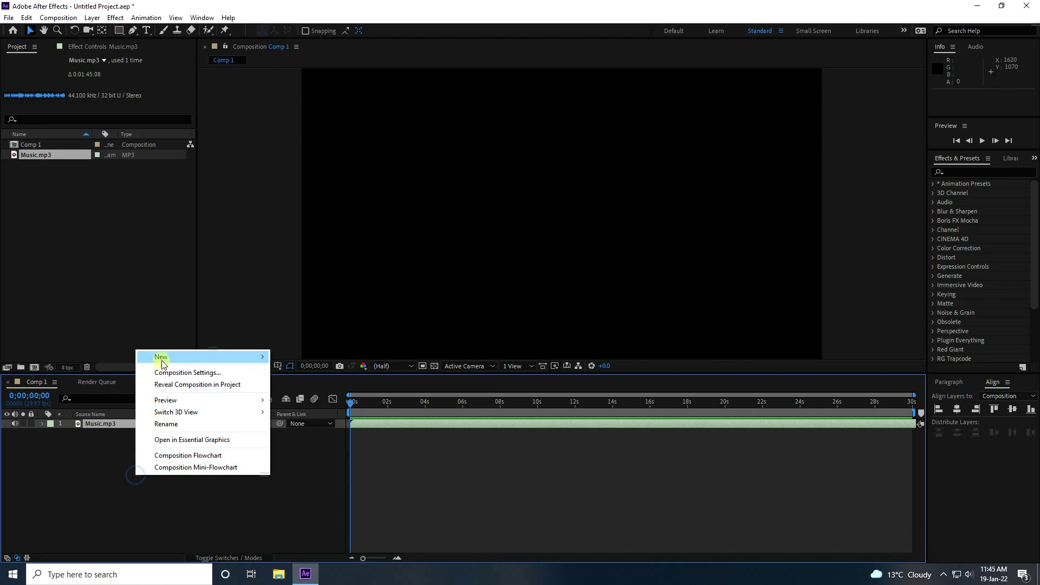
{"action": "mouse_move", "coordinate": [161, 357]}
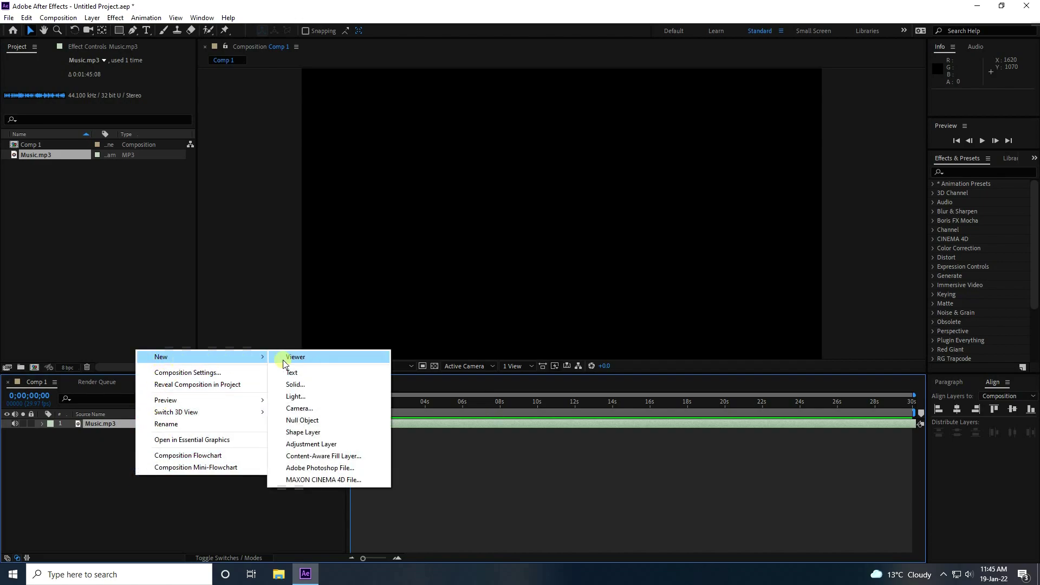
{"action": "left_click", "coordinate": [300, 385]}
{"action": "type", "text": "Audio"}
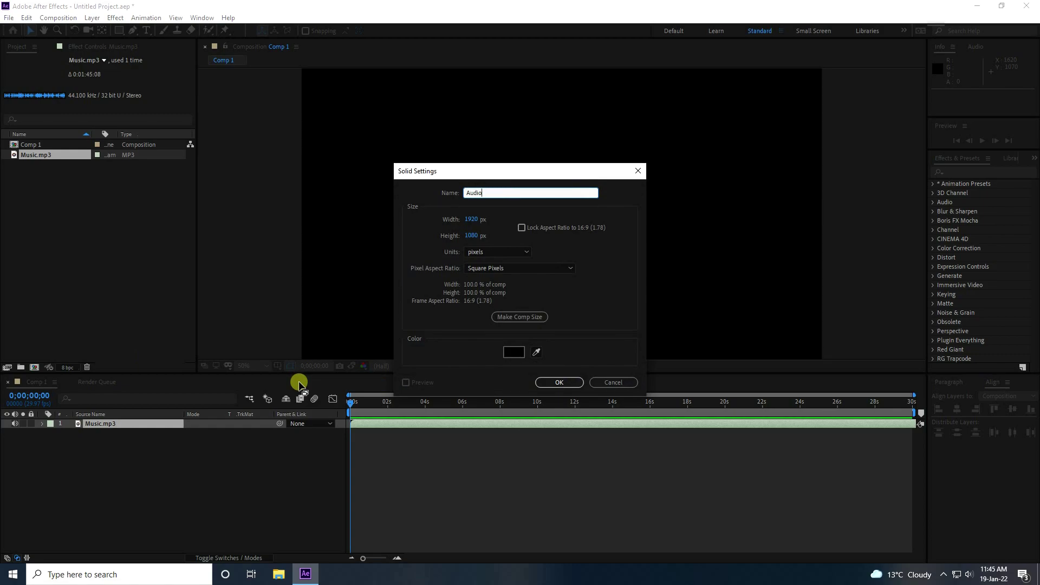
{"action": "left_click", "coordinate": [552, 383]}
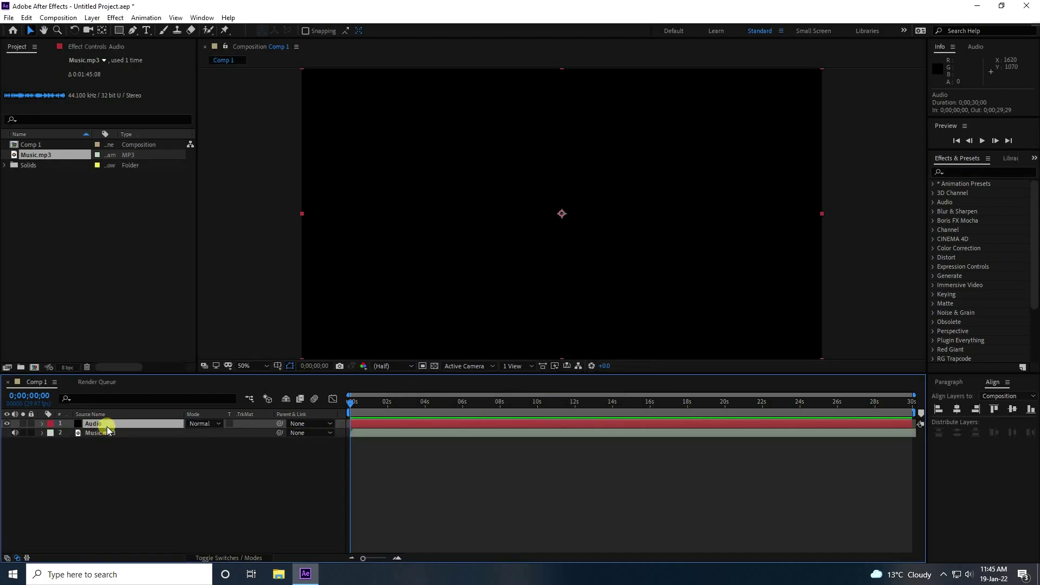
Find the Audio Spectrum effect and apply it to the Audio solid layer.
{"action": "left_click", "coordinate": [962, 171]}
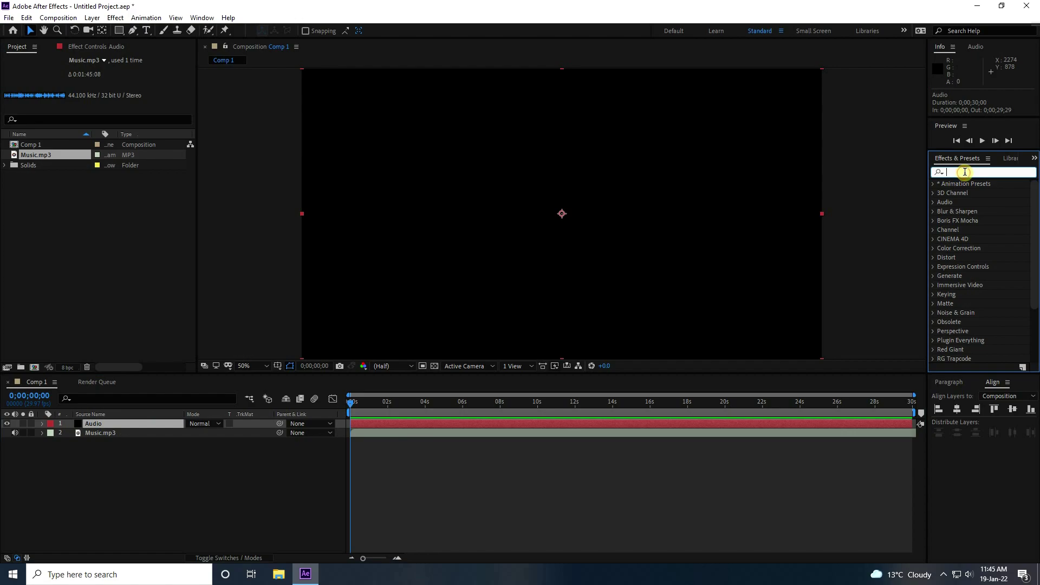
{"action": "type", "text": "sp"}
{"action": "key", "text": "BackSpace"}
{"action": "key", "text": "BackSpace"}
{"action": "type", "text": "au"}
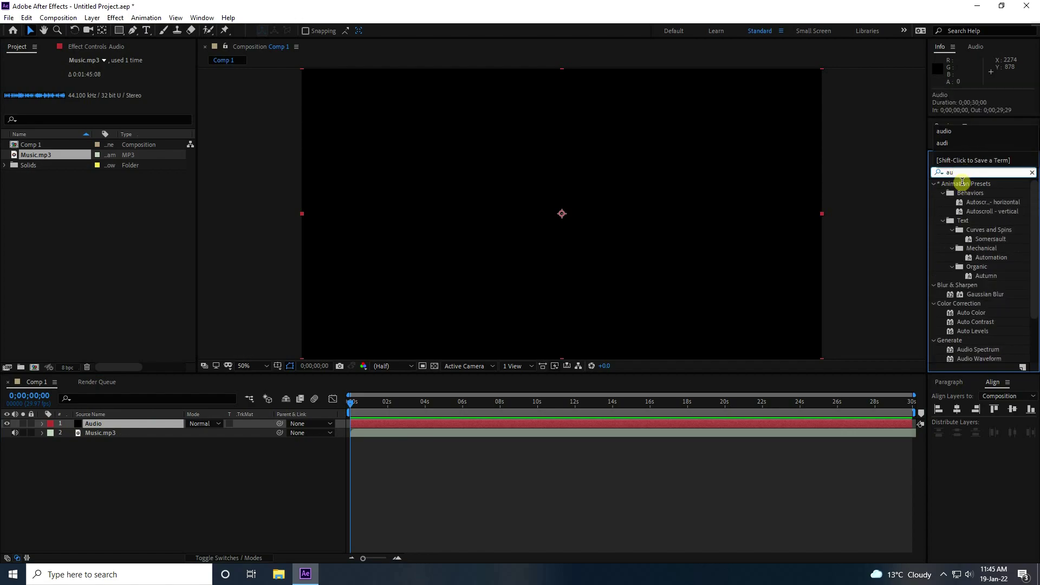
{"action": "left_click", "coordinate": [970, 350]}
{"action": "left_click_drag", "start_coordinate": [970, 349], "coordinate": [106, 425]}
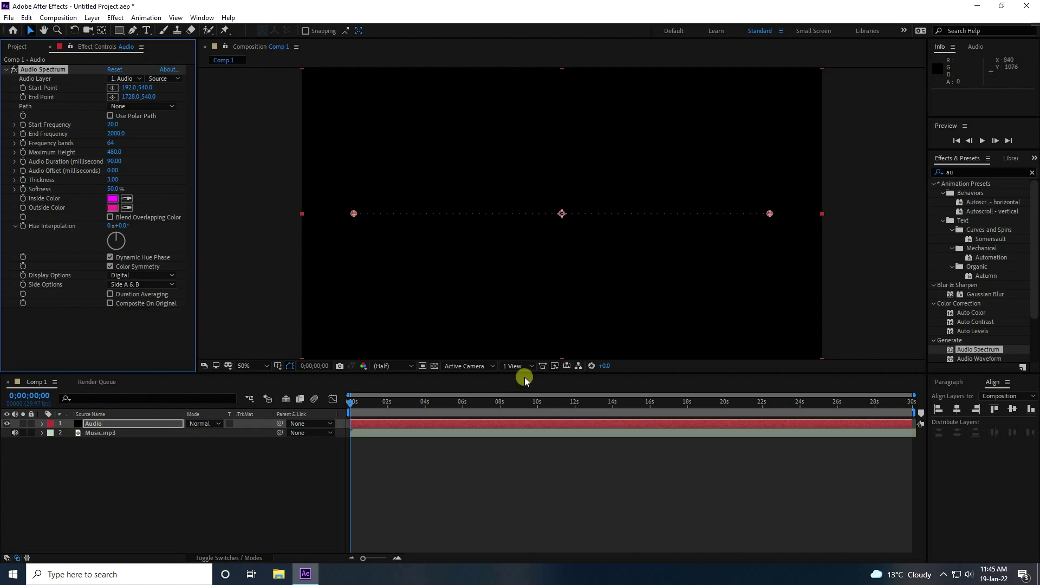
Set the Audio Spectrum's audio layer to Music.mp3 and preview the animation from the start.
{"action": "key", "text": "space"}
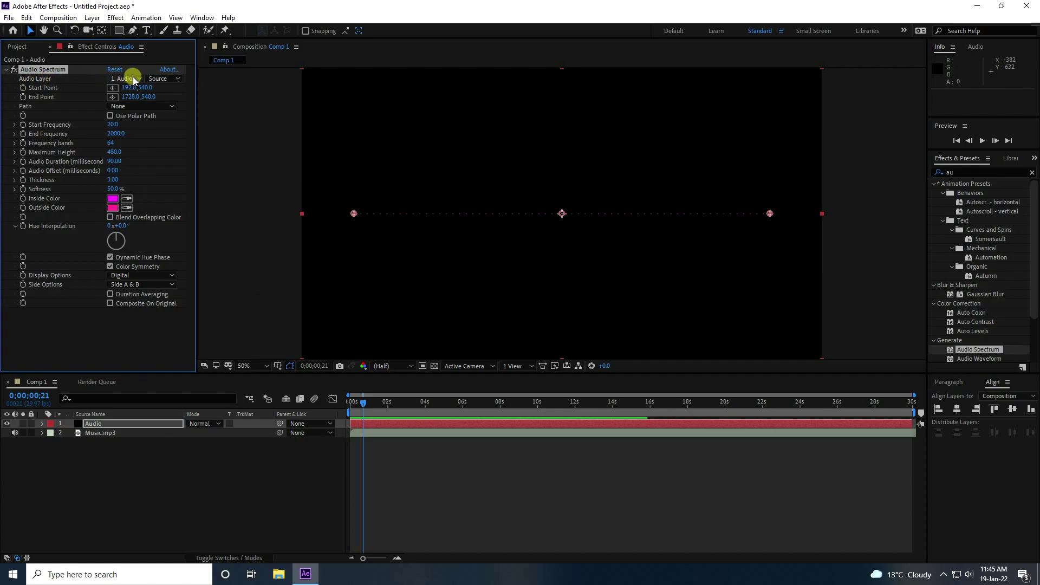
{"action": "left_click", "coordinate": [132, 77]}
{"action": "left_click", "coordinate": [142, 118]}
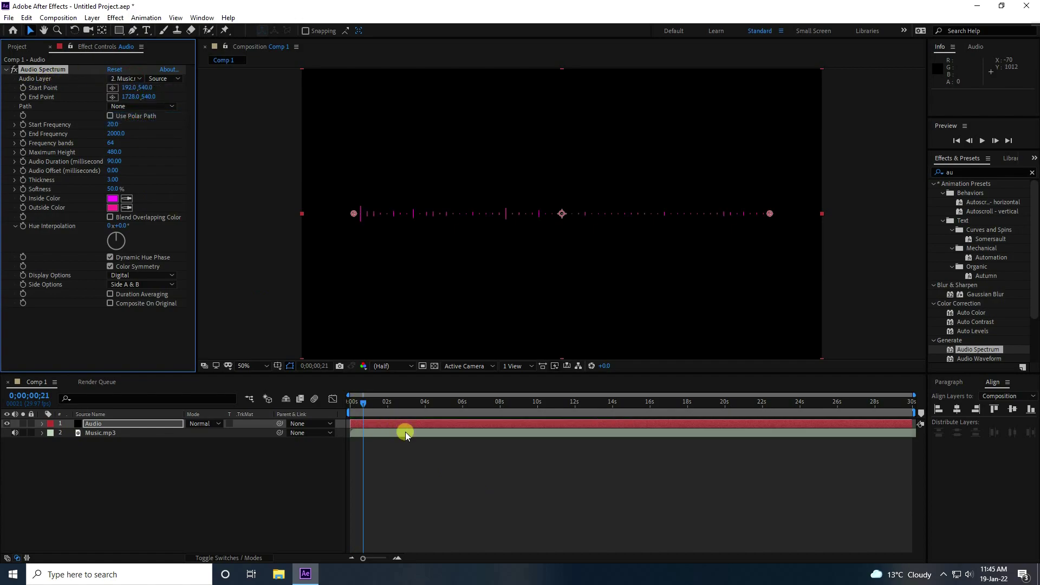
{"action": "left_click_drag", "start_coordinate": [373, 407], "coordinate": [352, 407]}
{"action": "key", "text": "space"}
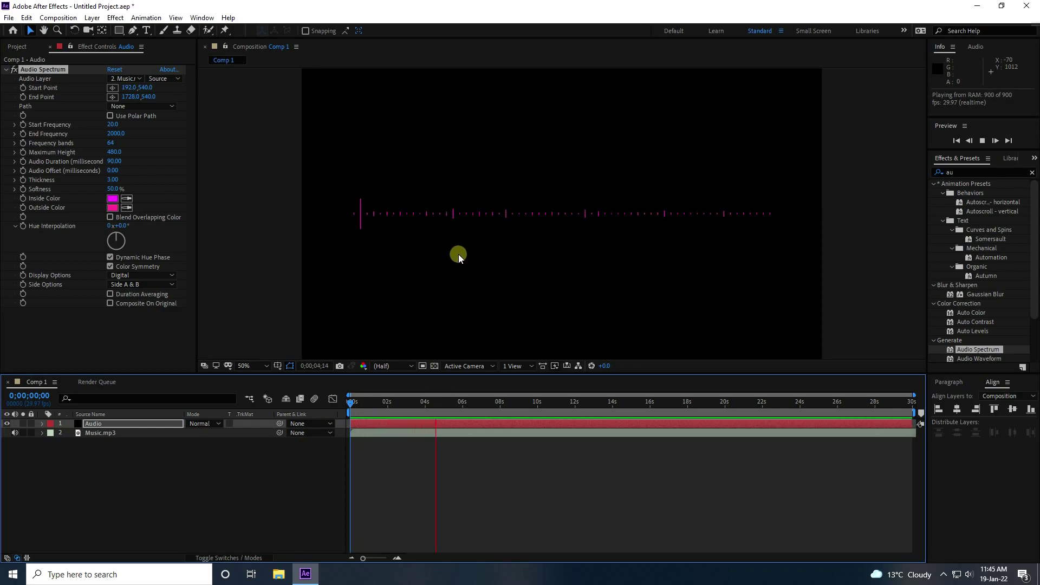
{"action": "left_click", "coordinate": [433, 403]}
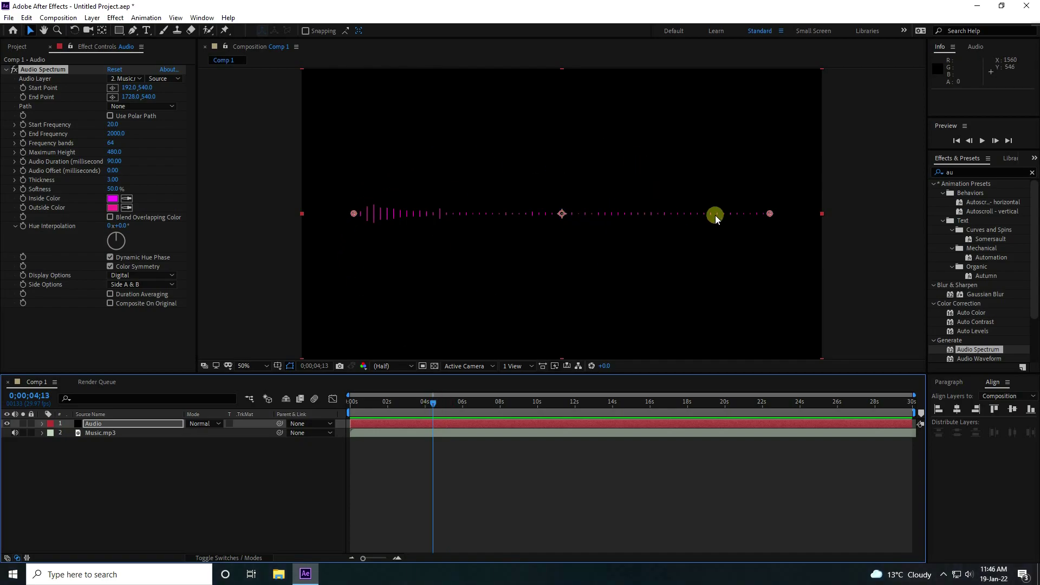
Apply Polar Coordinates to the Audio layer with Rect to Polar conversion and 100% interpolation.
{"action": "left_click", "coordinate": [964, 173]}
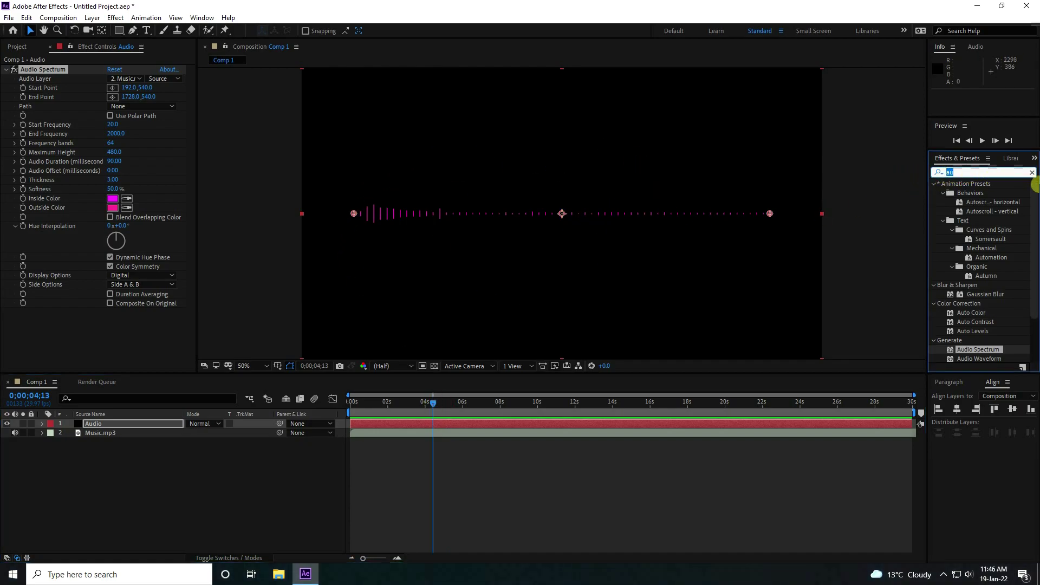
{"action": "type", "text": "pol"}
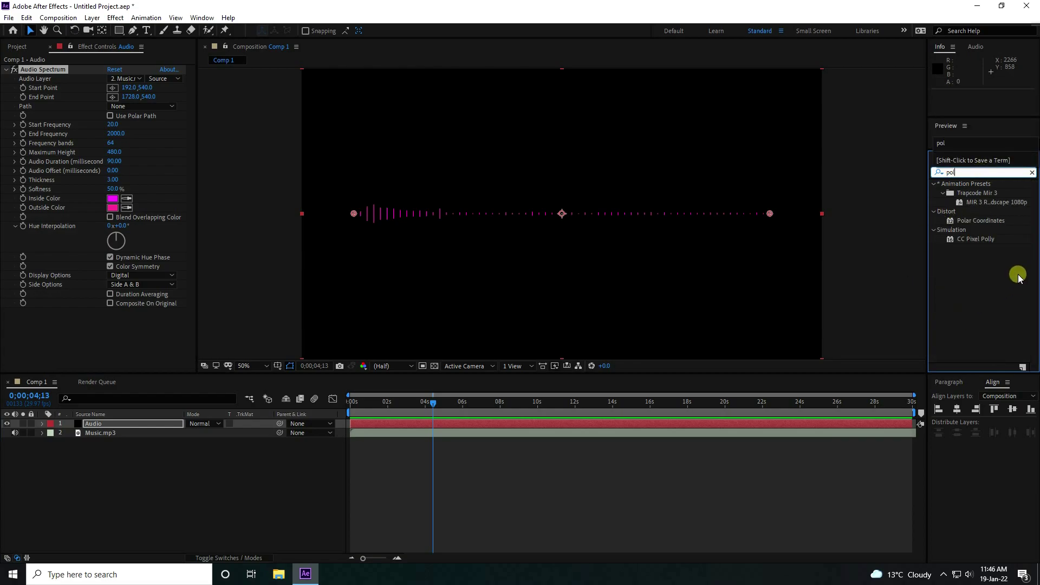
{"action": "left_click_drag", "start_coordinate": [982, 220], "coordinate": [100, 424]}
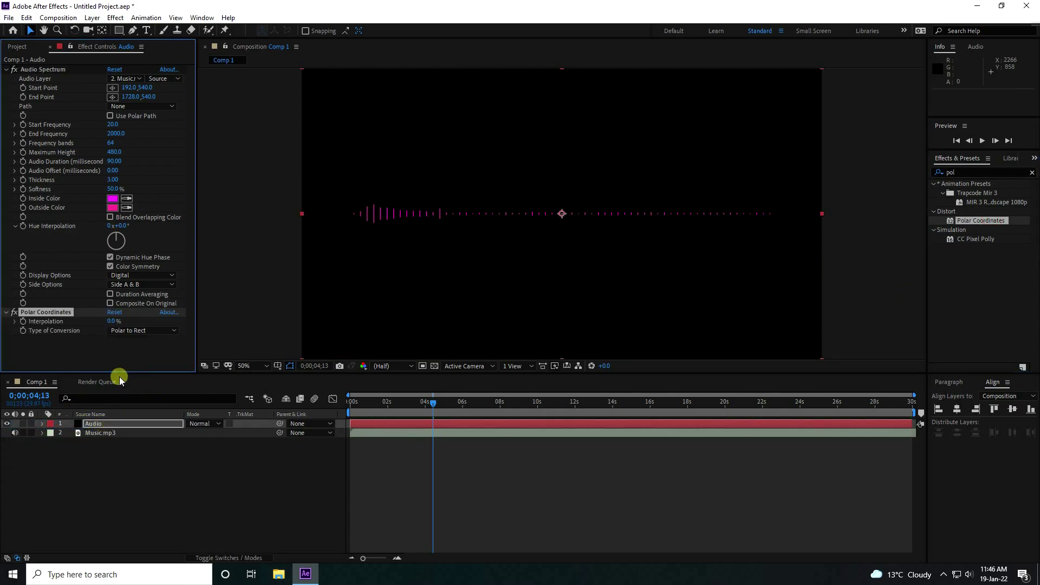
{"action": "left_click", "coordinate": [145, 331]}
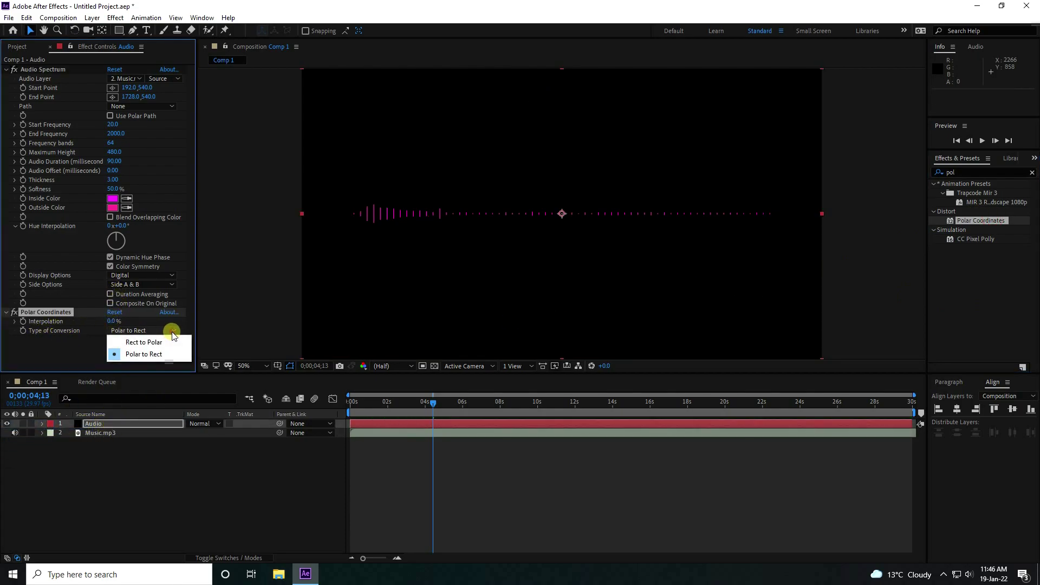
{"action": "left_click", "coordinate": [155, 343]}
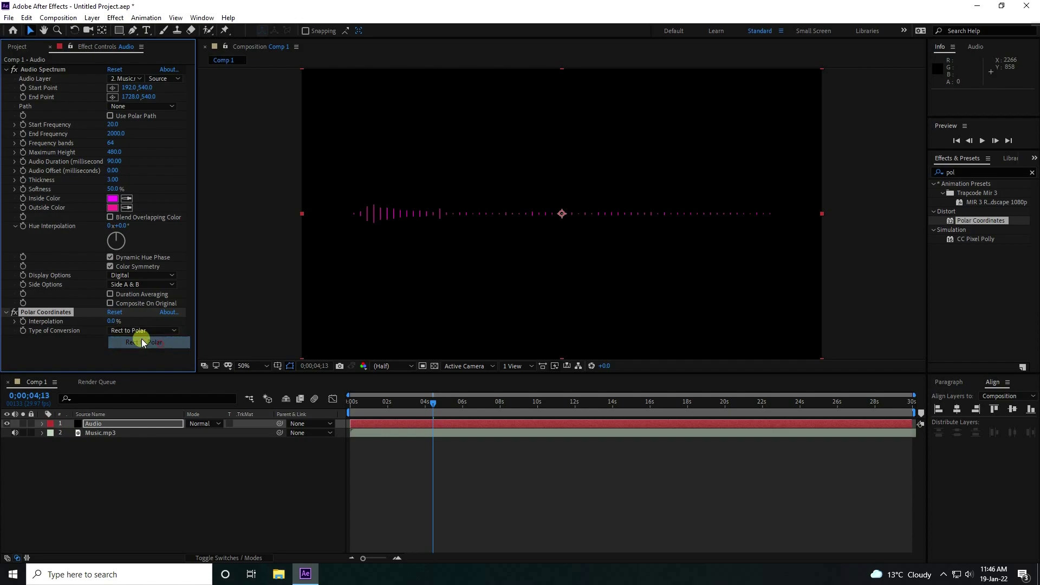
{"action": "left_click_drag", "start_coordinate": [113, 320], "coordinate": [269, 336]}
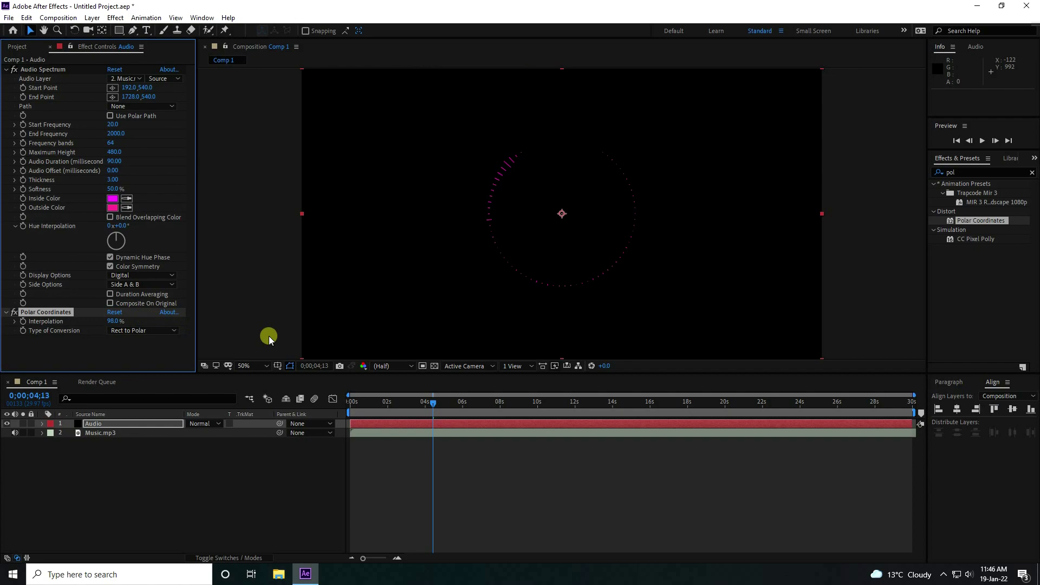
{"action": "left_click_drag", "start_coordinate": [134, 323], "coordinate": [235, 328]}
Set the Audio Spectrum's start point X to 0 and its end point X to 1898 to close the ring.
{"action": "left_click_drag", "start_coordinate": [132, 90], "coordinate": [4, 114]}
{"action": "left_click", "coordinate": [125, 88]}
{"action": "type", "text": "0"}
{"action": "key", "text": "Return"}
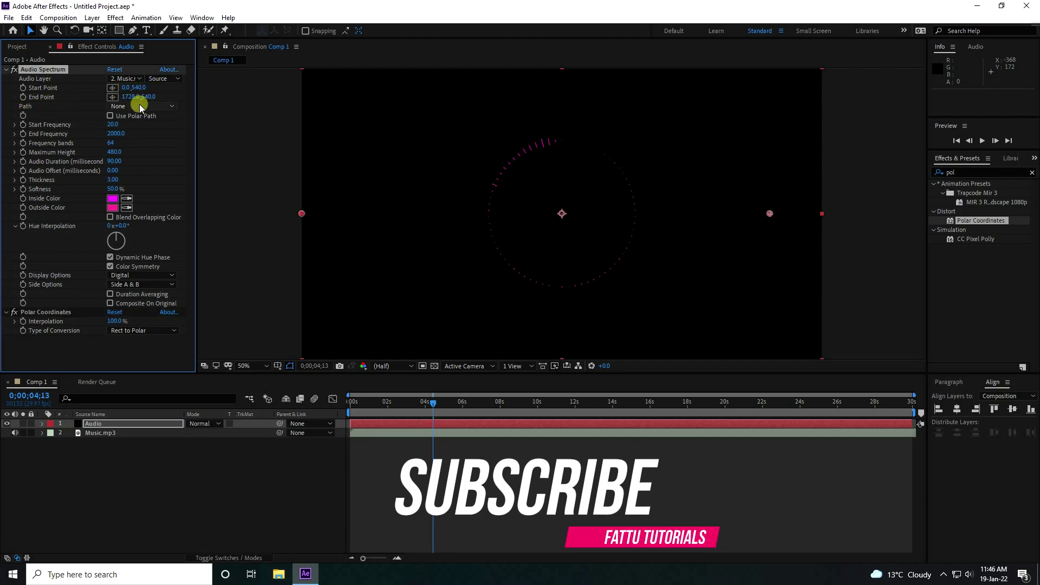
{"action": "left_click_drag", "start_coordinate": [130, 97], "coordinate": [220, 99]}
Preview the circular spectrum from the start of the timeline and examine the ring up close.
{"action": "left_click_drag", "start_coordinate": [431, 404], "coordinate": [335, 419]}
{"action": "key", "text": "space"}
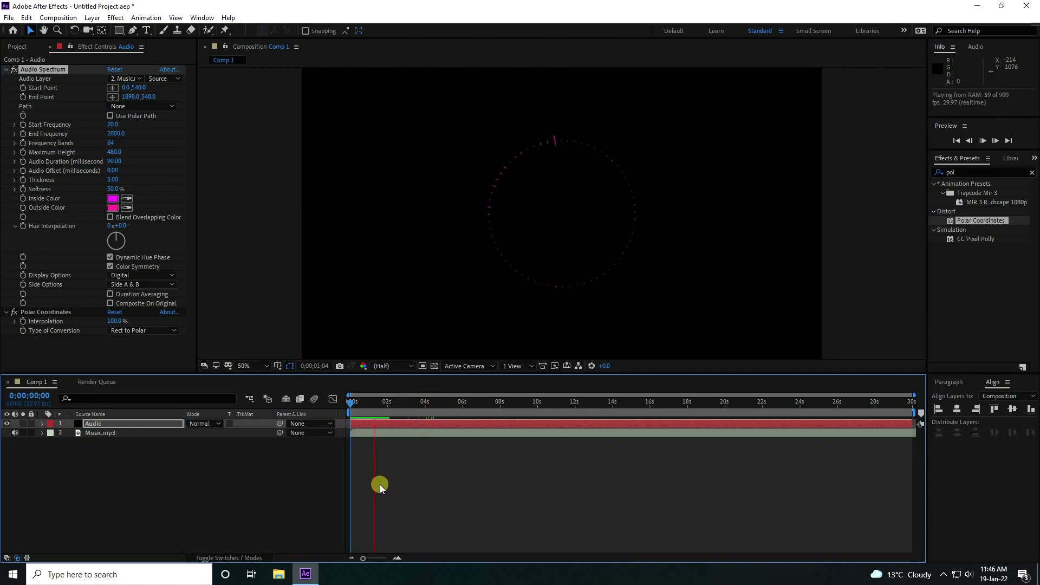
{"action": "key", "text": "space"}
{"action": "key", "text": "slash"}
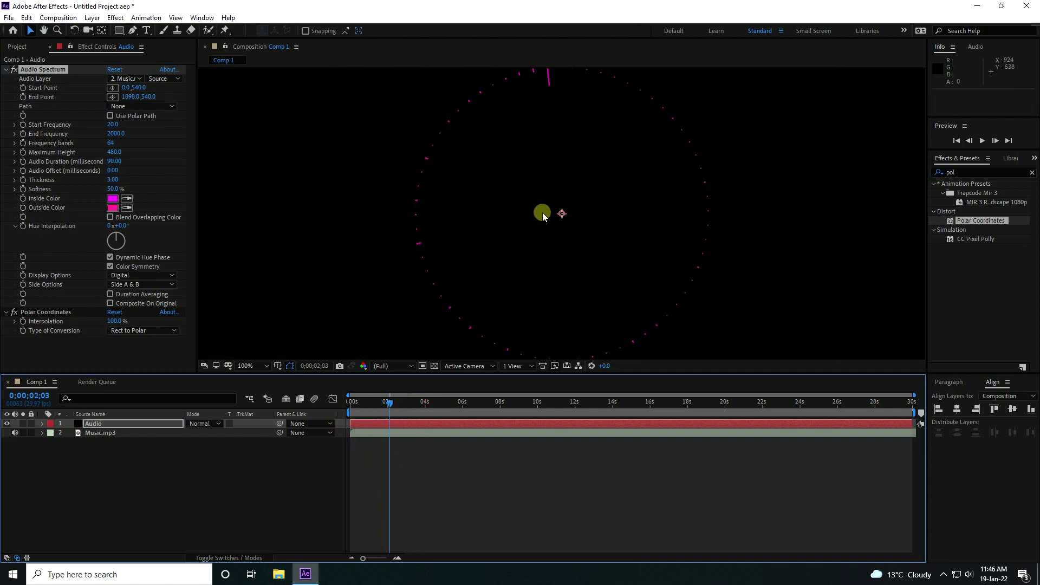
{"action": "key", "text": "comma"}
{"action": "key", "text": "comma"}
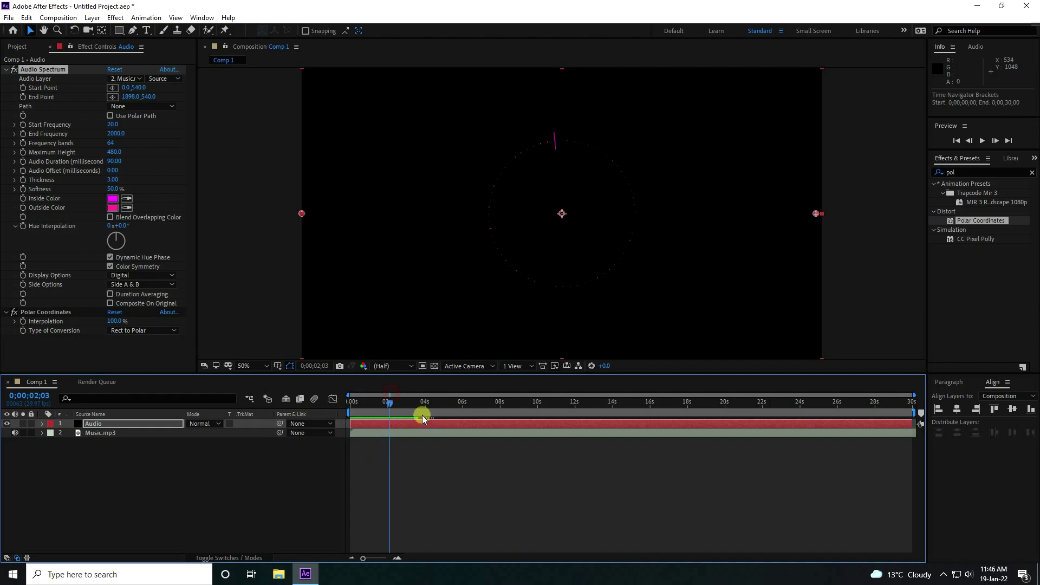
{"action": "left_click_drag", "start_coordinate": [386, 407], "coordinate": [319, 416]}
{"action": "key", "text": "space"}
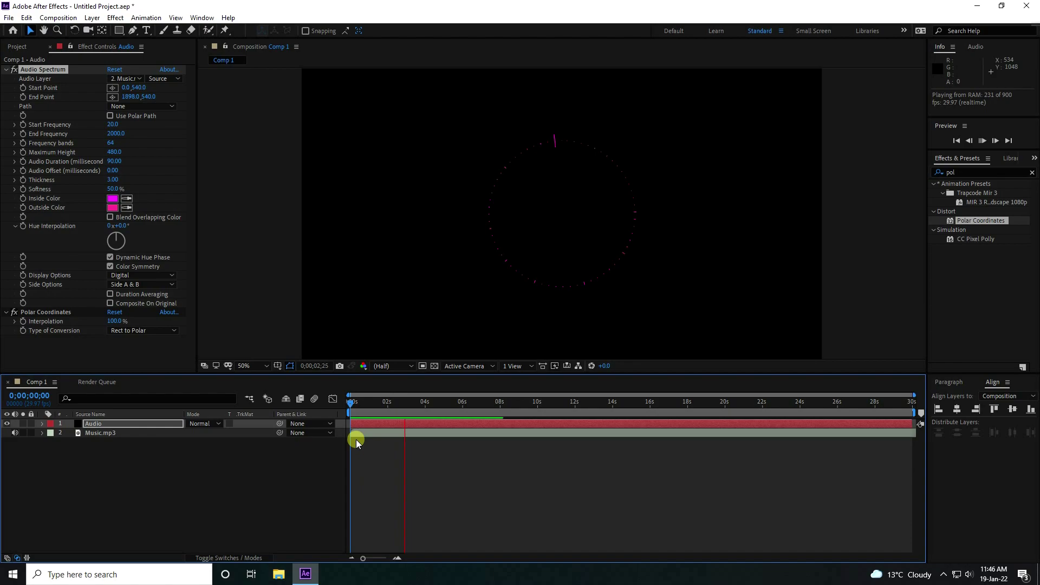
{"action": "left_click_drag", "start_coordinate": [407, 402], "coordinate": [323, 407]}
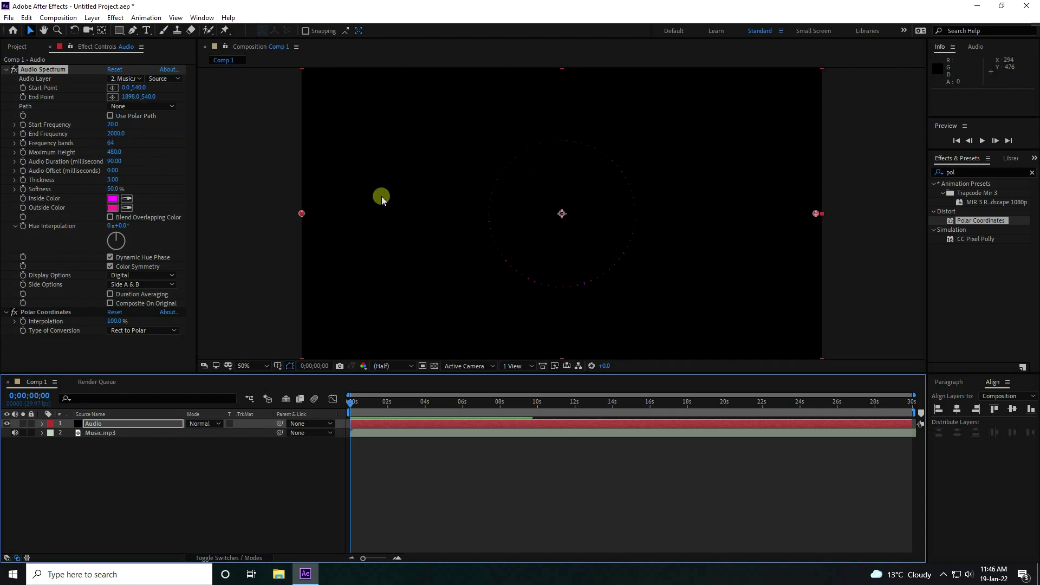
Set the Audio Spectrum's start frequency to 5, end frequency to 200, frequency bands to 100 and maximum height to 200.
{"action": "left_click", "coordinate": [112, 125]}
{"action": "type", "text": "5"}
{"action": "key", "text": "Tab"}
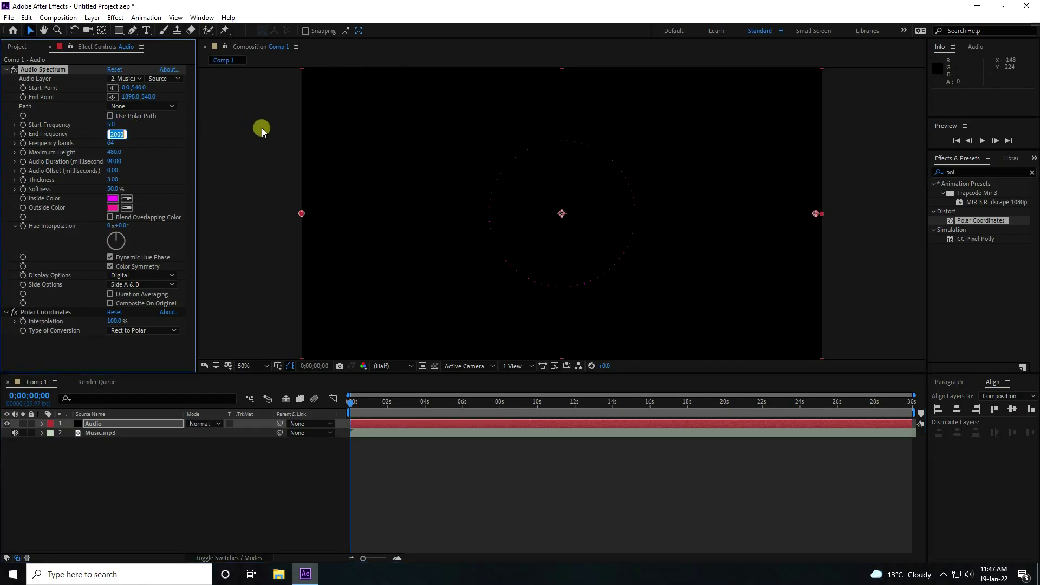
{"action": "type", "text": "200"}
{"action": "key", "text": "Tab"}
{"action": "type", "text": "100"}
{"action": "key", "text": "Tab"}
{"action": "type", "text": "200"}
{"action": "key", "text": "Tab"}
Set the Audio Spectrum's audio duration to 100 ms, audio offset to 500 ms, thickness to 10 and softness to 0%.
{"action": "type", "text": "100"}
{"action": "key", "text": "Tab"}
{"action": "type", "text": "500"}
{"action": "key", "text": "Tab"}
{"action": "type", "text": "10"}
{"action": "key", "text": "Return"}
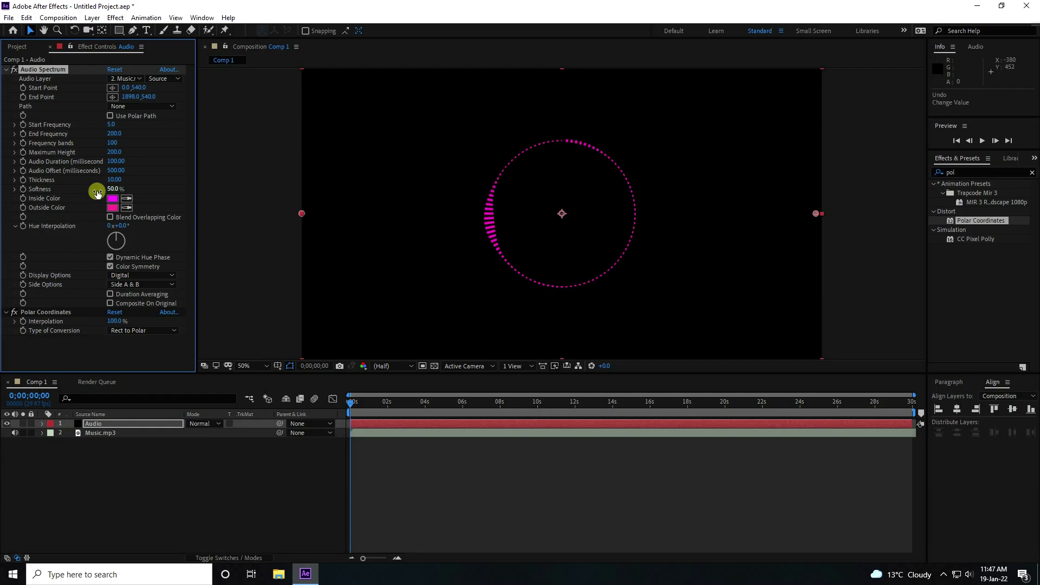
{"action": "left_click", "coordinate": [119, 187]}
{"action": "type", "text": "0"}
{"action": "key", "text": "Return"}
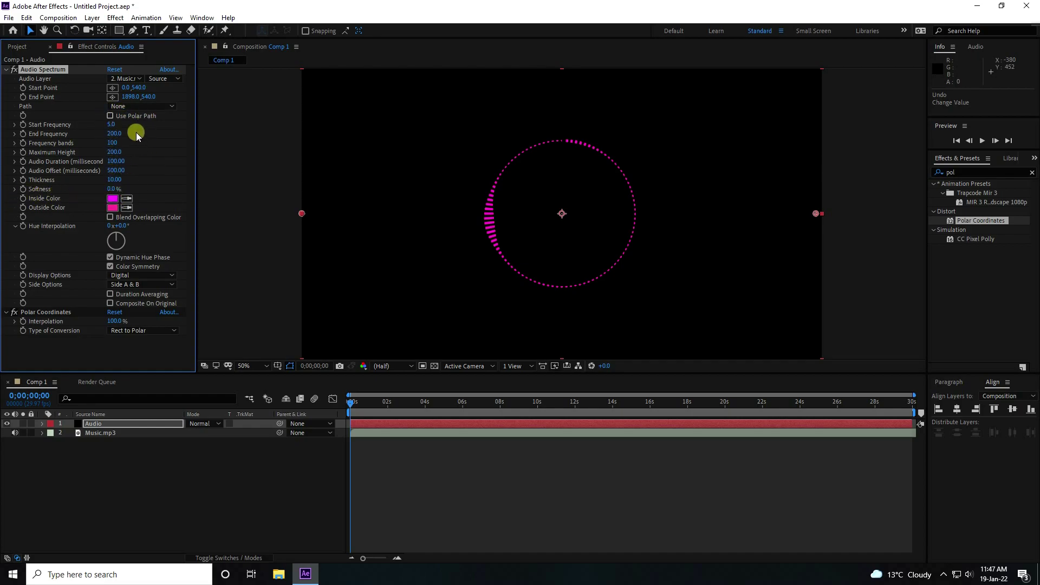
Set the Audio Spectrum's inside and outside colors to white and preview the recolored ring.
{"action": "left_click", "coordinate": [113, 199]}
{"action": "left_click_drag", "start_coordinate": [213, 354], "coordinate": [181, 336]}
{"action": "left_click", "coordinate": [401, 336]}
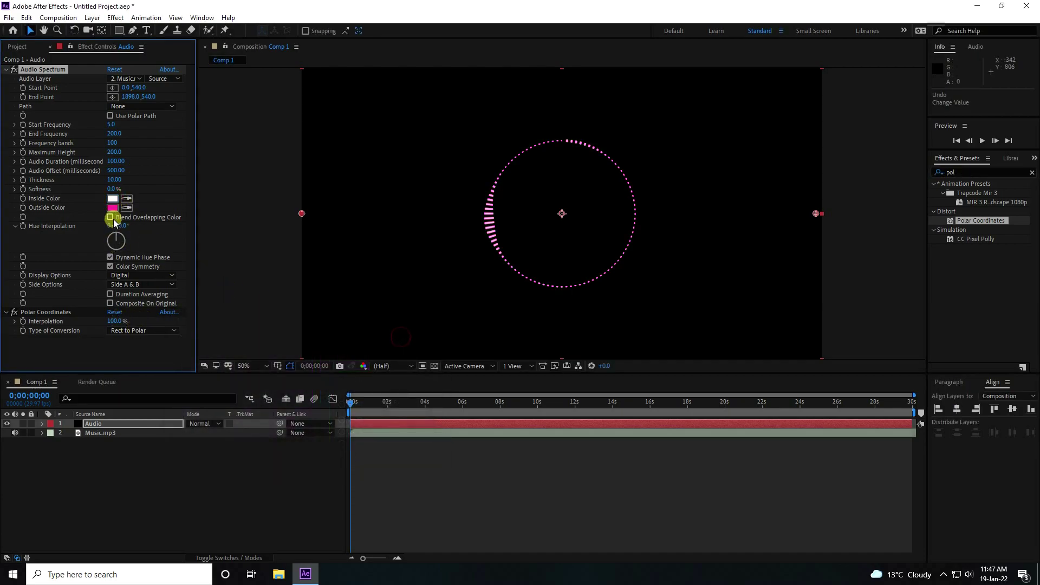
{"action": "left_click", "coordinate": [112, 207]}
{"action": "left_click_drag", "start_coordinate": [202, 344], "coordinate": [135, 302]}
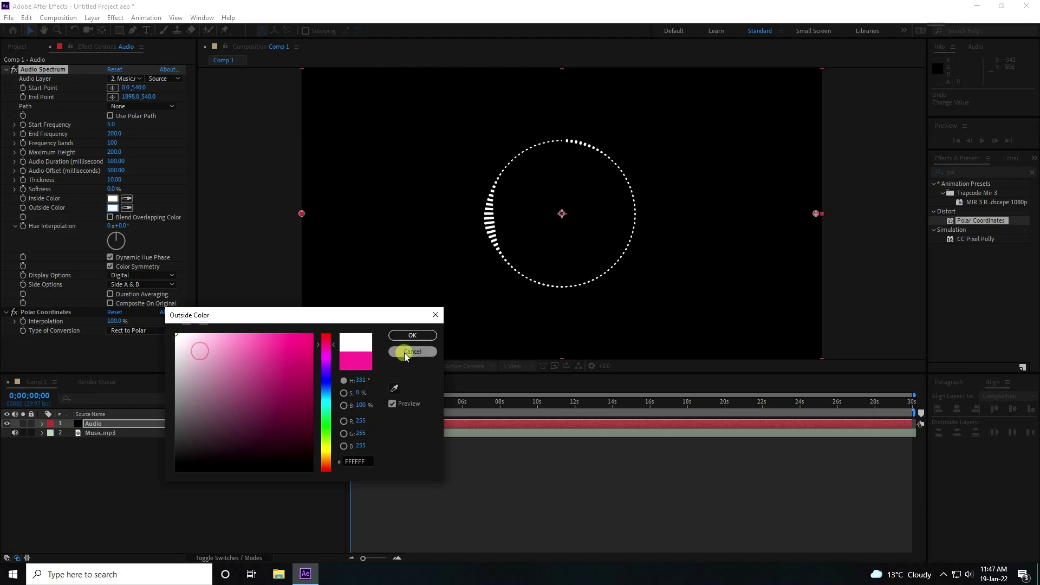
{"action": "left_click", "coordinate": [409, 336]}
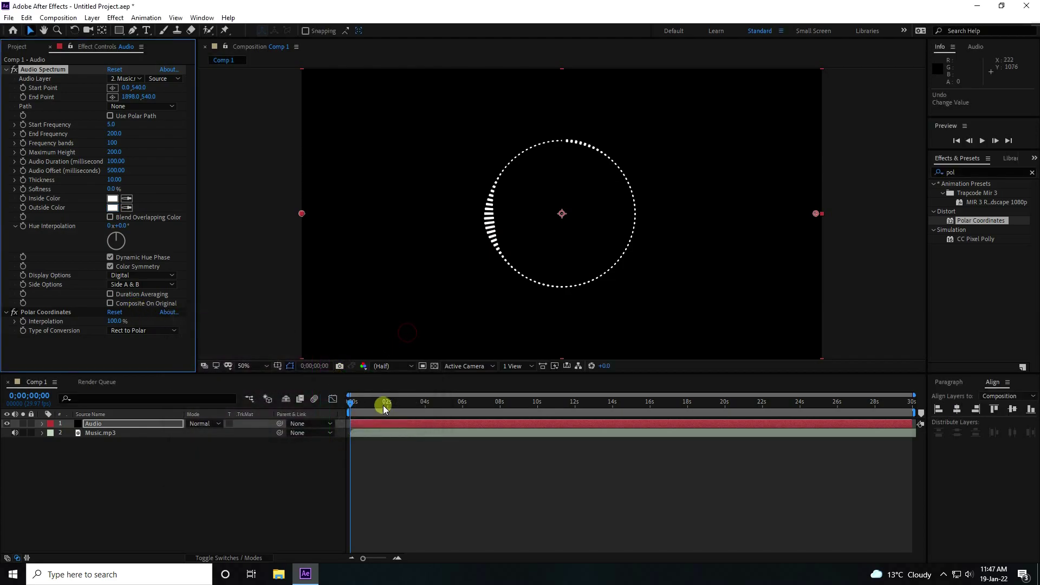
{"action": "left_click", "coordinate": [982, 141]}
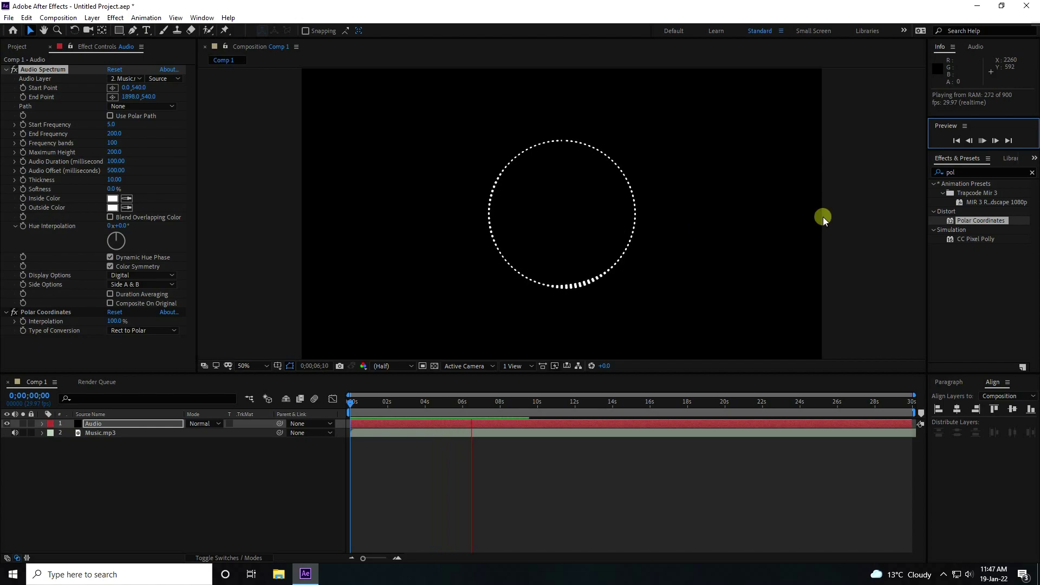
{"action": "left_click", "coordinate": [982, 141]}
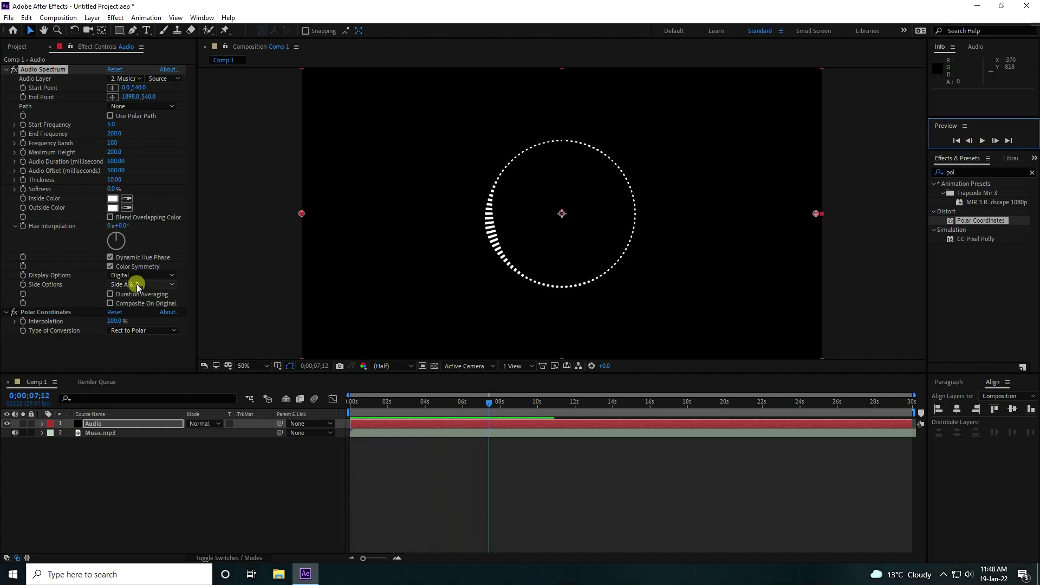
Change the Audio Spectrum's display option to Analog dots and preview the ring from the start of the timeline.
{"action": "left_click", "coordinate": [160, 277]}
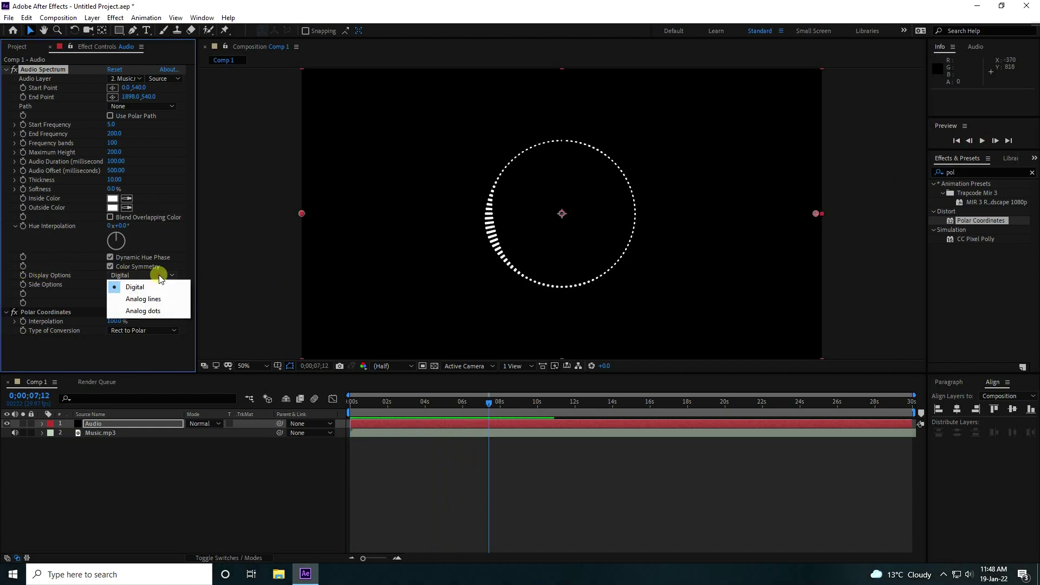
{"action": "left_click", "coordinate": [174, 311]}
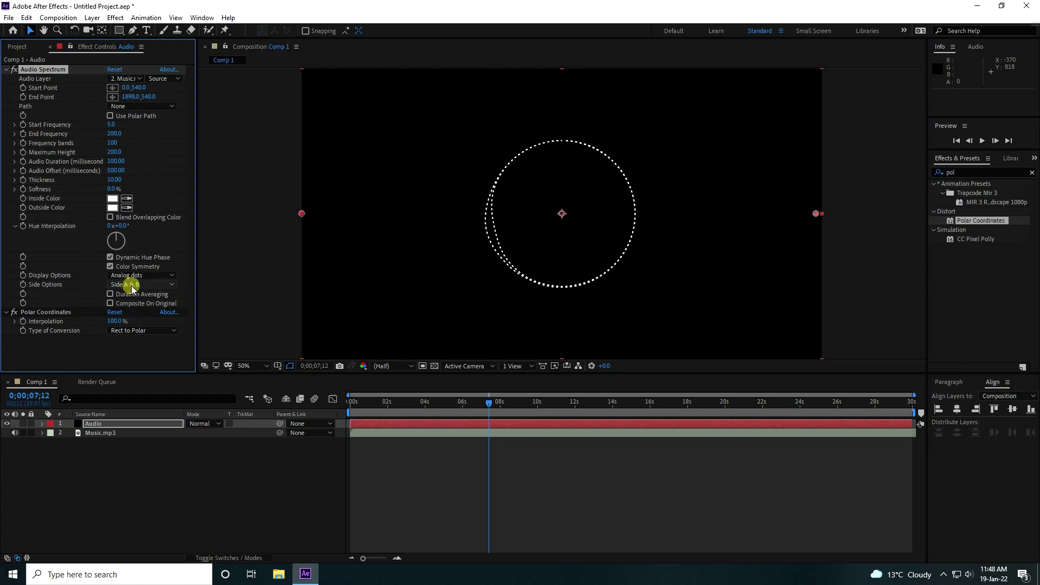
{"action": "left_click_drag", "start_coordinate": [486, 402], "coordinate": [349, 406]}
{"action": "left_click", "coordinate": [982, 140]}
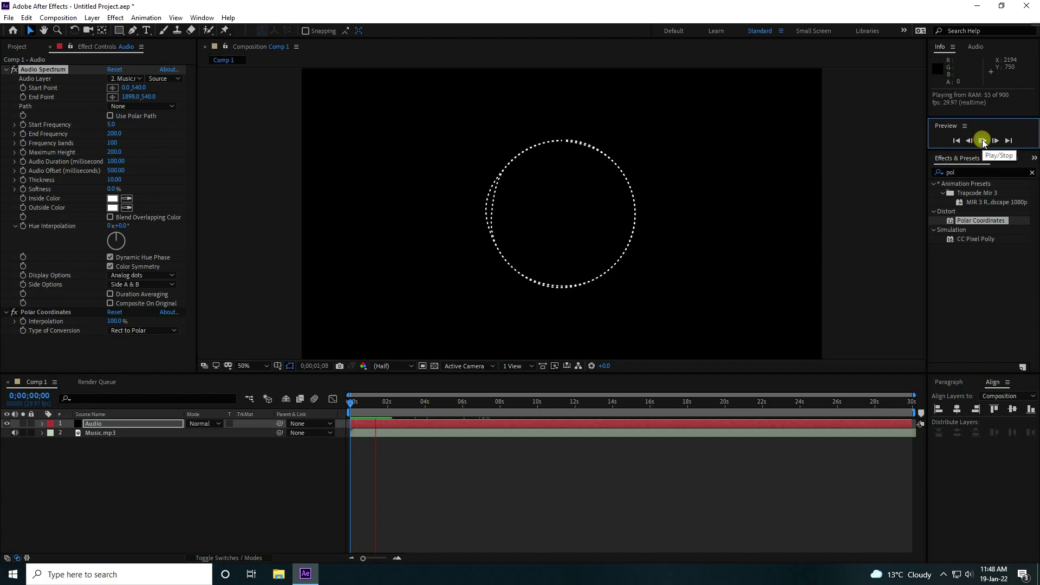
{"action": "left_click", "coordinate": [983, 140]}
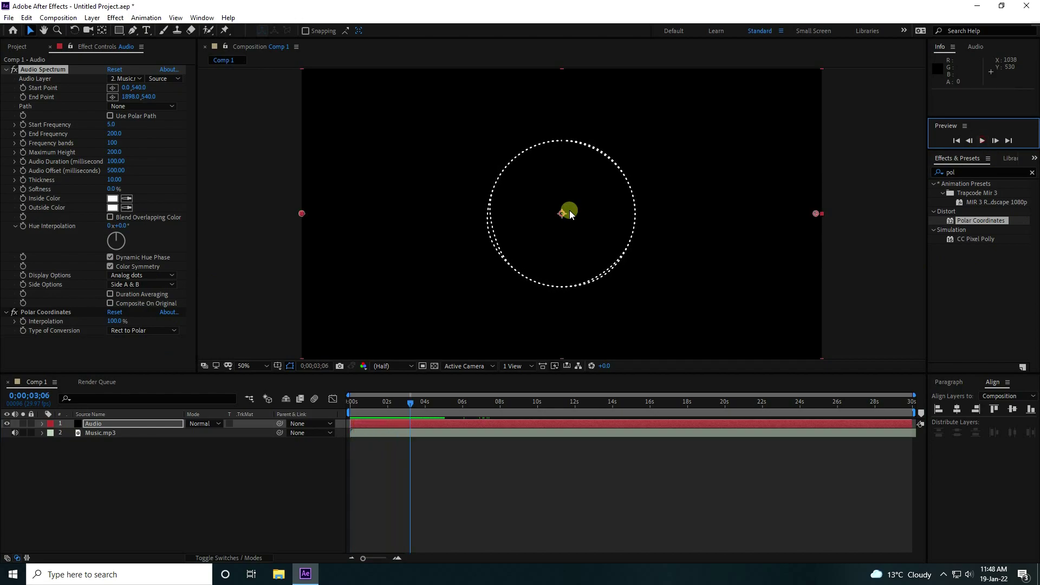
Scale the Audio layer to 175% and preview the enlarged ring from the start of the timeline.
{"action": "left_click", "coordinate": [97, 424]}
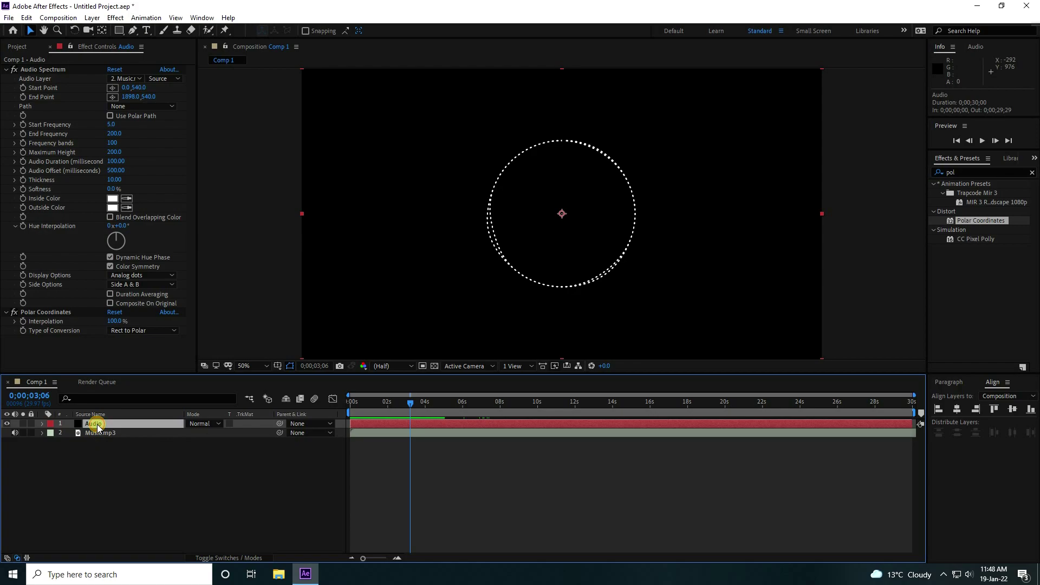
{"action": "key", "text": "s"}
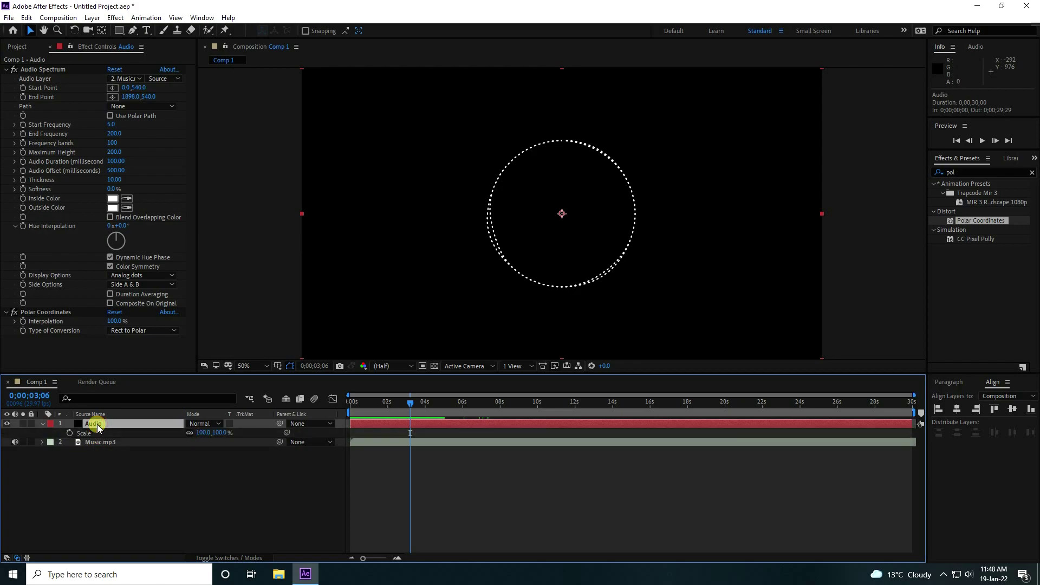
{"action": "left_click", "coordinate": [203, 432]}
{"action": "type", "text": "175"}
{"action": "key", "text": "Return"}
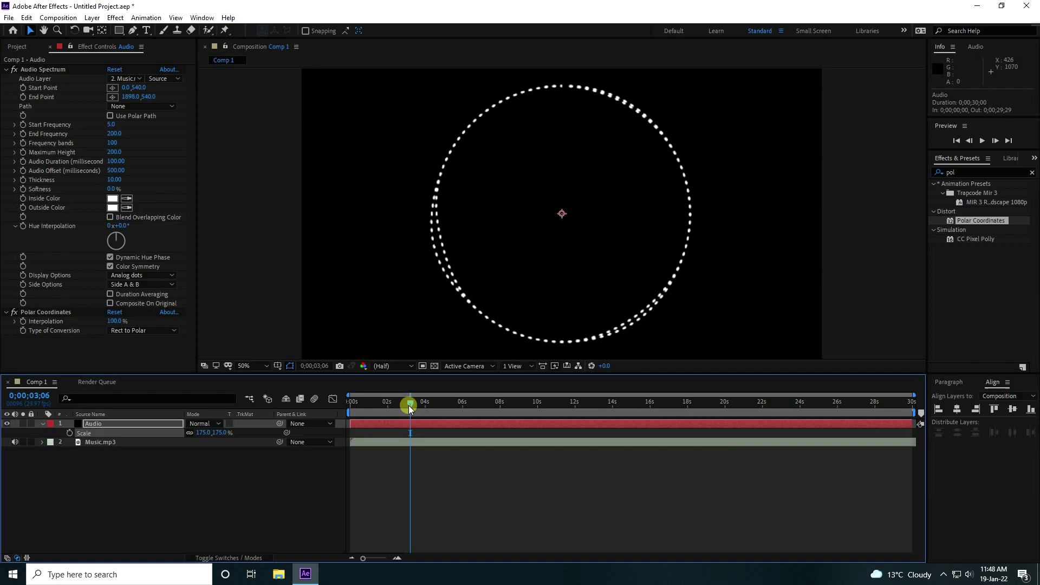
{"action": "left_click_drag", "start_coordinate": [410, 404], "coordinate": [339, 431]}
{"action": "key", "text": "space"}
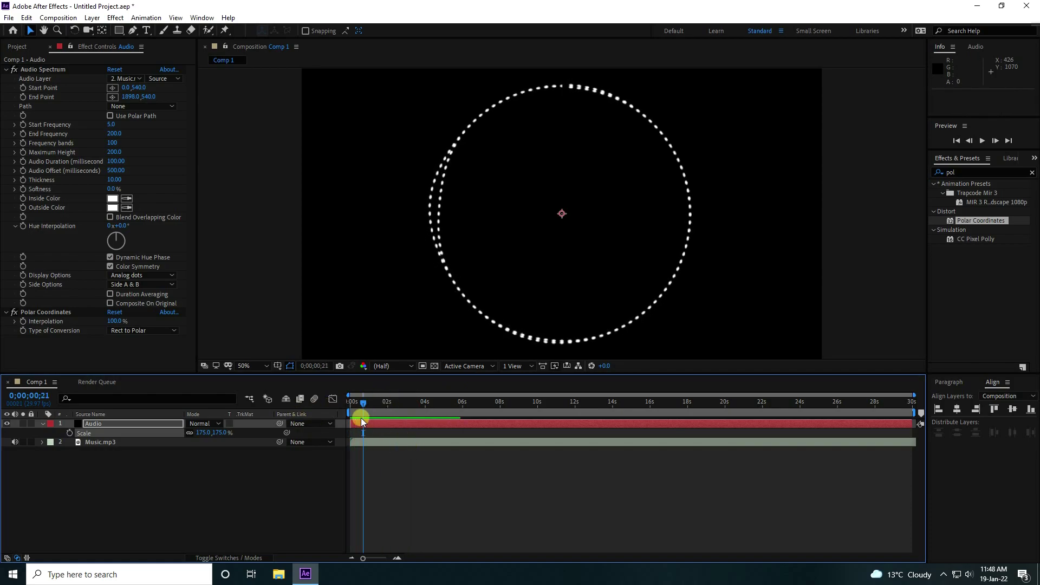
{"action": "key", "text": "space"}
{"action": "left_click", "coordinate": [42, 424]}
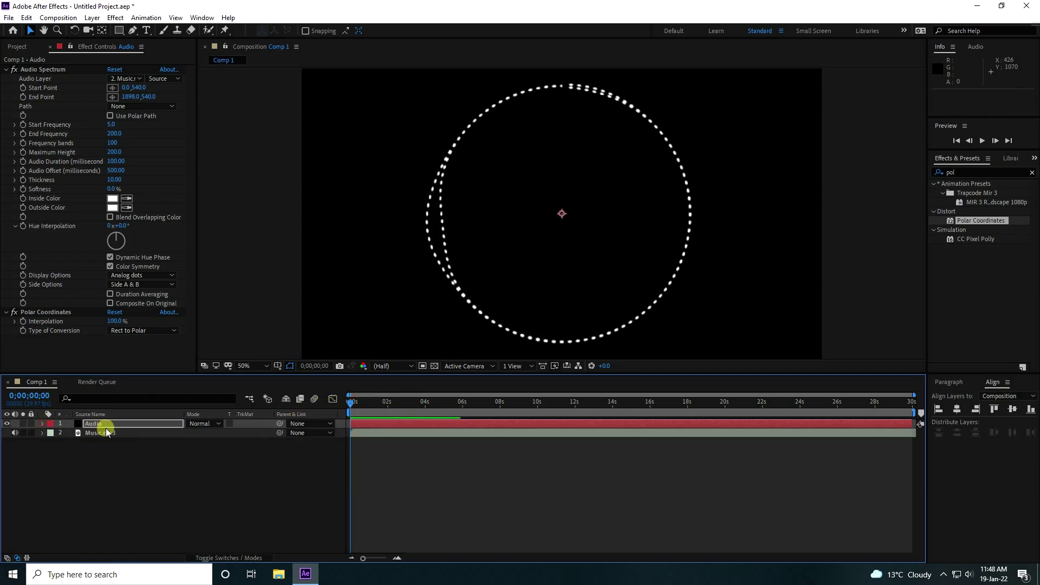
Rename the Audio layer to Audio 1.
{"action": "left_click", "coordinate": [98, 424]}
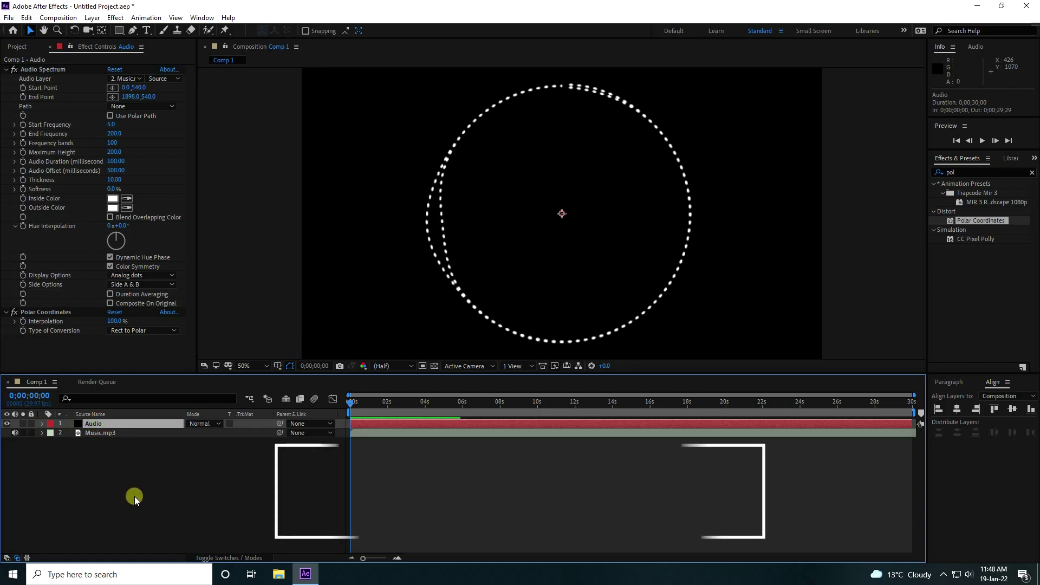
{"action": "right_click", "coordinate": [121, 422]}
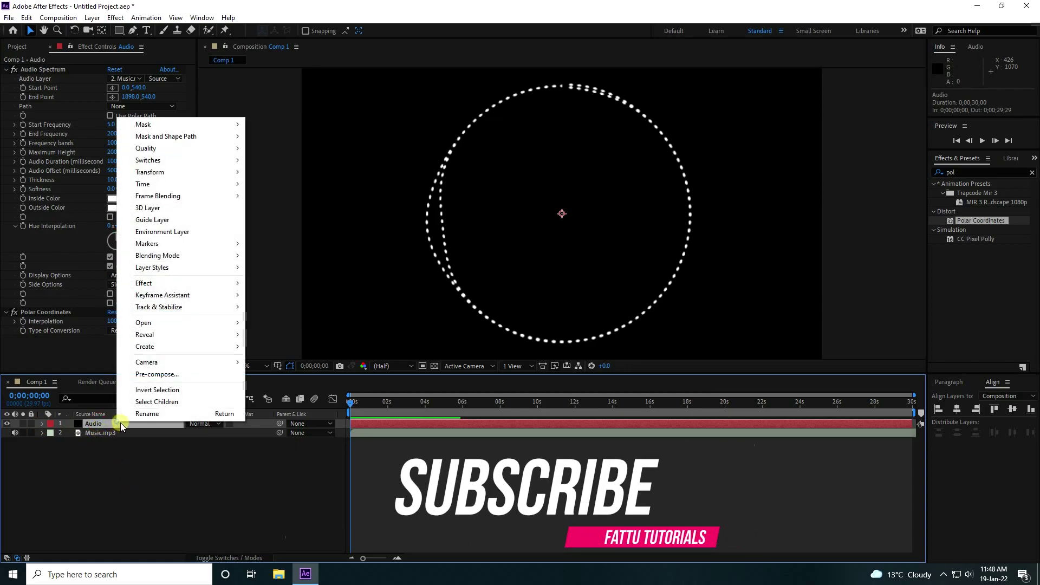
{"action": "left_click", "coordinate": [146, 413]}
{"action": "type", "text": "1"}
{"action": "key", "text": "Return"}
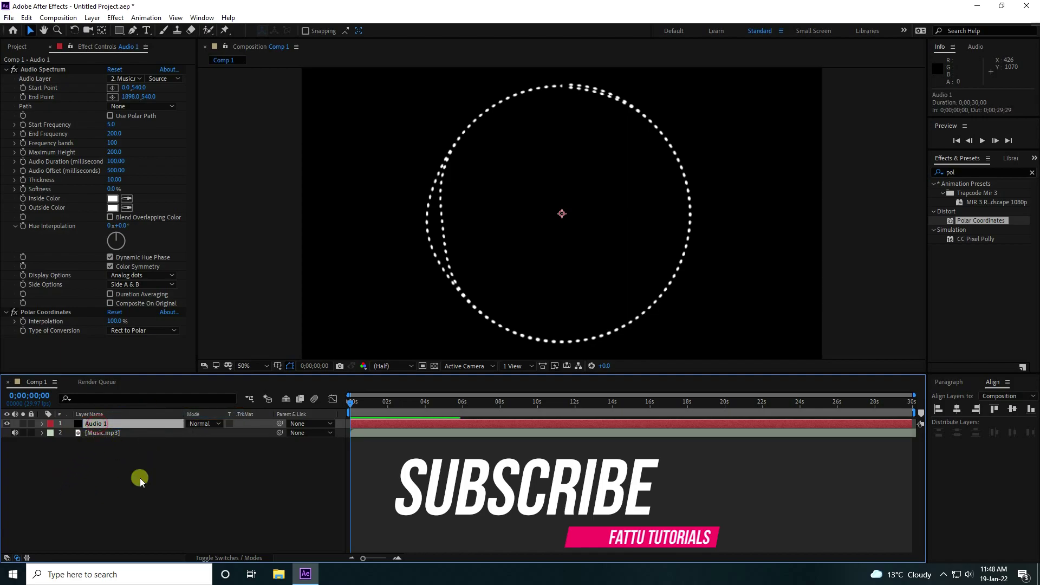
Duplicate the Audio 1 layer and scale the copy to 150% to form an inner ring.
{"action": "key", "text": "ctrl+d"}
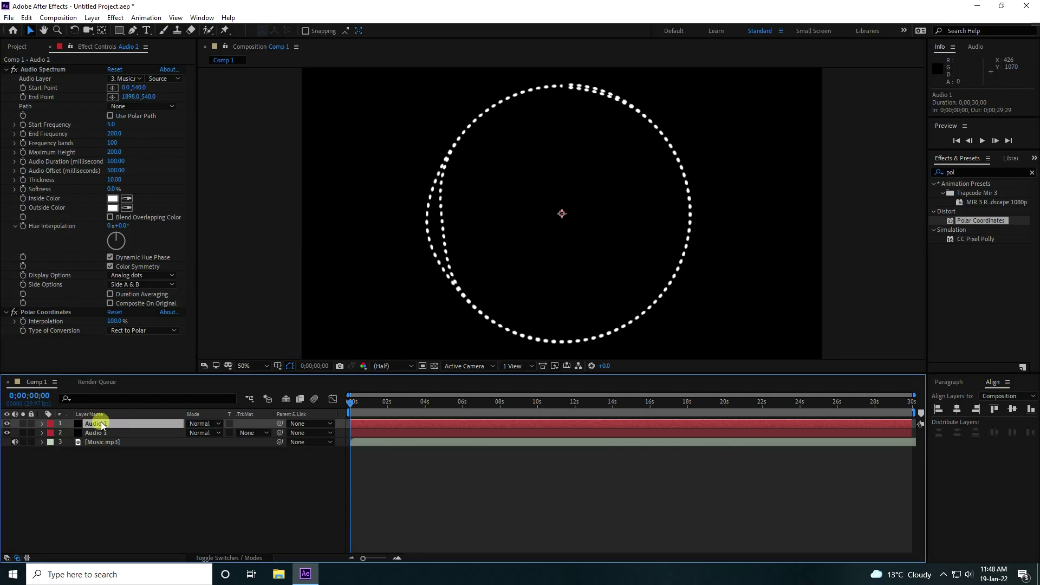
{"action": "key", "text": "s"}
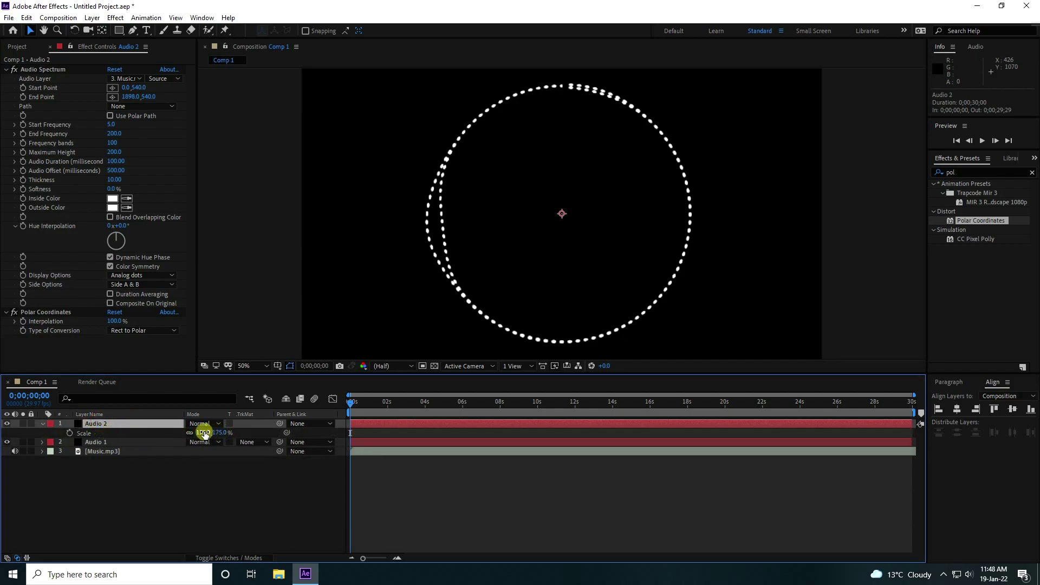
{"action": "left_click", "coordinate": [205, 433]}
{"action": "type", "text": "150"}
{"action": "key", "text": "Return"}
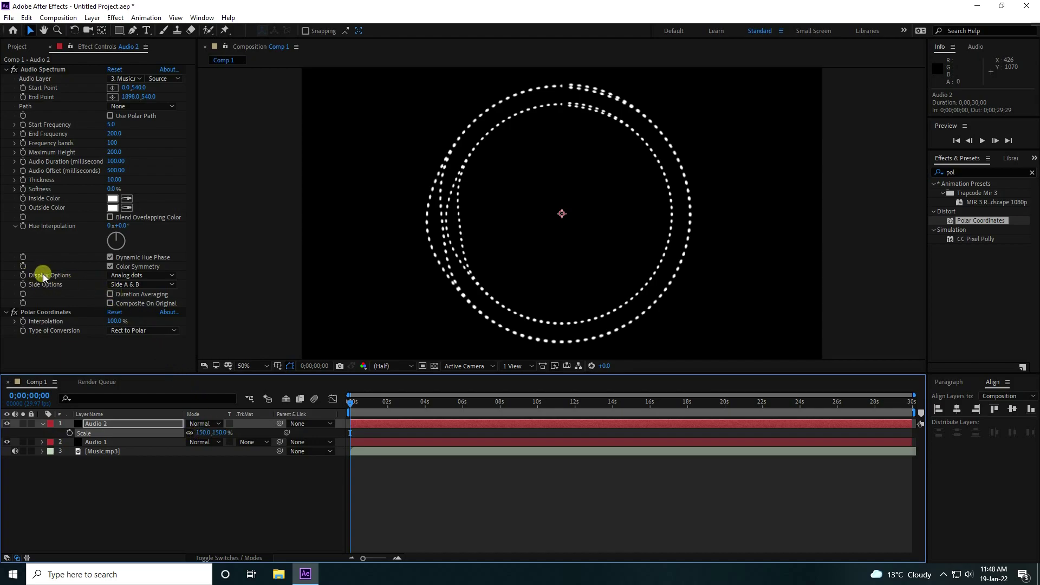
Set the inner ring's Audio Spectrum display option to Analog lines.
{"action": "left_click", "coordinate": [146, 275]}
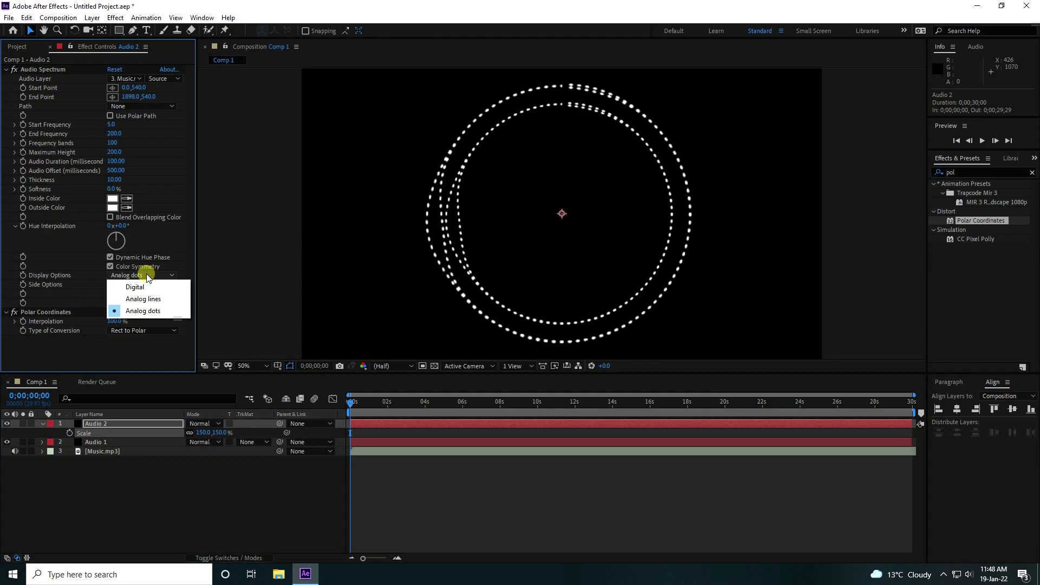
{"action": "left_click", "coordinate": [143, 300]}
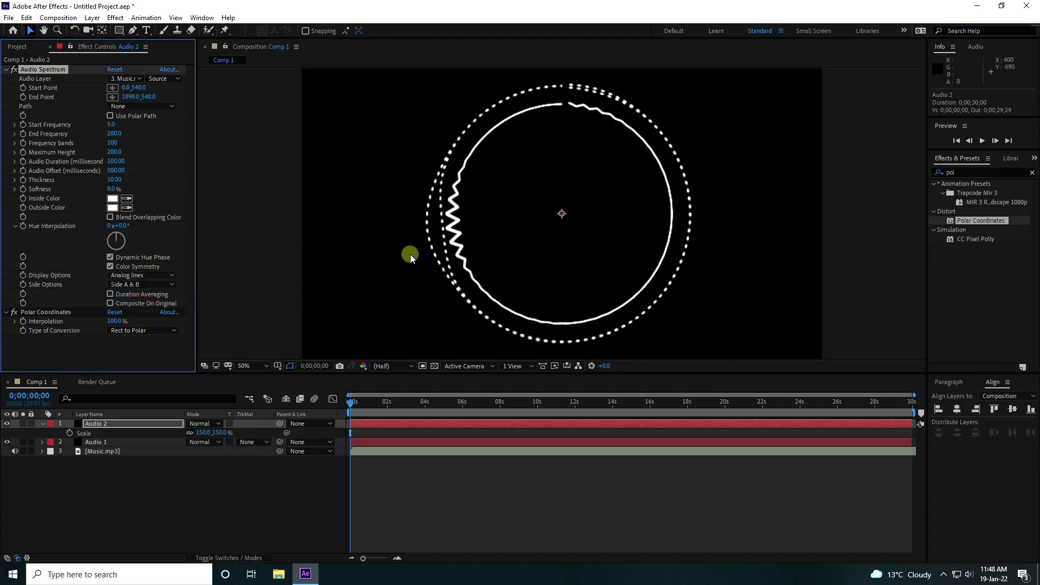
{"action": "left_click", "coordinate": [162, 275]}
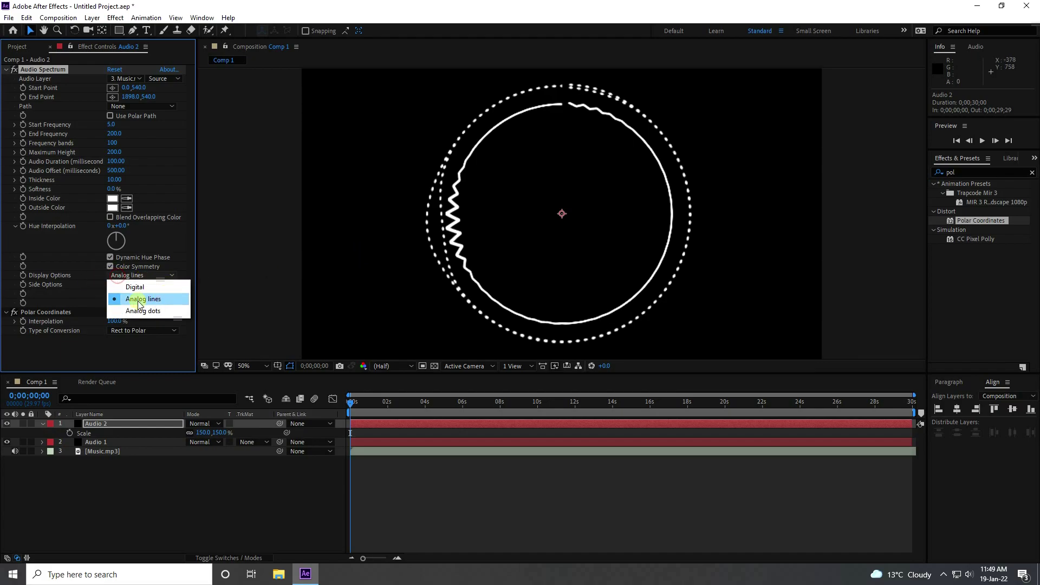
{"action": "left_click", "coordinate": [168, 300]}
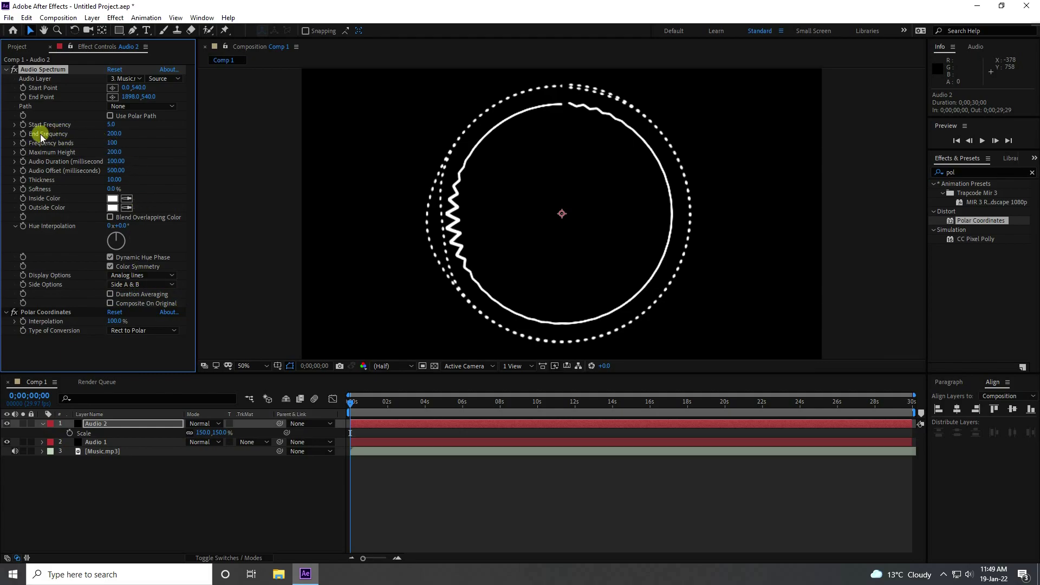
Set the inner ring's frequency bands to 200, audio duration to 90 ms, audio offset to 0 ms and thickness to 5.
{"action": "left_click", "coordinate": [114, 144]}
{"action": "type", "text": "200"}
{"action": "key", "text": "Return"}
{"action": "left_click", "coordinate": [117, 161]}
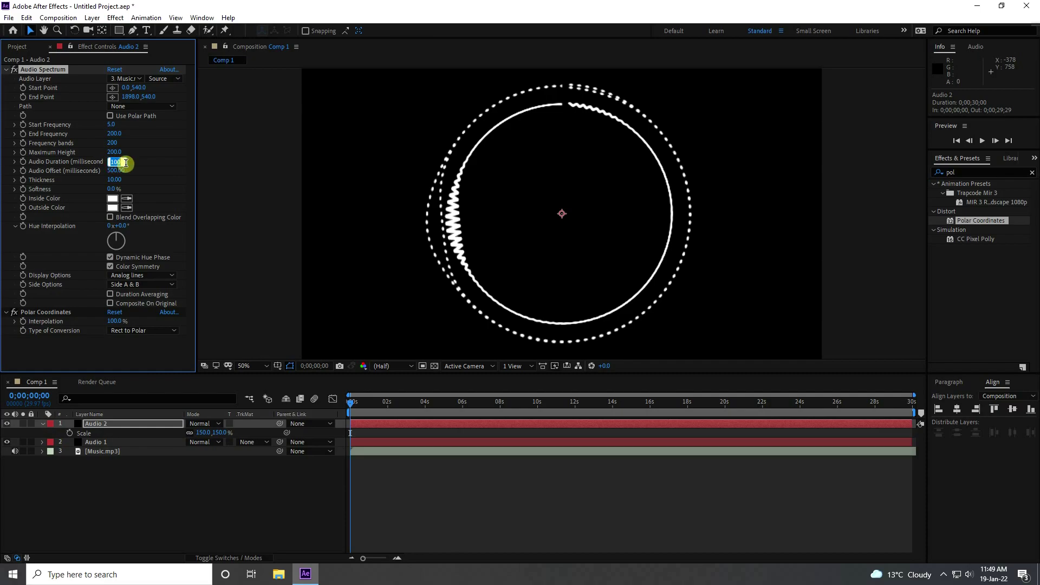
{"action": "key", "text": "Tab"}
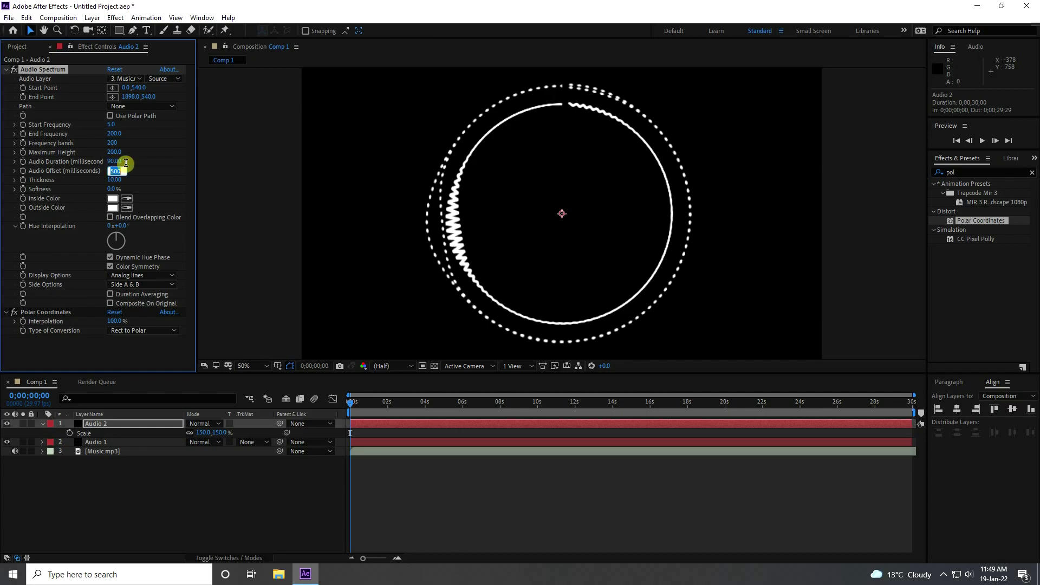
{"action": "type", "text": "0"}
{"action": "key", "text": "Tab"}
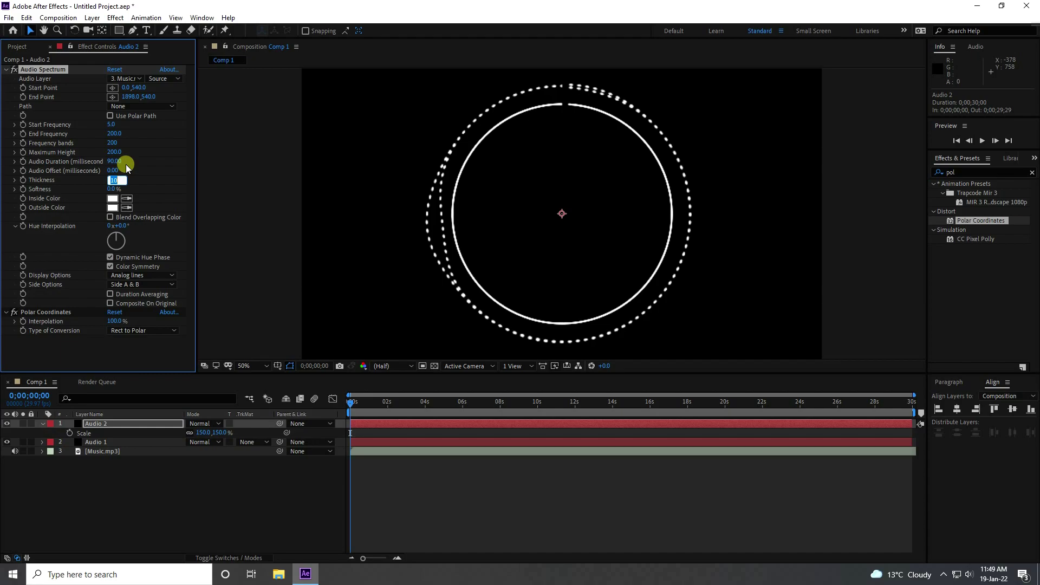
{"action": "type", "text": "5"}
{"action": "key", "text": "Return"}
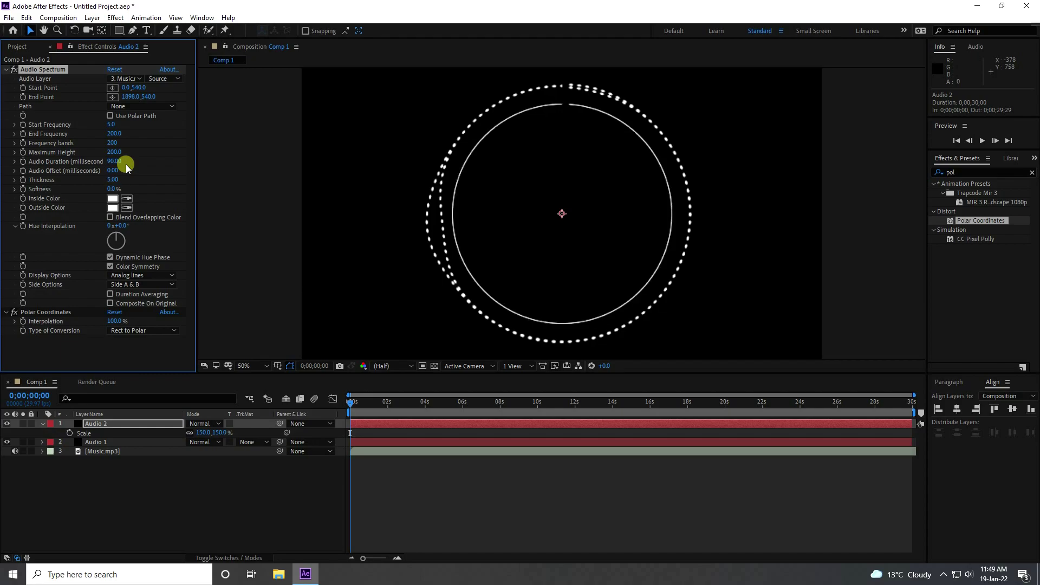
Set the inner ring's end point X to 1925 to close its gap, and preview both rings from the start.
{"action": "key", "text": "space"}
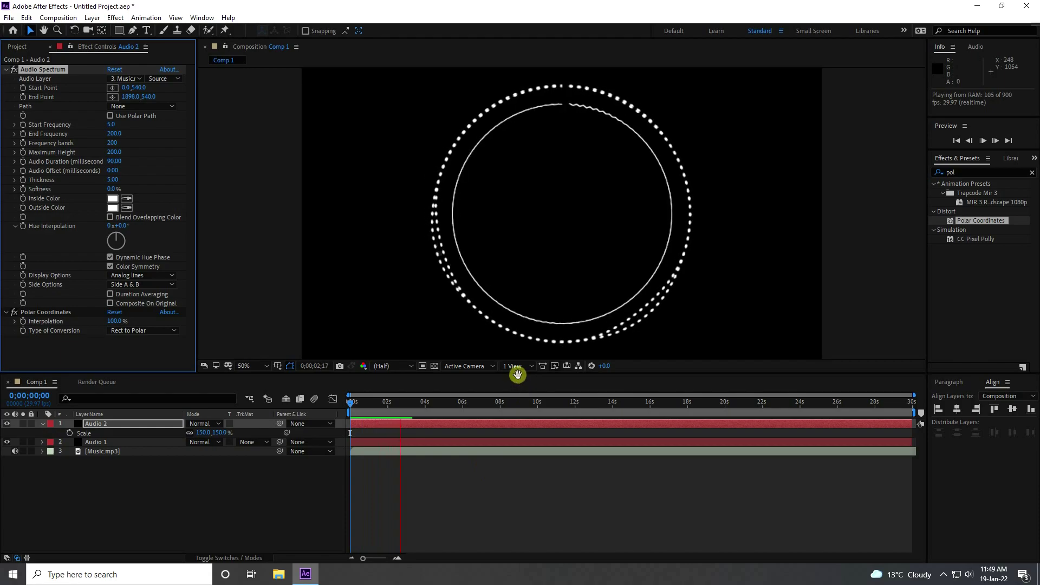
{"action": "key", "text": "space"}
{"action": "left_click_drag", "start_coordinate": [127, 97], "coordinate": [147, 97]}
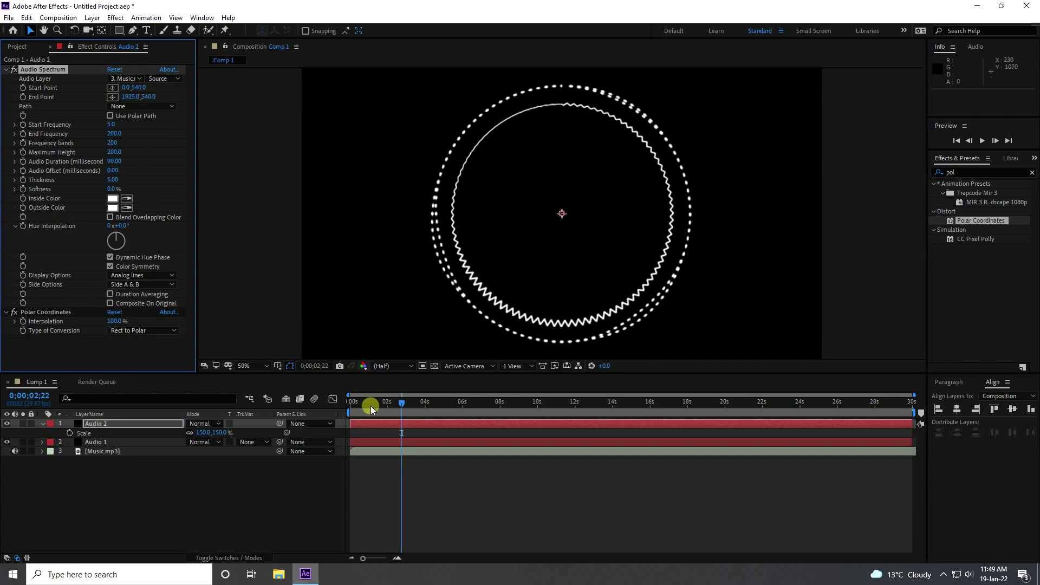
{"action": "key", "text": "Home"}
{"action": "key", "text": "space"}
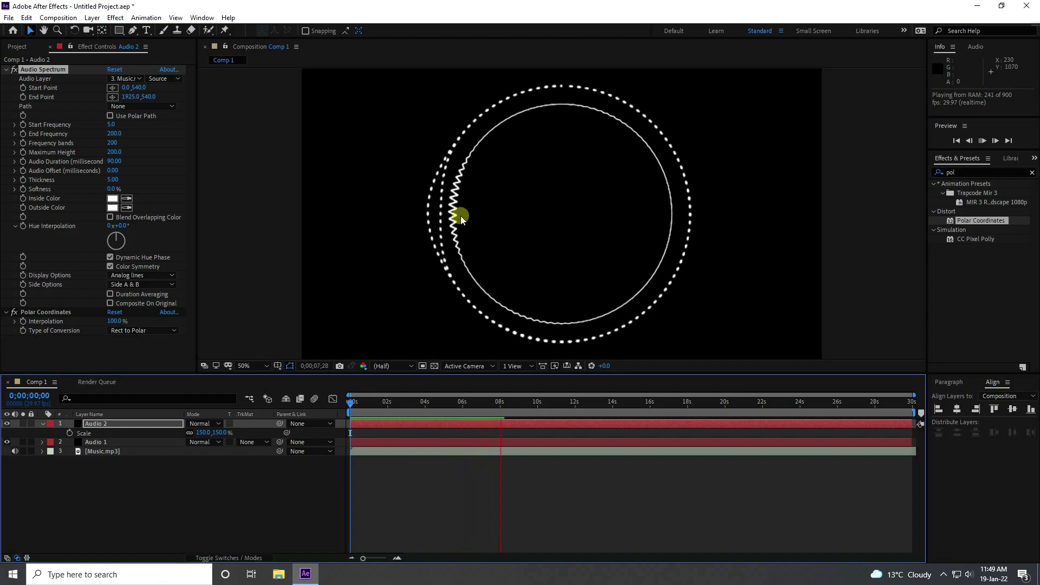
{"action": "key", "text": "space"}
{"action": "left_click_drag", "start_coordinate": [531, 404], "coordinate": [488, 402]}
{"action": "left_click", "coordinate": [41, 424]}
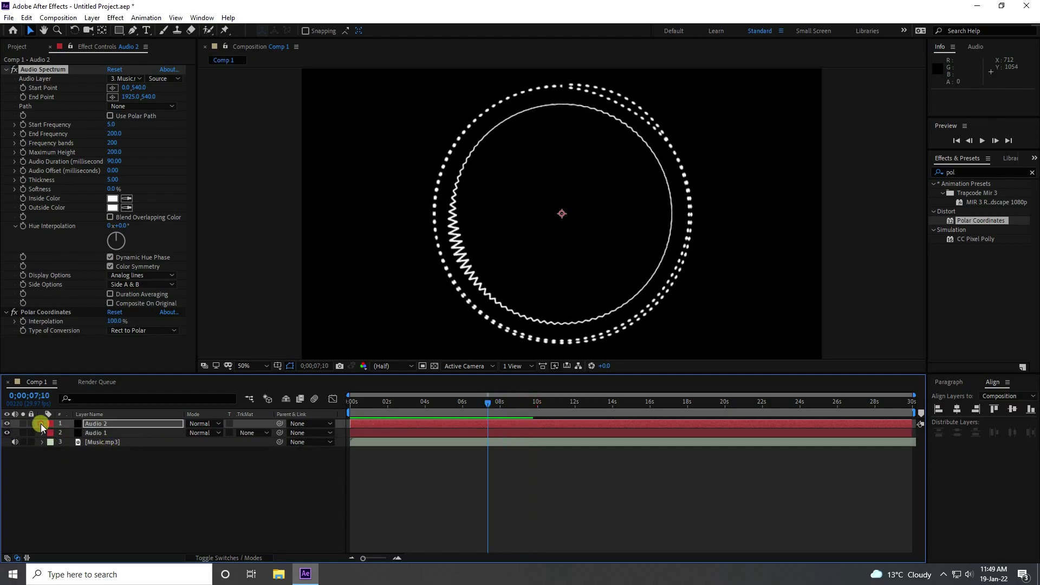
Duplicate the Audio 2 layer and scale the copy to 125% to form a third, smaller ring.
{"action": "left_click", "coordinate": [115, 423]}
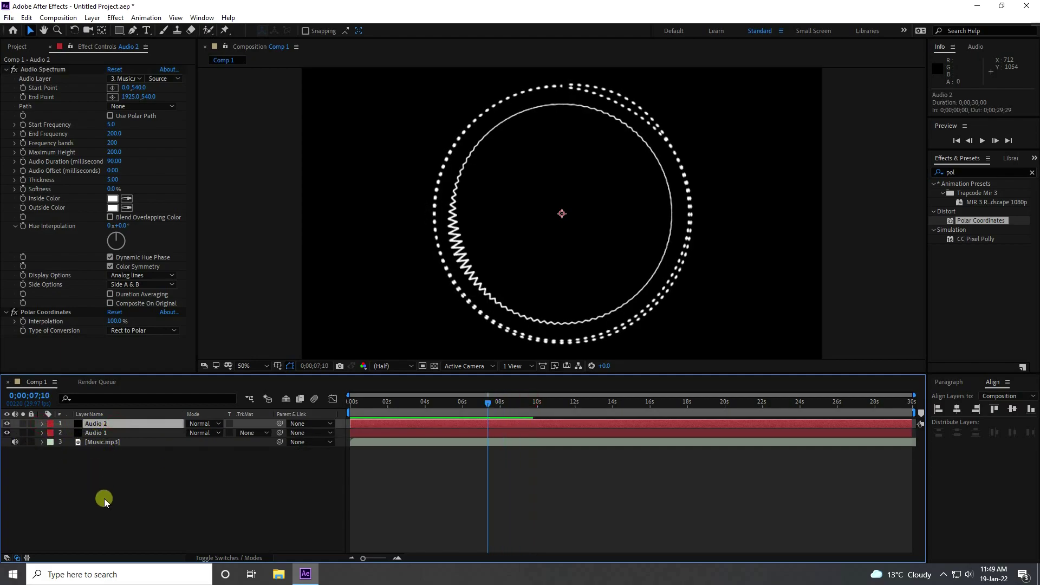
{"action": "key", "text": "ctrl+d"}
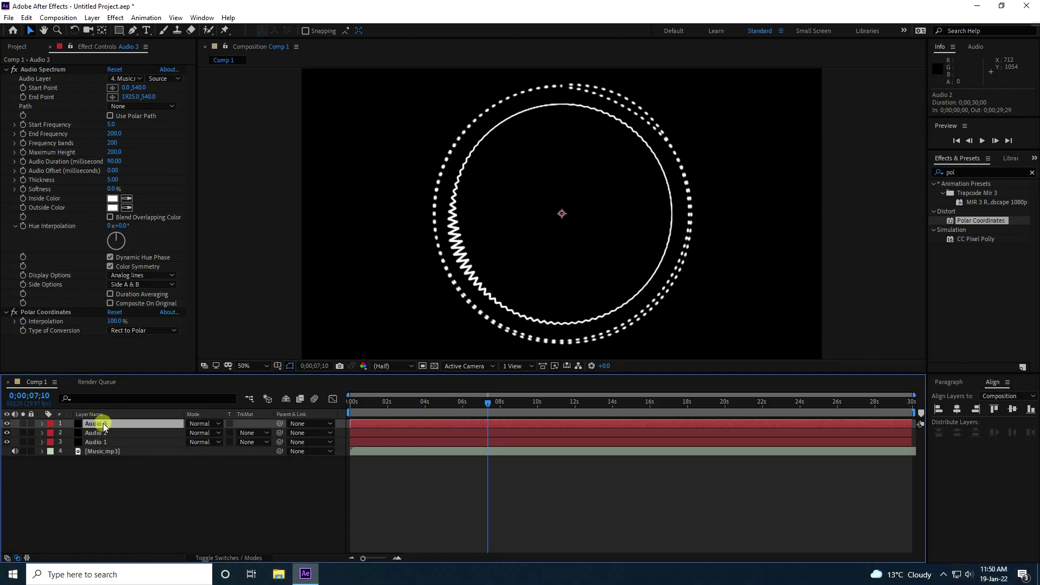
{"action": "key", "text": "s"}
{"action": "left_click", "coordinate": [205, 433]}
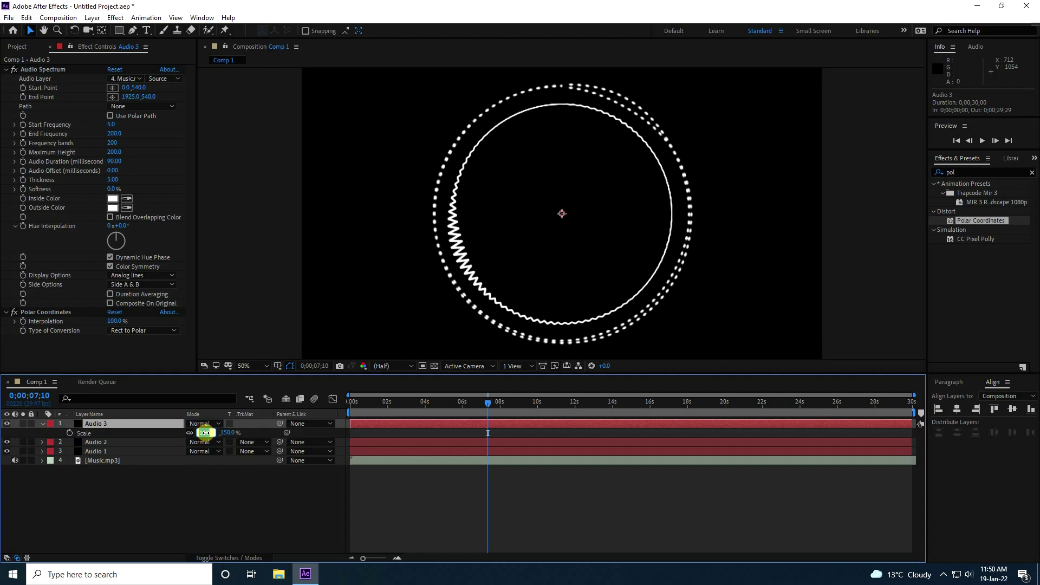
{"action": "type", "text": "125"}
{"action": "key", "text": "Return"}
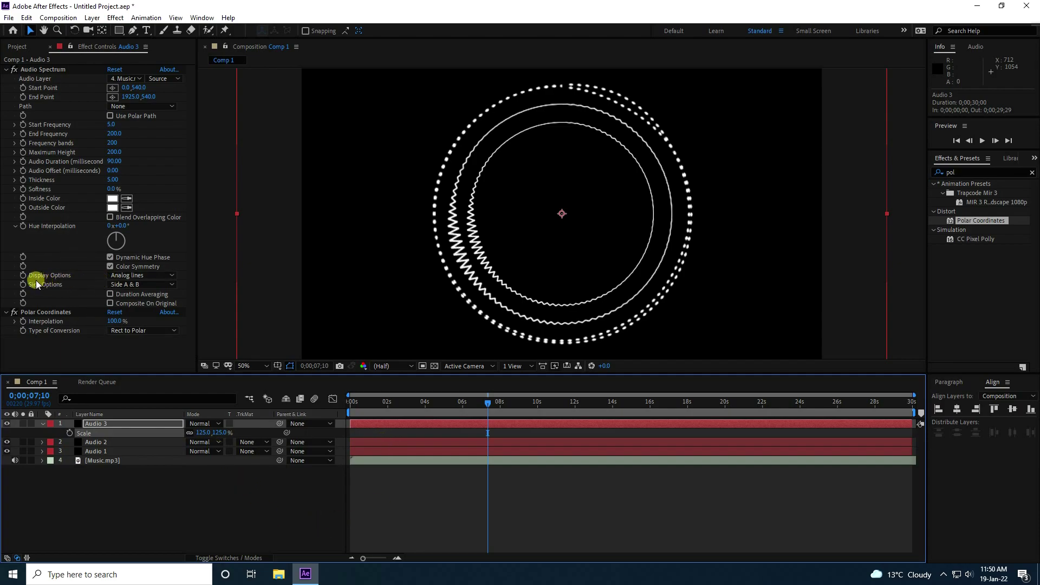
Set the third ring's Audio Spectrum display option to Digital, end frequency to 2000 and audio duration to 100 ms.
{"action": "left_click", "coordinate": [142, 275]}
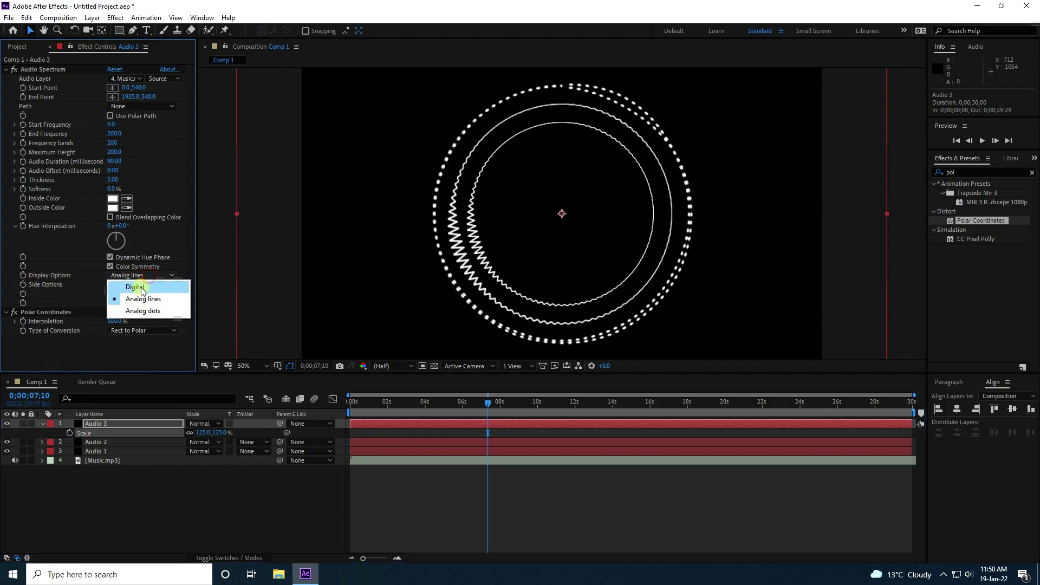
{"action": "left_click", "coordinate": [140, 285]}
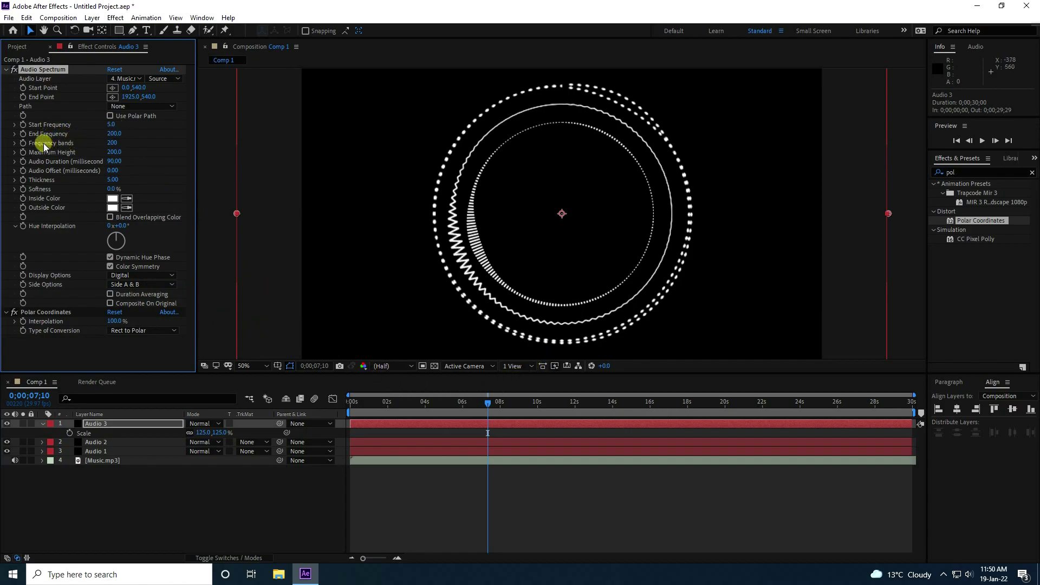
{"action": "left_click", "coordinate": [115, 134]}
{"action": "type", "text": "2000"}
{"action": "key", "text": "Tab"}
{"action": "key", "text": "Tab"}
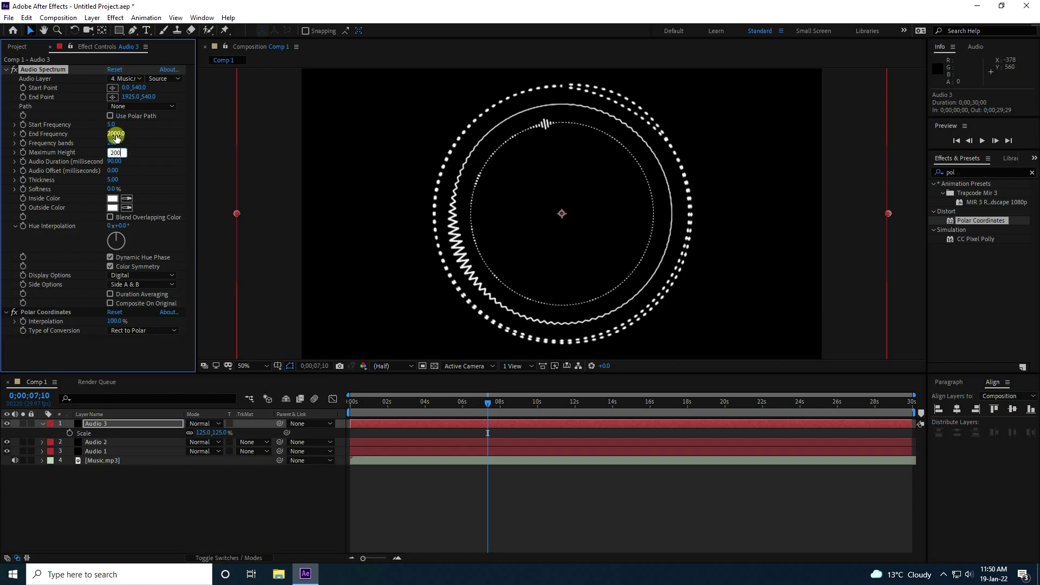
{"action": "key", "text": "Tab"}
{"action": "key", "text": "Tab"}
{"action": "key", "text": "Tab"}
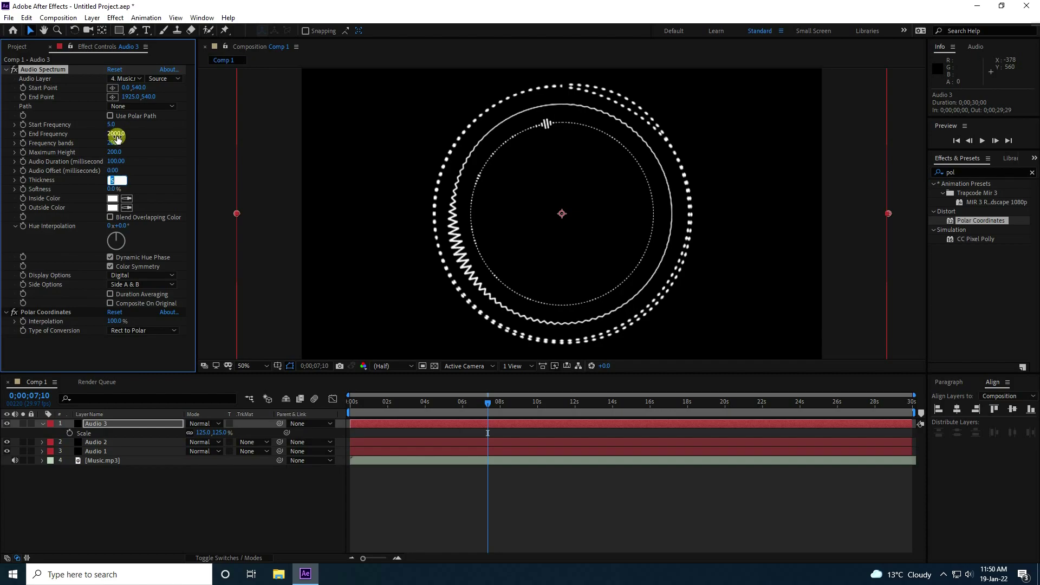
Preview the three rings from the start of the composition.
{"action": "left_click", "coordinate": [484, 423]}
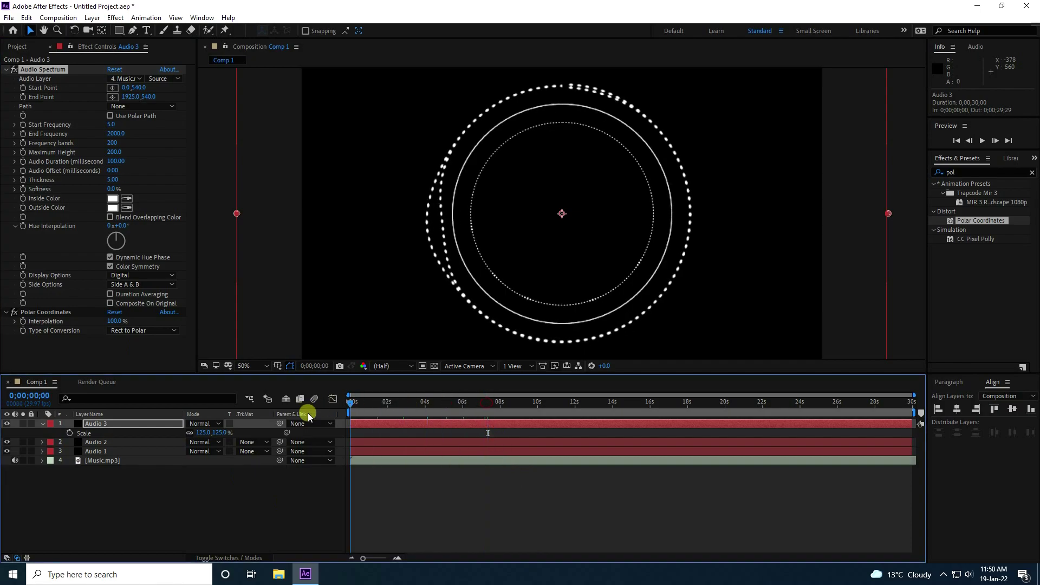
{"action": "key", "text": "space"}
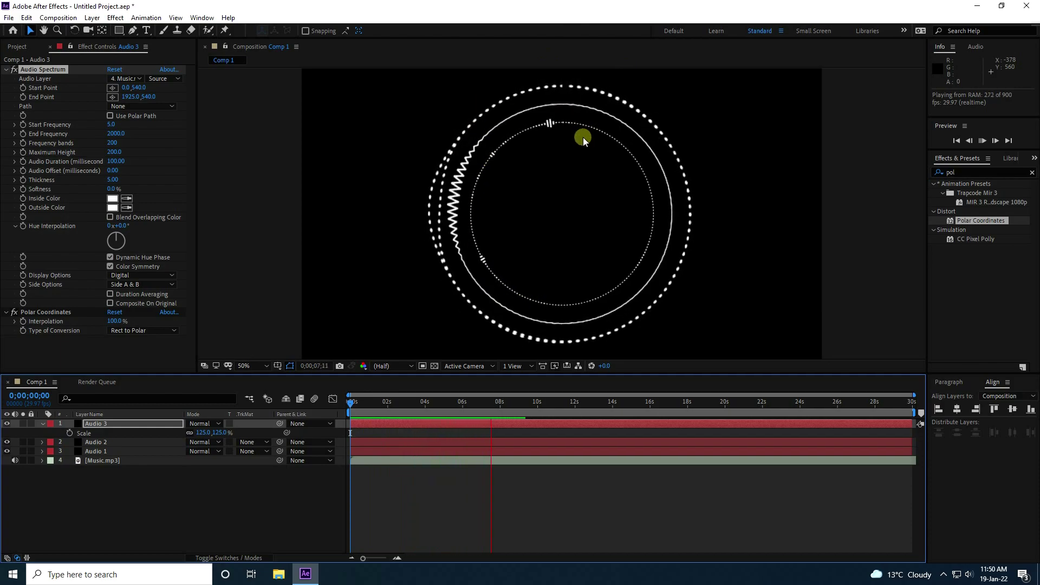
{"action": "key", "text": "space"}
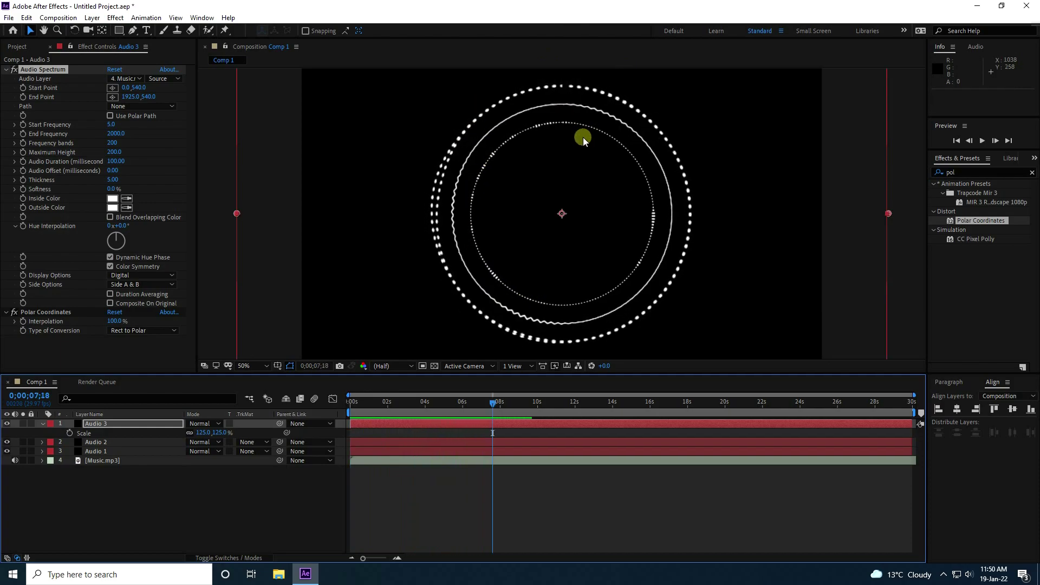
Rotate the Audio 3 layer to 65° and preview the rings from the start.
{"action": "left_click", "coordinate": [106, 425]}
{"action": "key", "text": "r"}
{"action": "left_click_drag", "start_coordinate": [203, 432], "coordinate": [285, 407]}
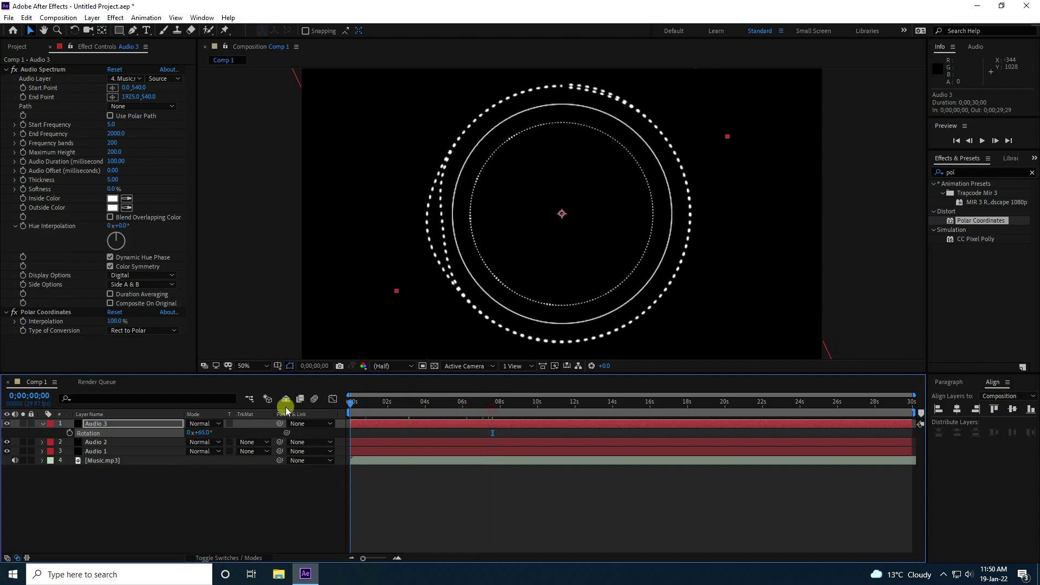
{"action": "key", "text": "space"}
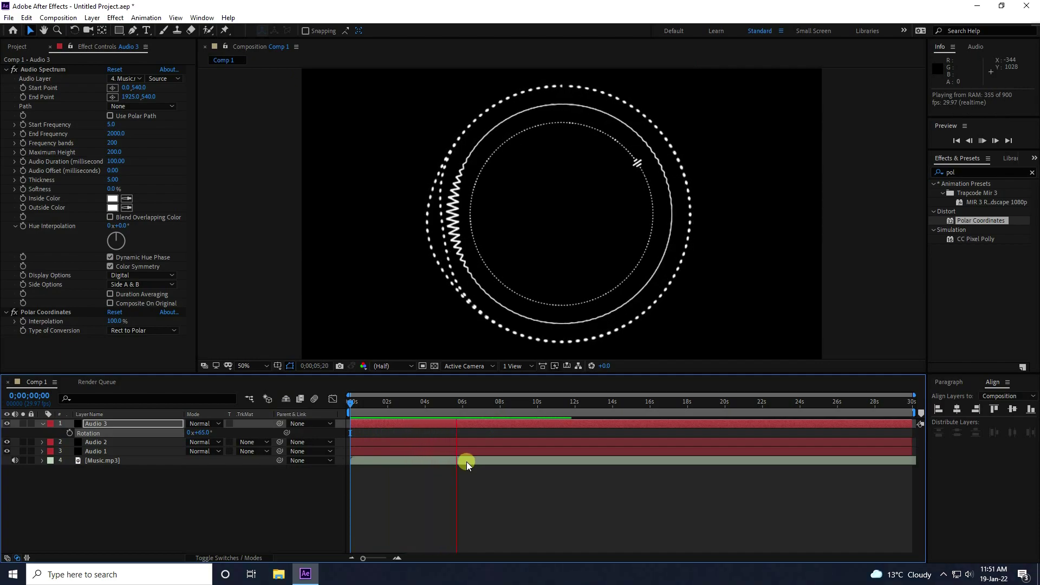
{"action": "key", "text": "space"}
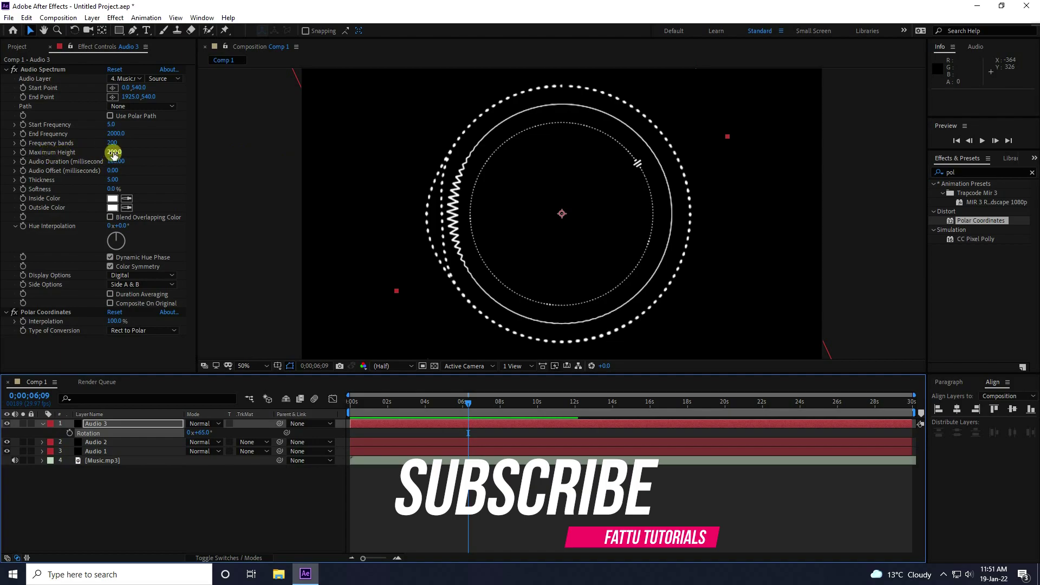
Set the Audio 3 ring's maximum height to 500 and preview the animation from the start.
{"action": "left_click_drag", "start_coordinate": [114, 152], "coordinate": [131, 153]}
{"action": "left_click", "coordinate": [462, 403]}
{"action": "key", "text": "Home"}
{"action": "key", "text": "space"}
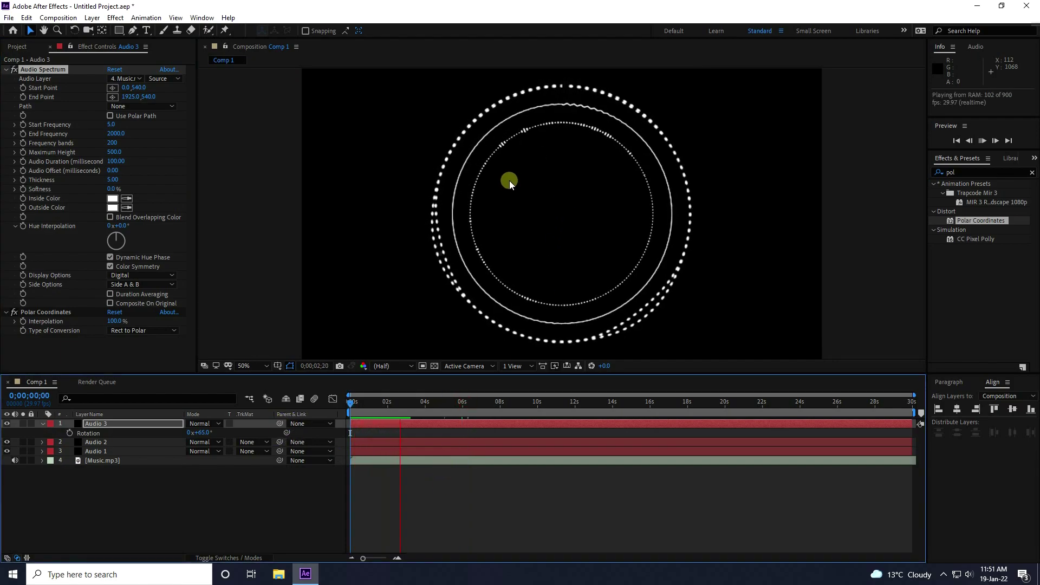
{"action": "key", "text": "space"}
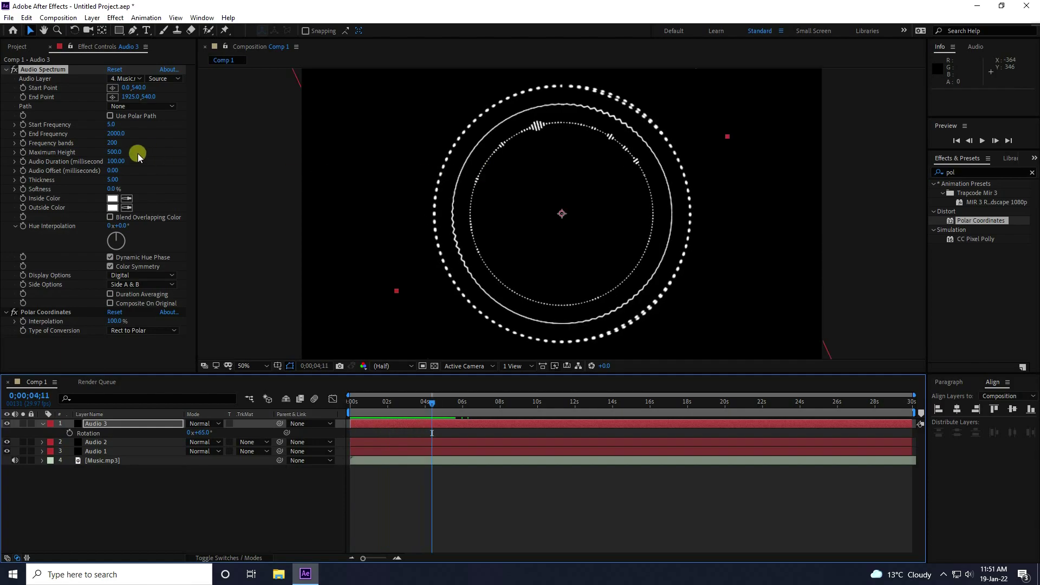
Set the Audio 3 ring's end frequency to 1000 and play the composition from the start.
{"action": "mouse_move", "coordinate": [124, 131]}
{"action": "left_mouse_down"}
{"action": "mouse_move", "coordinate": [88, 134]}
{"action": "mouse_move", "coordinate": [105, 134]}
{"action": "left_mouse_up"}
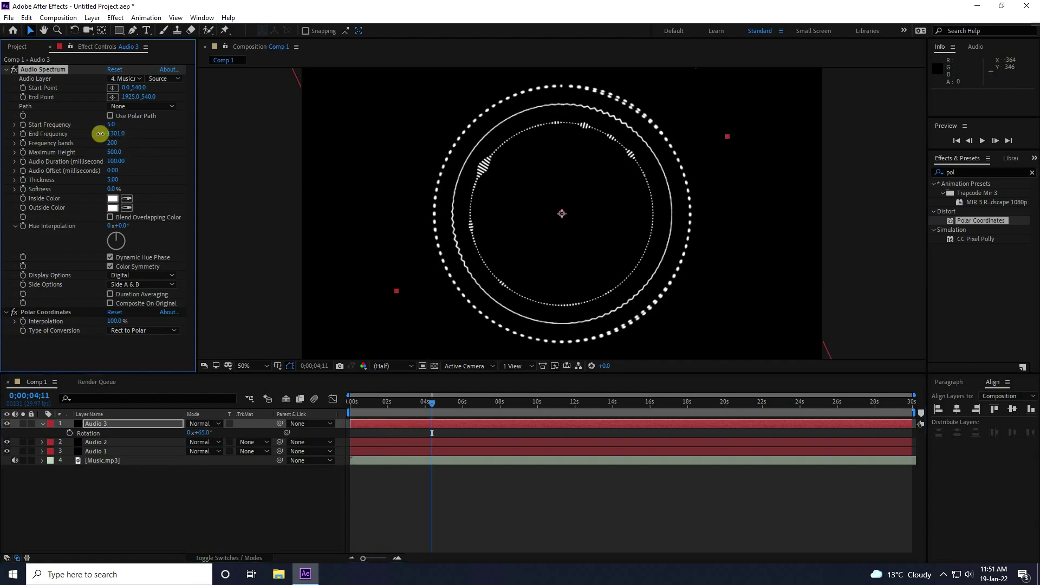
{"action": "left_click", "coordinate": [114, 134]}
{"action": "key", "text": "BackSpace"}
{"action": "type", "text": "1000"}
{"action": "key", "text": "Return"}
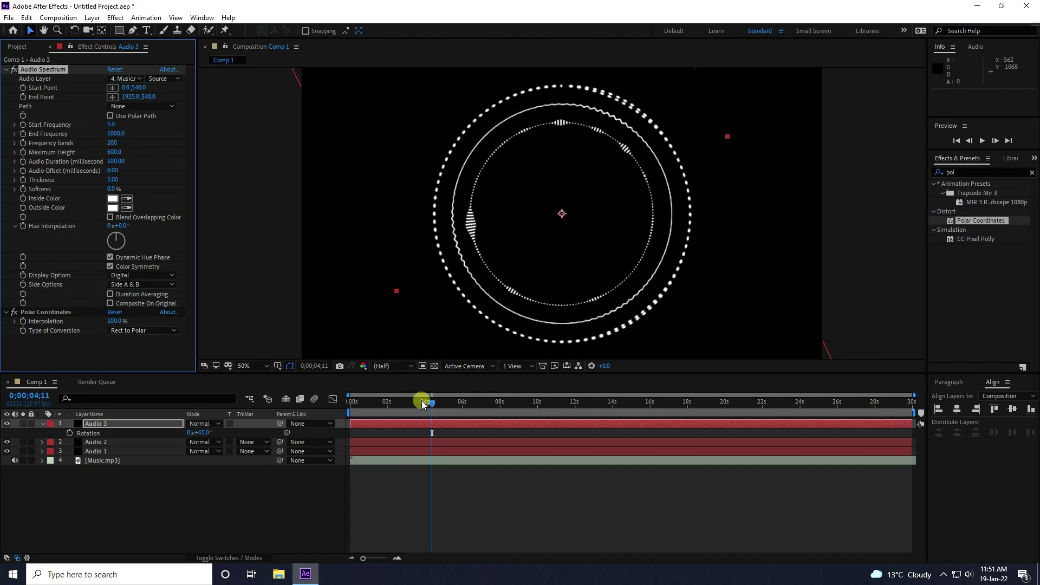
{"action": "left_click_drag", "start_coordinate": [423, 405], "coordinate": [325, 400]}
{"action": "key", "text": "space"}
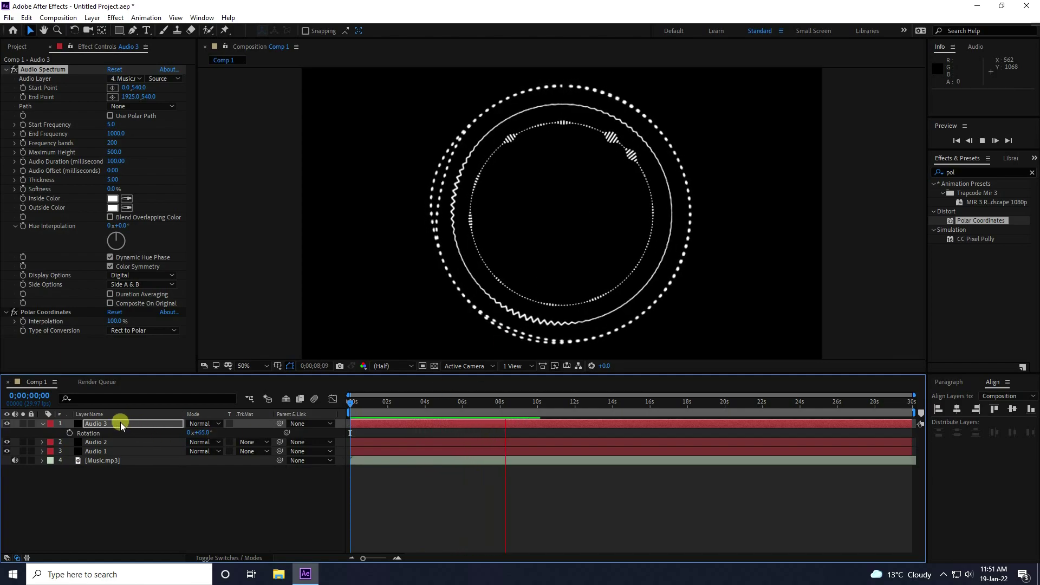
Set the Audio 3 ring's side option to Side B and preview the result from the start.
{"action": "left_click", "coordinate": [105, 425]}
{"action": "key", "text": "s"}
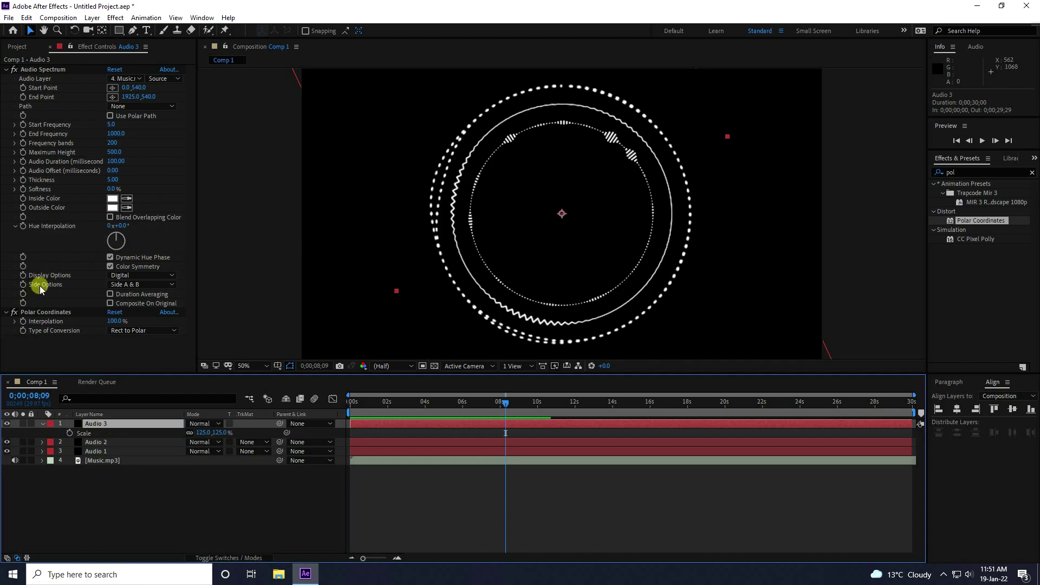
{"action": "left_click", "coordinate": [138, 286]}
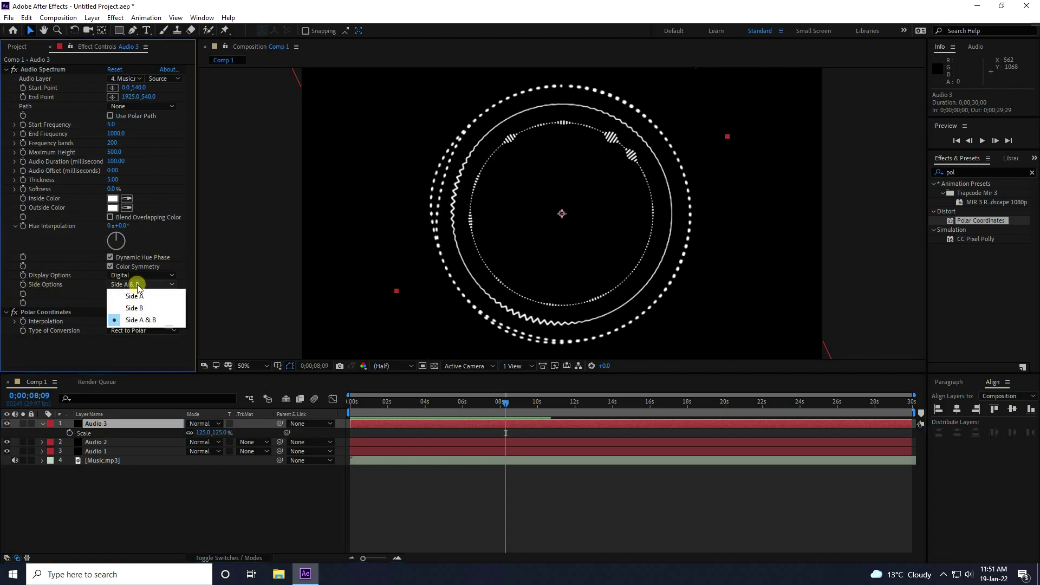
{"action": "left_click", "coordinate": [136, 308]}
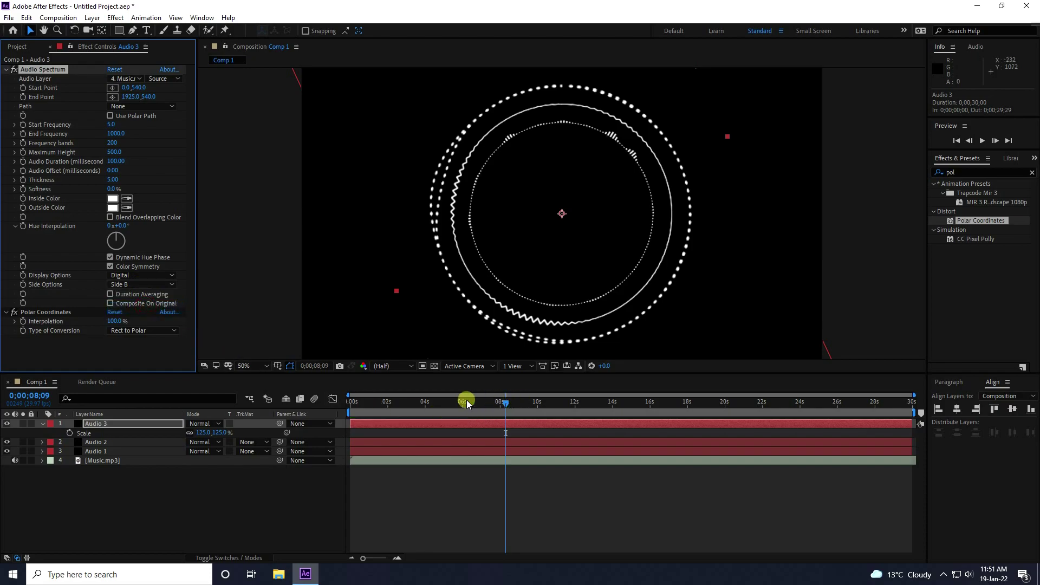
{"action": "left_click_drag", "start_coordinate": [499, 404], "coordinate": [364, 399]}
{"action": "key", "text": "space"}
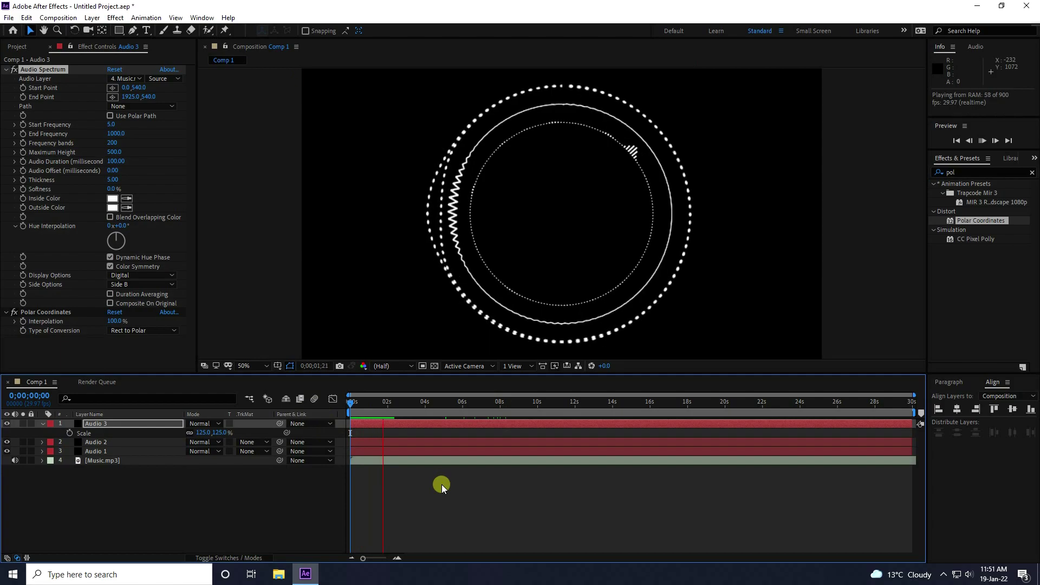
{"action": "key", "text": "space"}
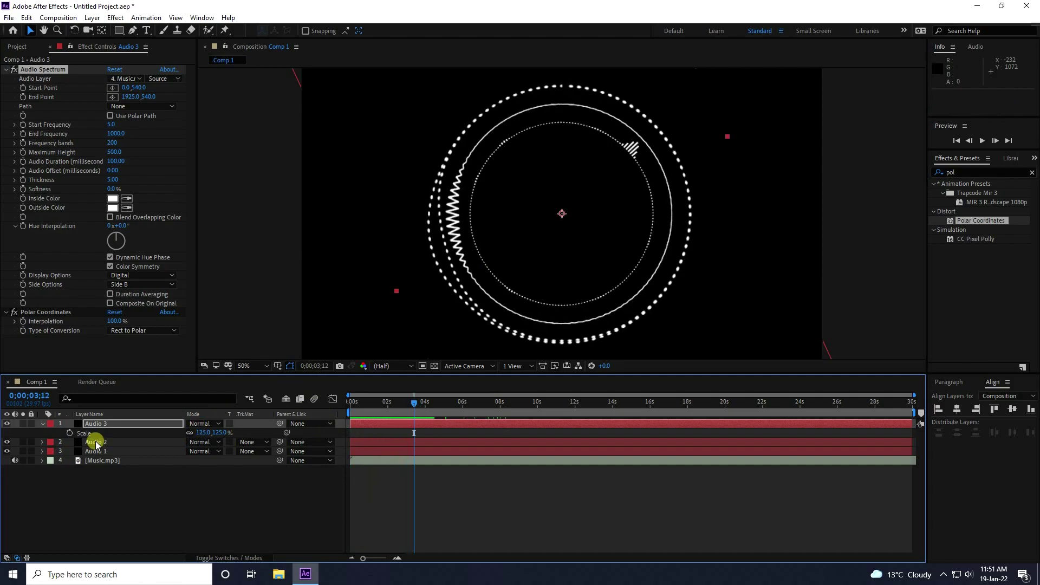
Duplicate the Audio 3 layer and set the copy's Audio Spectrum thickness to 10.
{"action": "left_click", "coordinate": [93, 424]}
{"action": "left_click", "coordinate": [42, 424]}
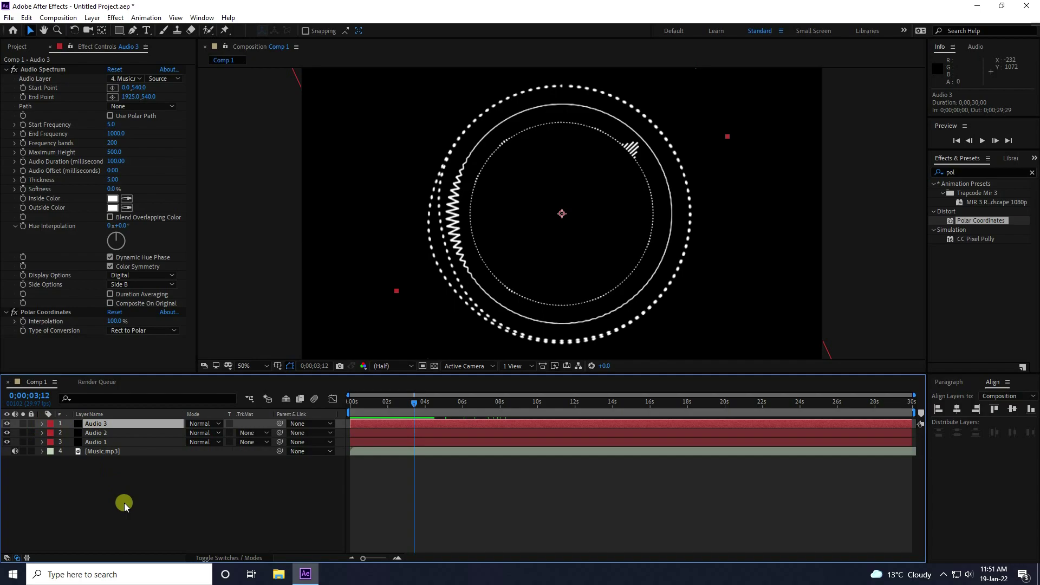
{"action": "key", "text": "ctrl+d"}
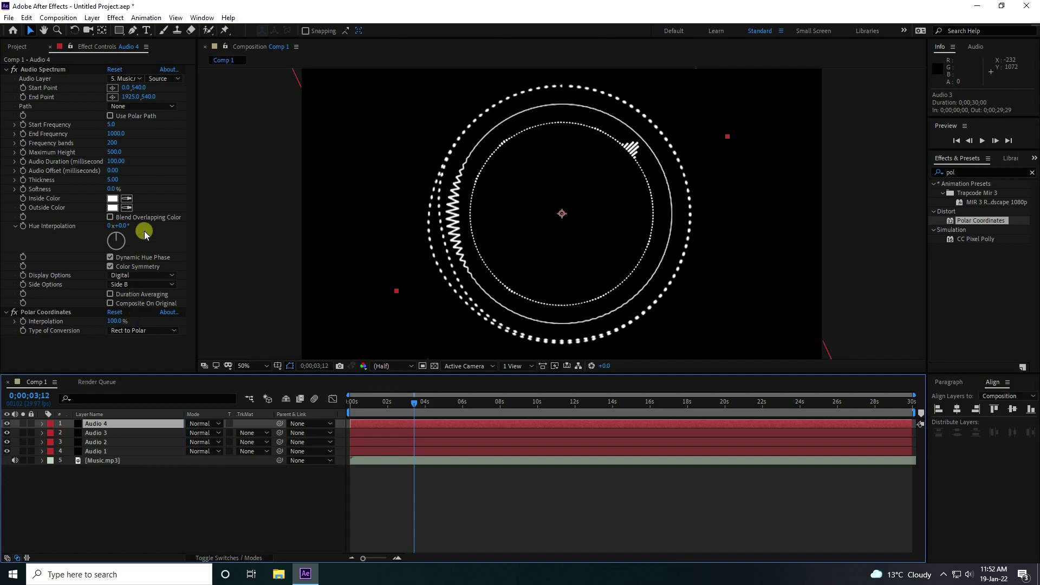
{"action": "left_click", "coordinate": [111, 179]}
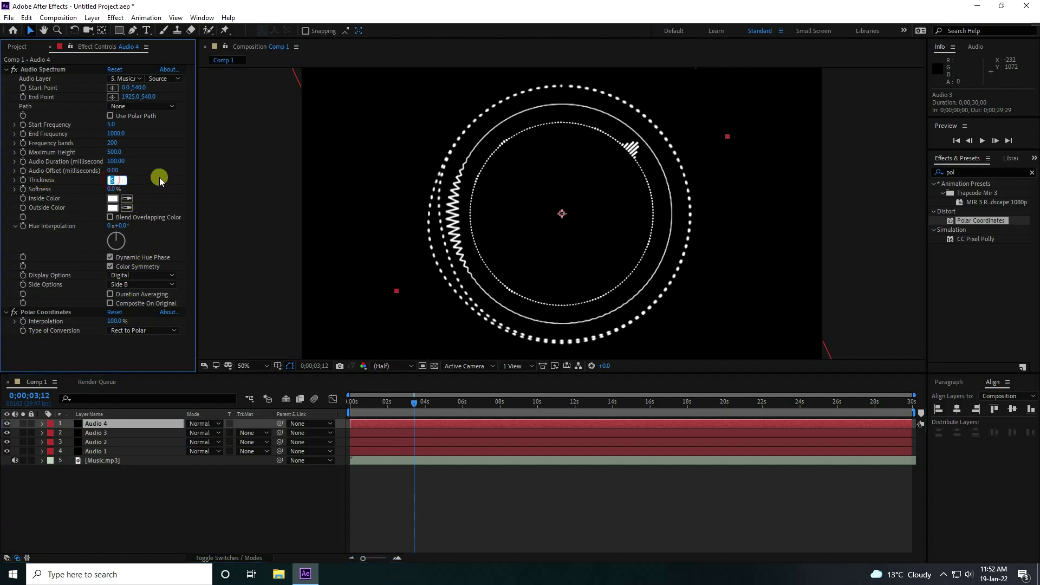
{"action": "key", "text": "Return"}
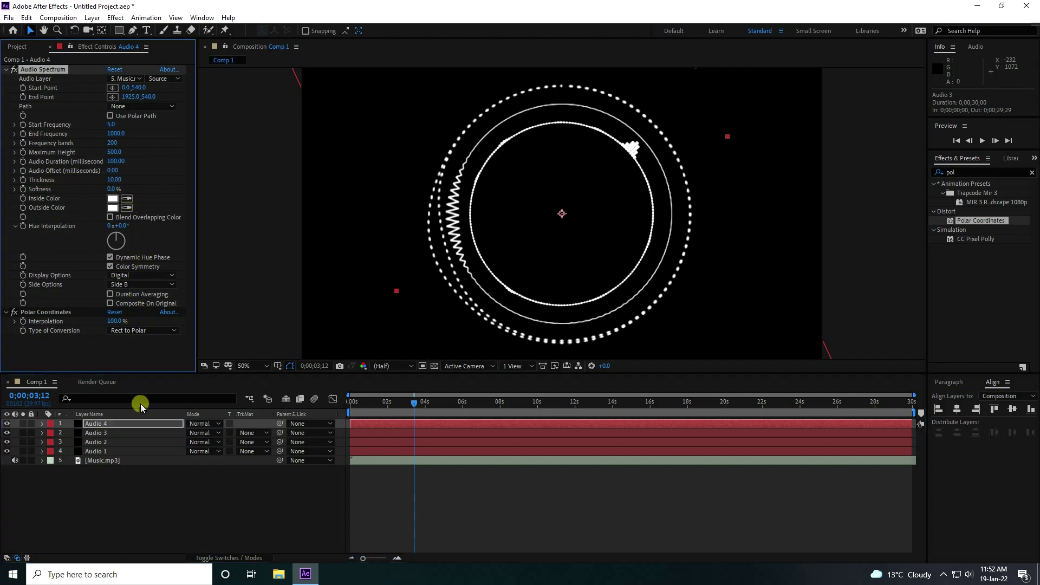
Scale the Audio 4 layer to 100% to form the innermost ring, and preview all four rings from the start.
{"action": "left_click", "coordinate": [113, 423]}
{"action": "left_click", "coordinate": [113, 423]}
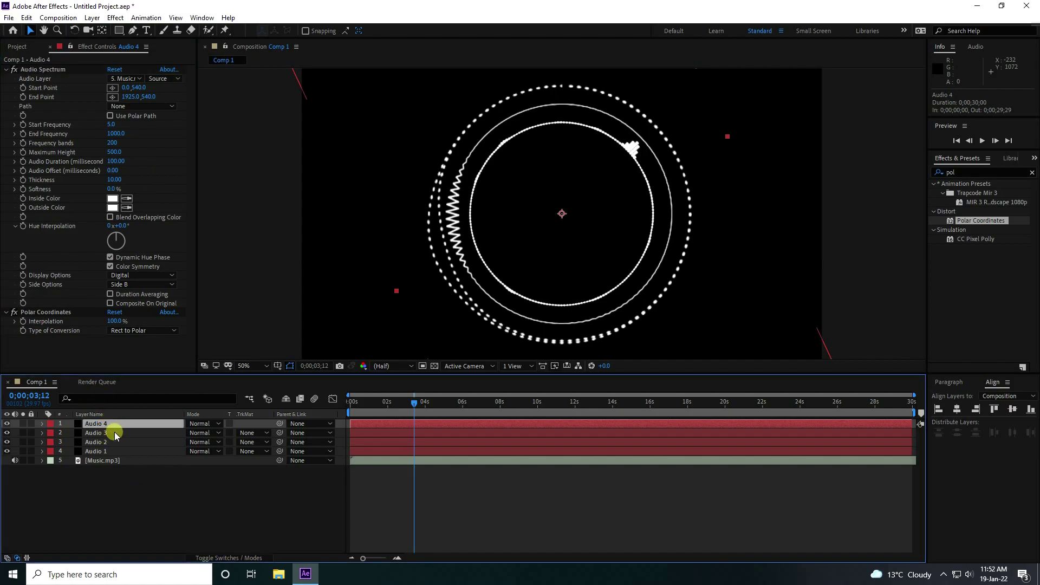
{"action": "key", "text": "s"}
{"action": "left_click", "coordinate": [204, 433]}
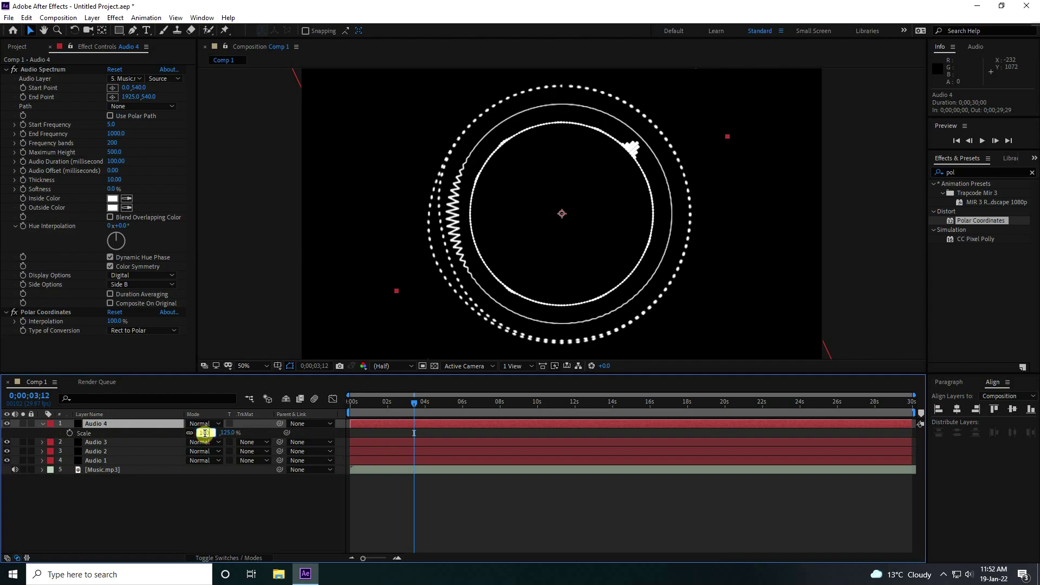
{"action": "type", "text": "100"}
{"action": "key", "text": "Return"}
{"action": "left_click", "coordinate": [348, 404]}
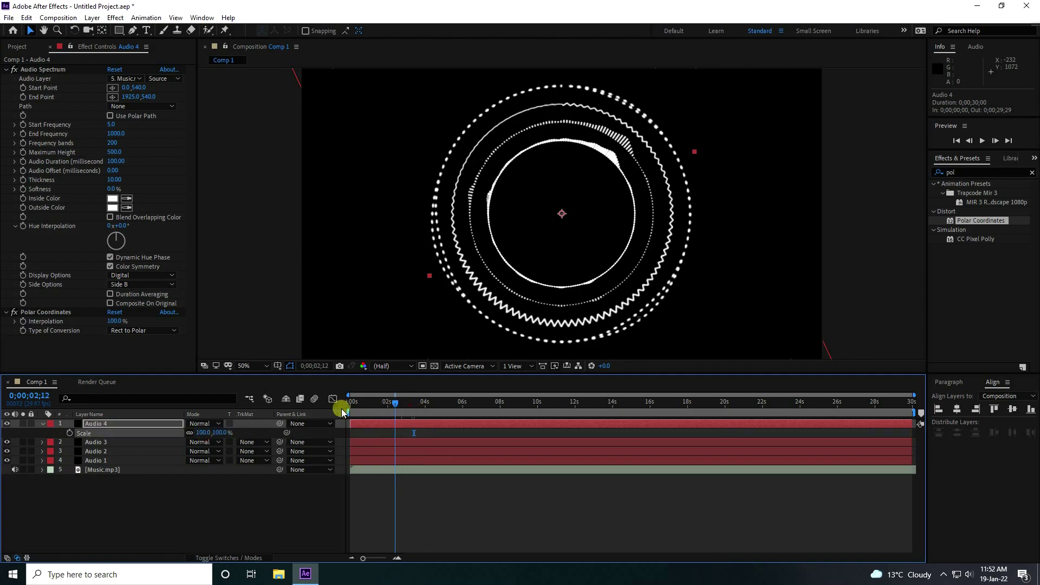
{"action": "key", "text": "space"}
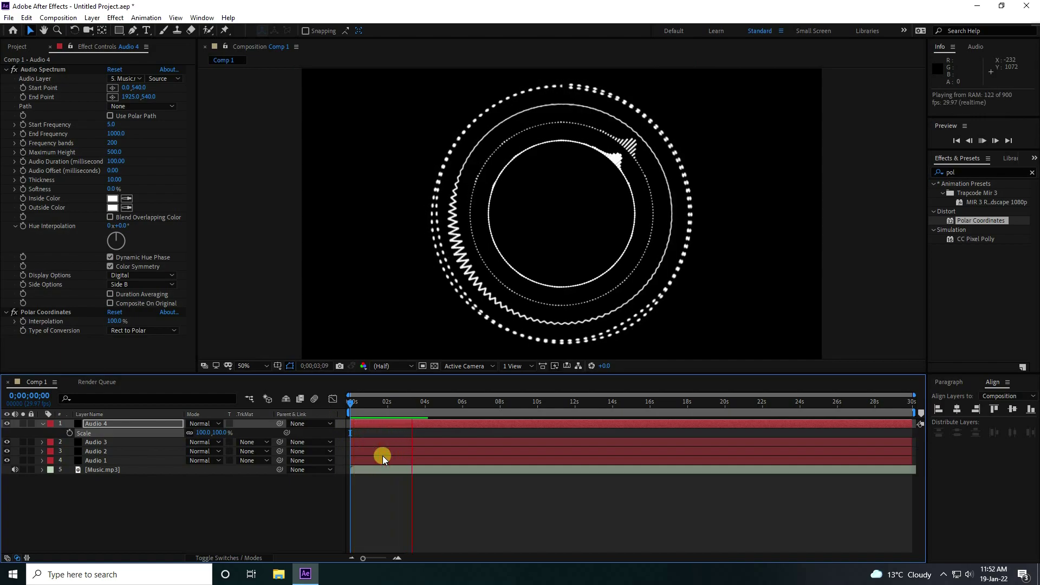
{"action": "key", "text": "space"}
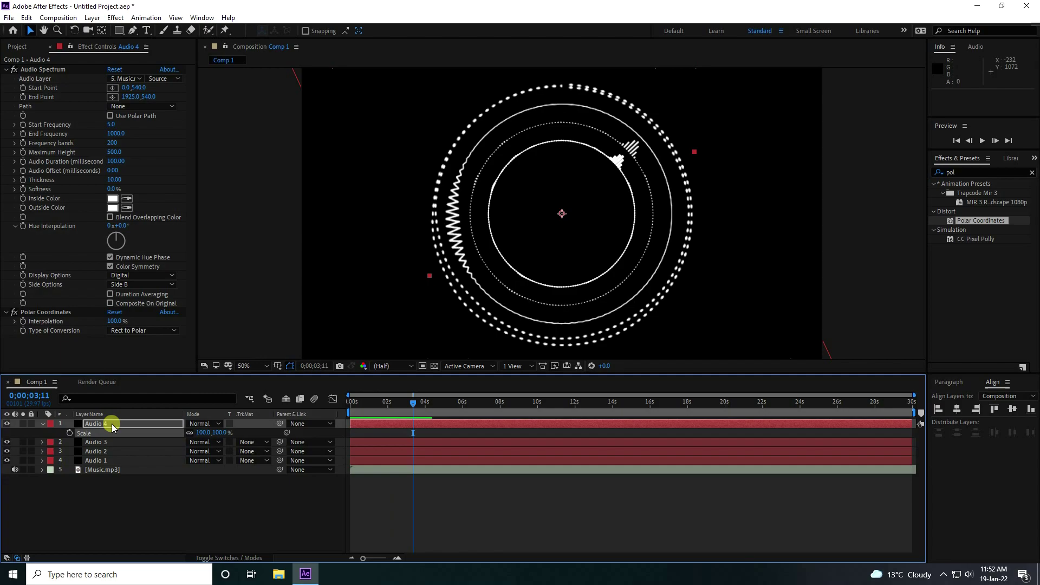
Set the Audio 4 layer's rotation to 180°.
{"action": "left_click", "coordinate": [110, 423]}
{"action": "key", "text": "r"}
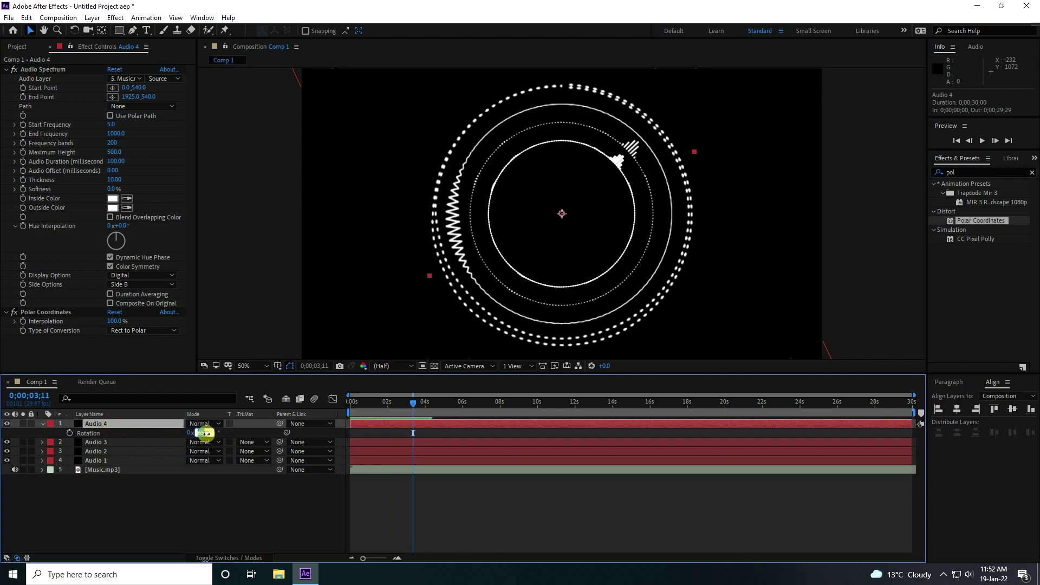
{"action": "key", "text": "Return"}
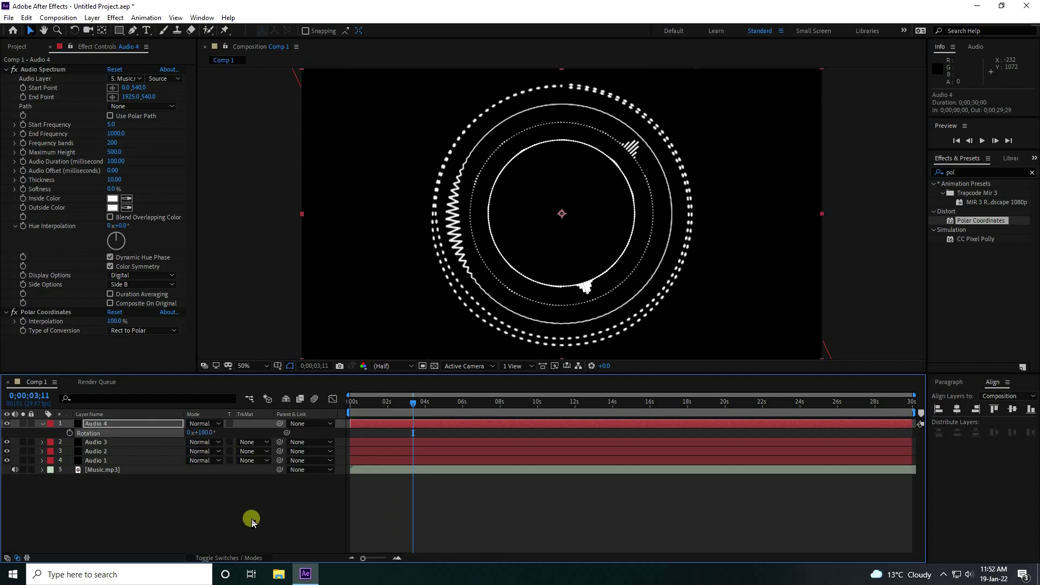
Preview the four rings from the start of the composition.
{"action": "left_click_drag", "start_coordinate": [410, 404], "coordinate": [392, 403]}
{"action": "key", "text": "space"}
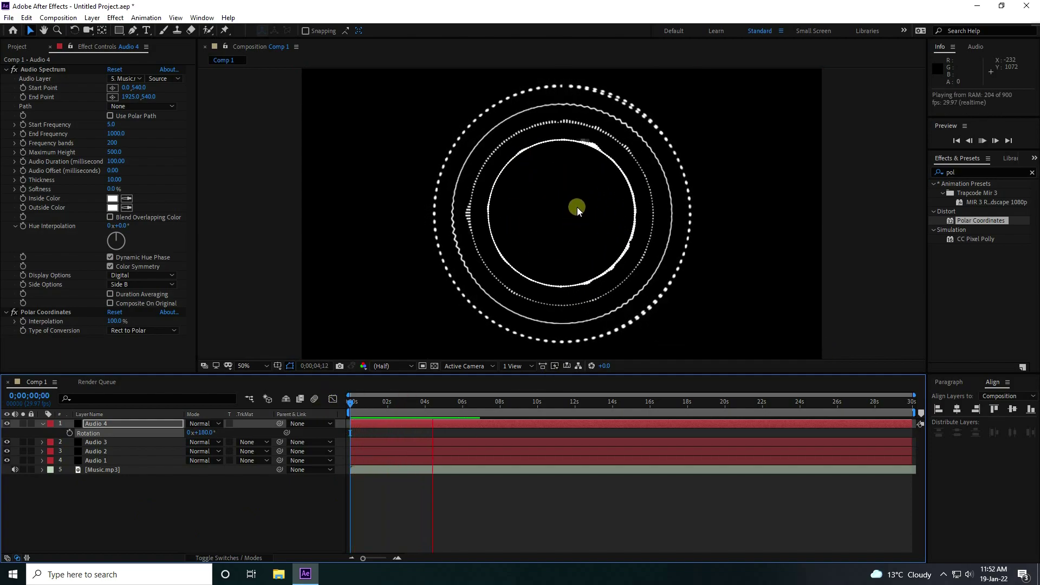
{"action": "key", "text": "space"}
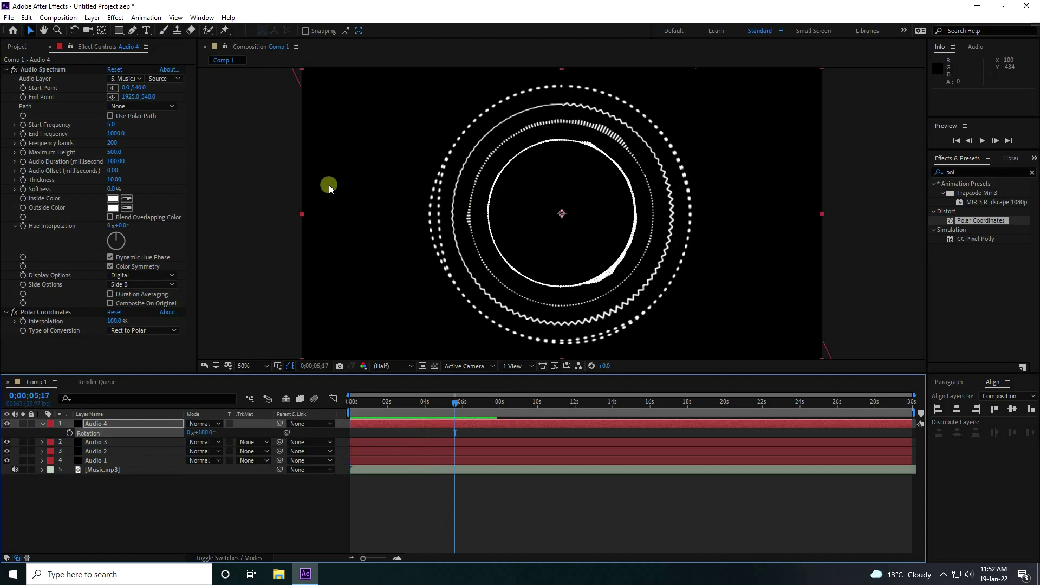
Set the Audio 4 ring's Audio Spectrum end frequency to 500 and preview the result from the start.
{"action": "left_click", "coordinate": [120, 135]}
{"action": "type", "text": "50"}
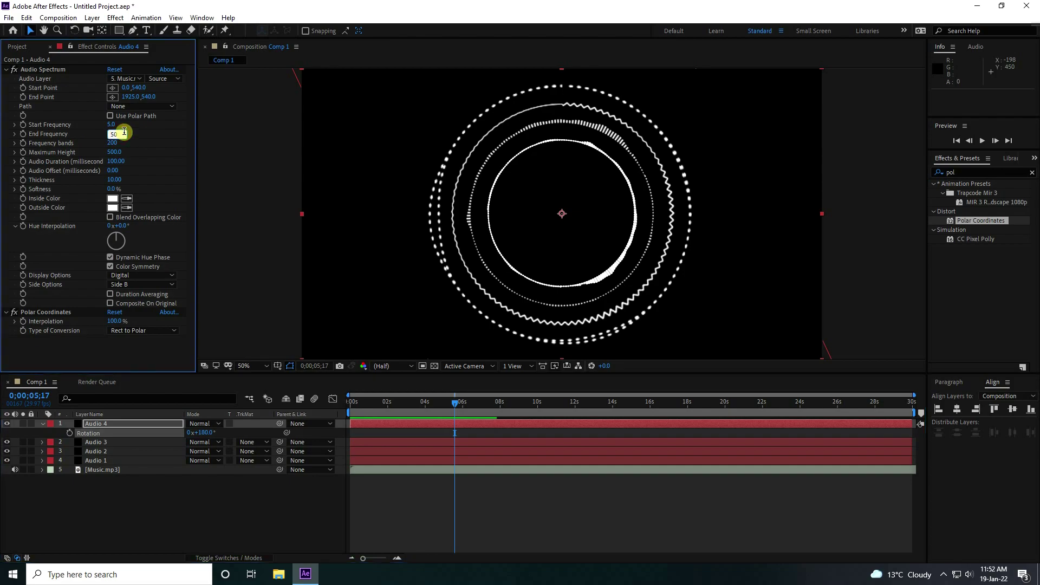
{"action": "type", "text": "0"}
{"action": "key", "text": "Return"}
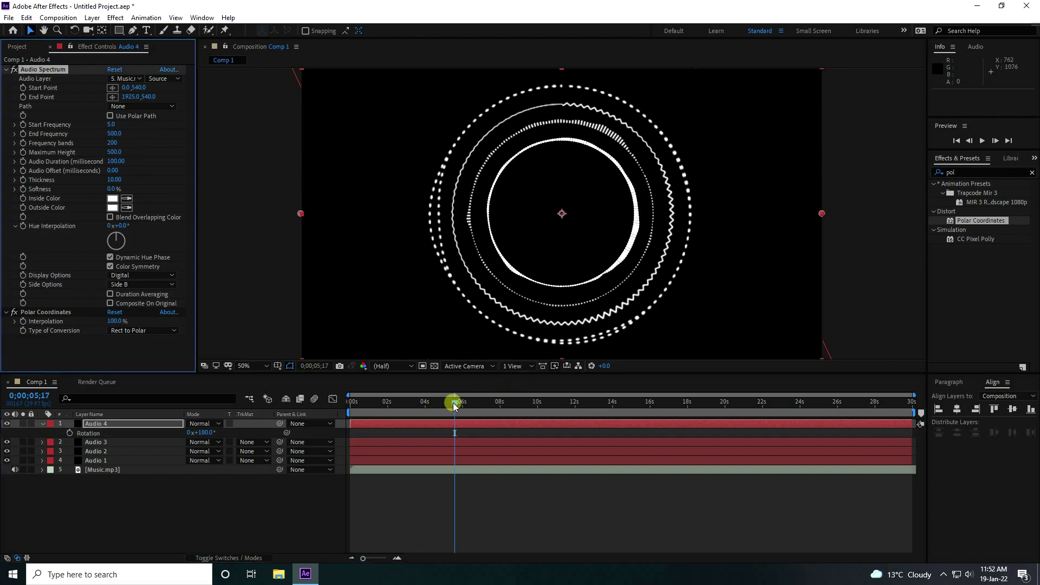
{"action": "left_click_drag", "start_coordinate": [454, 407], "coordinate": [300, 405]}
{"action": "key", "text": "space"}
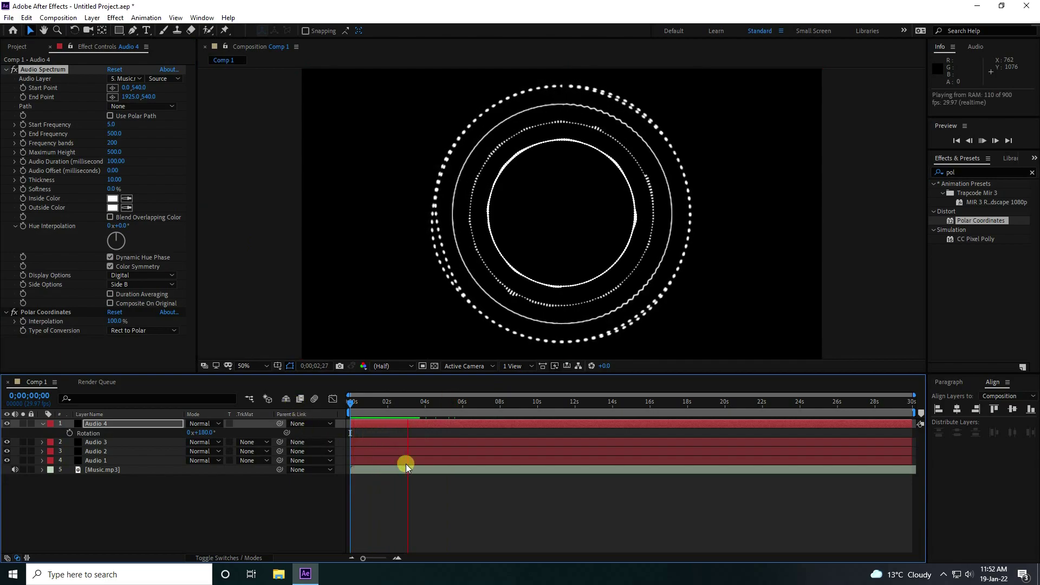
{"action": "key", "text": "space"}
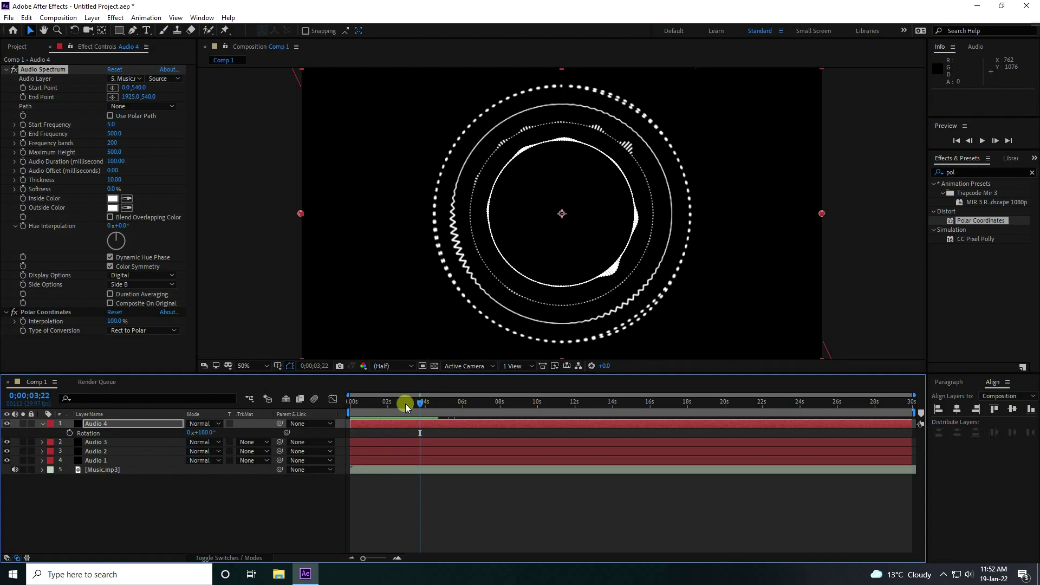
Duplicate the Audio 4 layer and scale the copy to 75% to form a smaller inner ring.
{"action": "left_click_drag", "start_coordinate": [408, 408], "coordinate": [399, 403]}
{"action": "left_click", "coordinate": [43, 424]}
{"action": "left_click", "coordinate": [104, 426]}
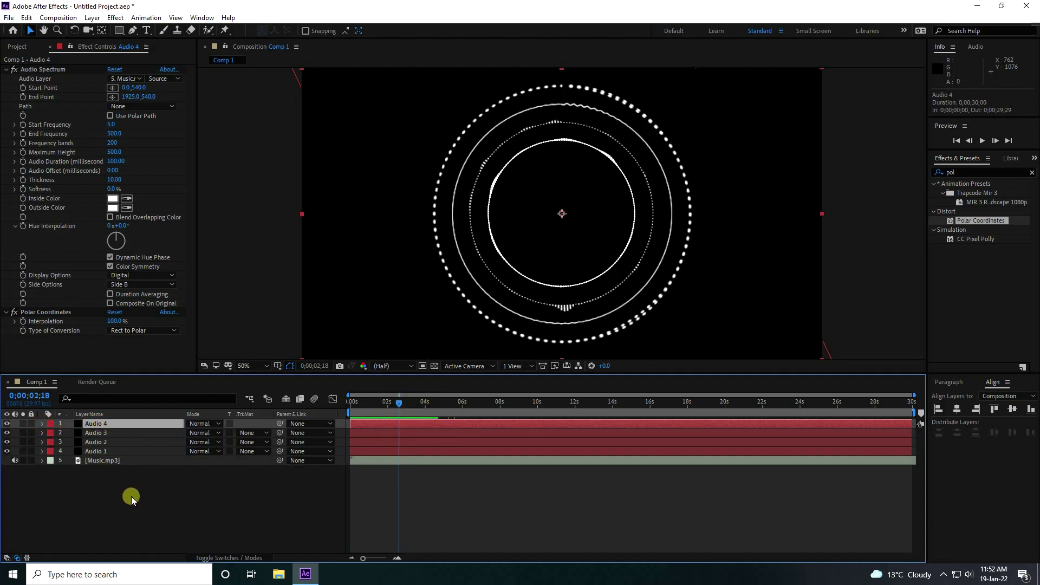
{"action": "key", "text": "ctrl+d"}
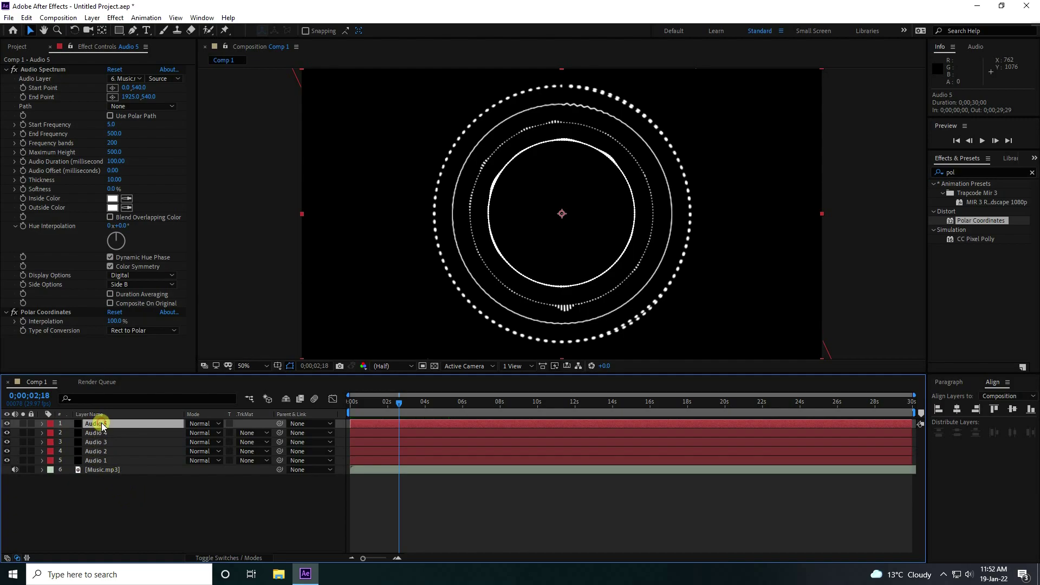
{"action": "key", "text": "s"}
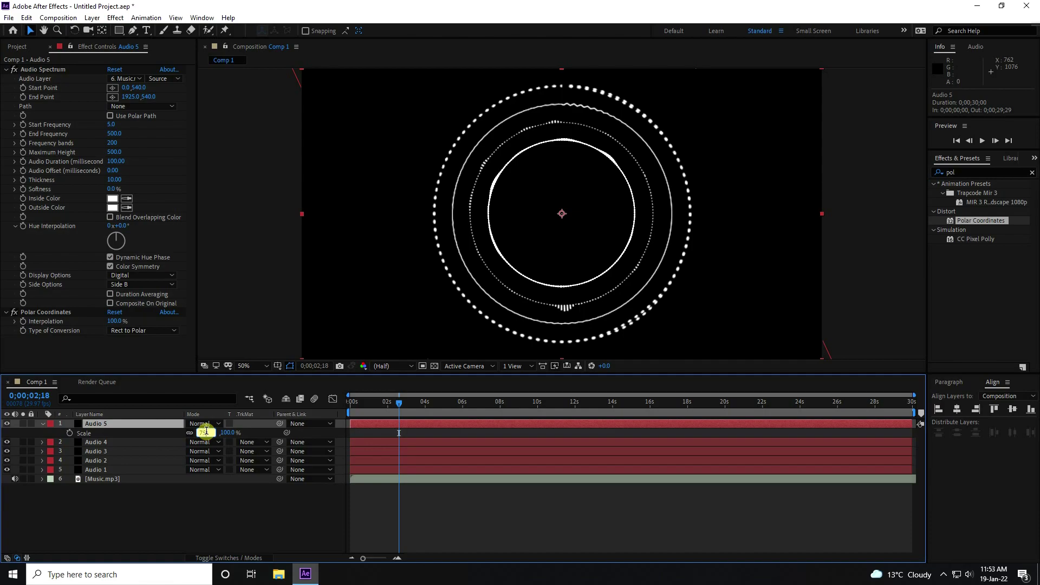
{"action": "left_click", "coordinate": [206, 432]}
{"action": "type", "text": "75"}
{"action": "key", "text": "Return"}
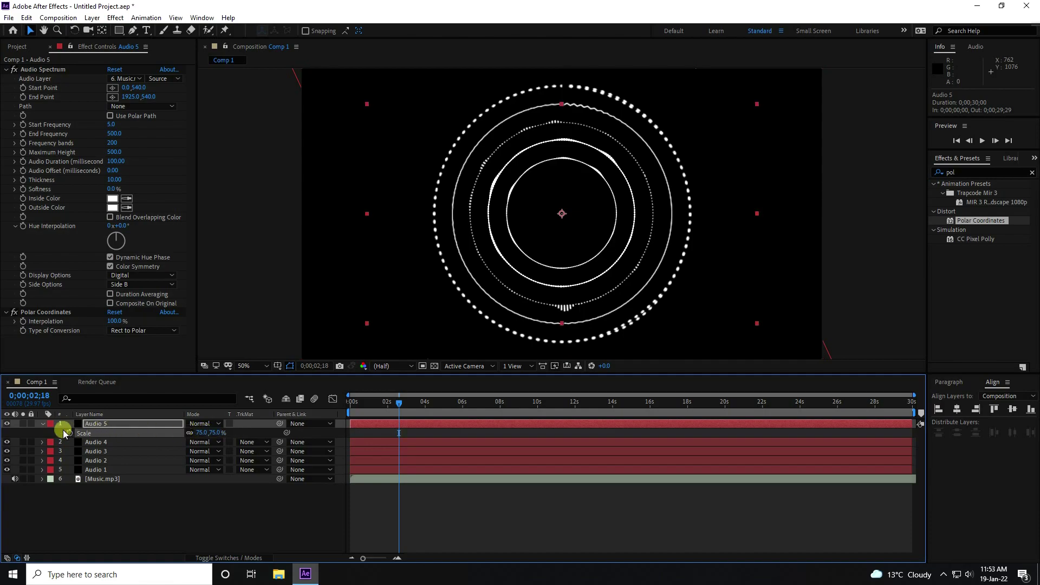
{"action": "left_click", "coordinate": [41, 424]}
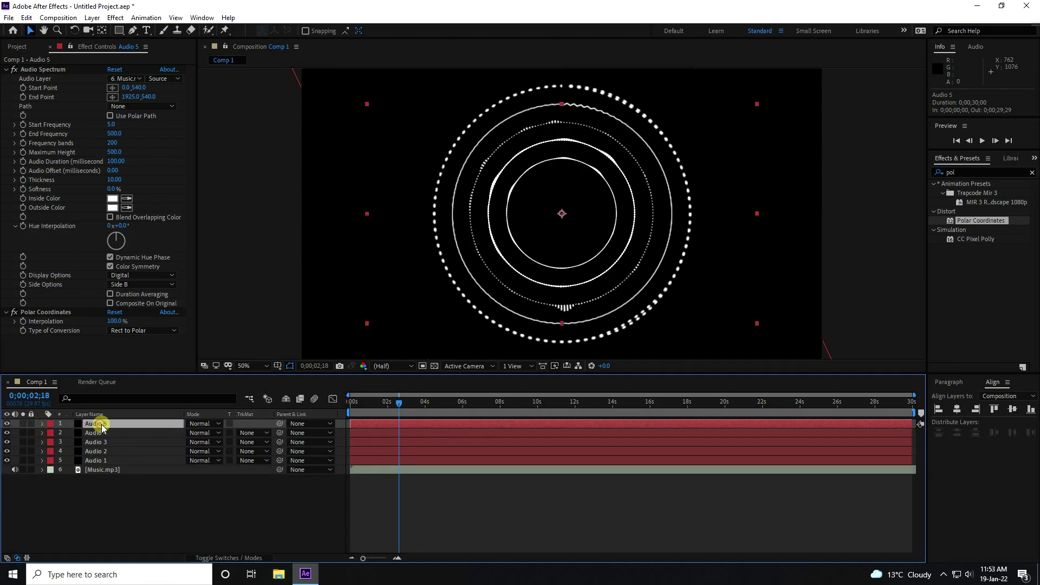
Set the Audio 5 ring's side option to Side A, with end frequency 100 and 100 frequency bands.
{"action": "left_click", "coordinate": [122, 285]}
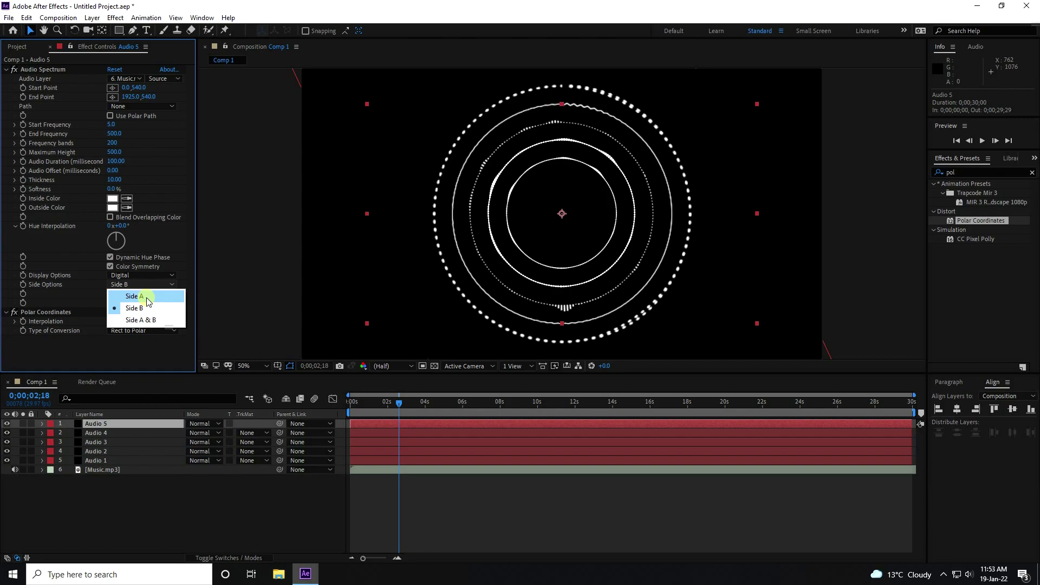
{"action": "left_click", "coordinate": [148, 299]}
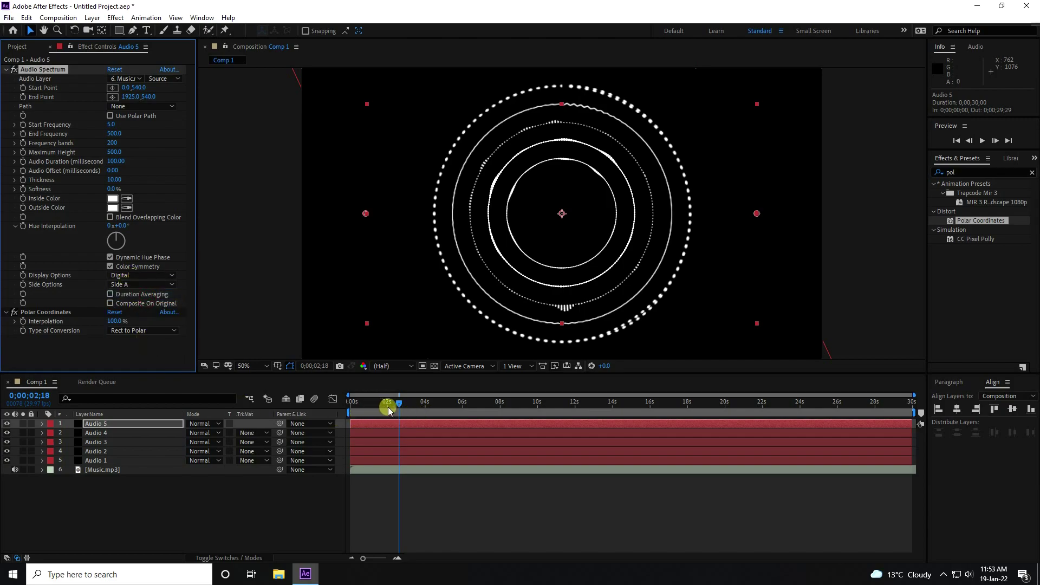
{"action": "left_click", "coordinate": [111, 423]}
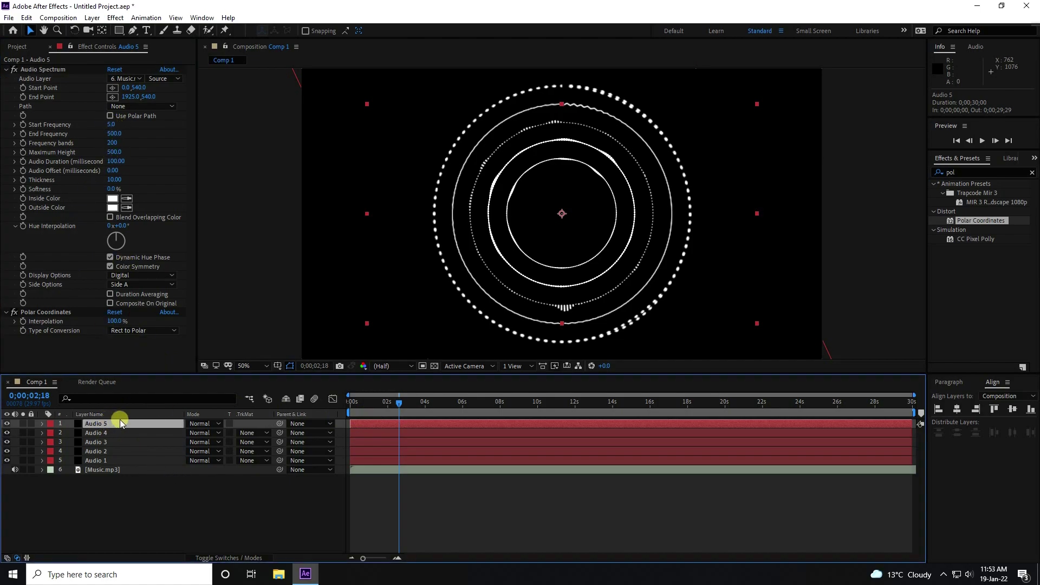
{"action": "left_click", "coordinate": [114, 134]}
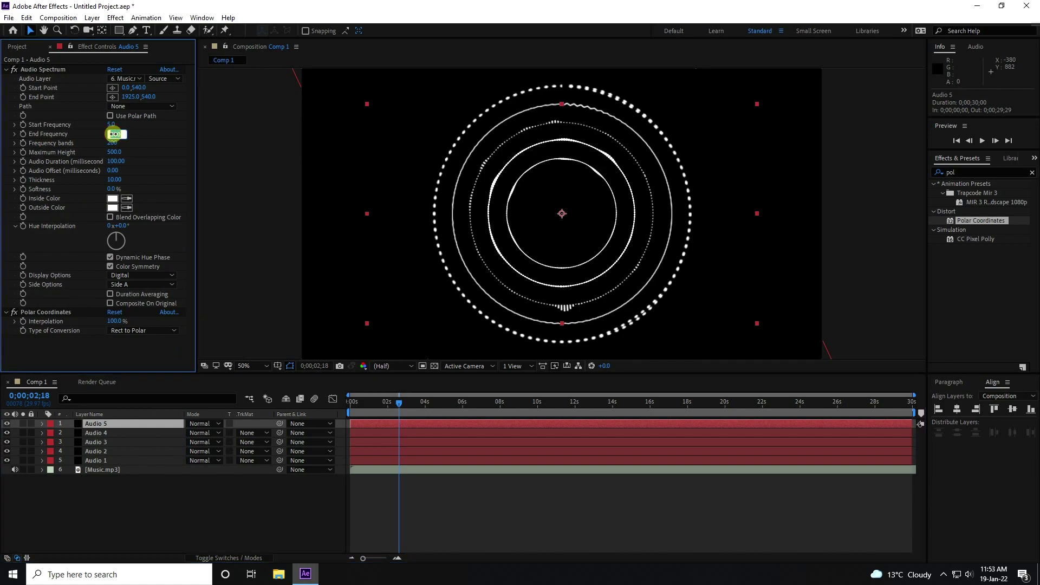
{"action": "type", "text": "100"}
{"action": "key", "text": "Tab"}
{"action": "type", "text": "100"}
{"action": "key", "text": "Tab"}
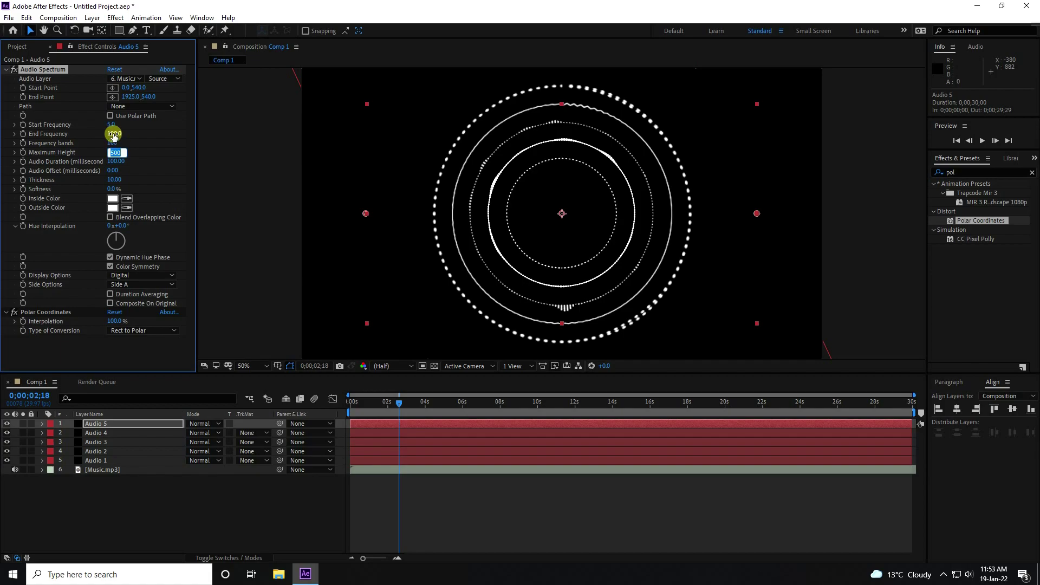
{"action": "key", "text": "Tab"}
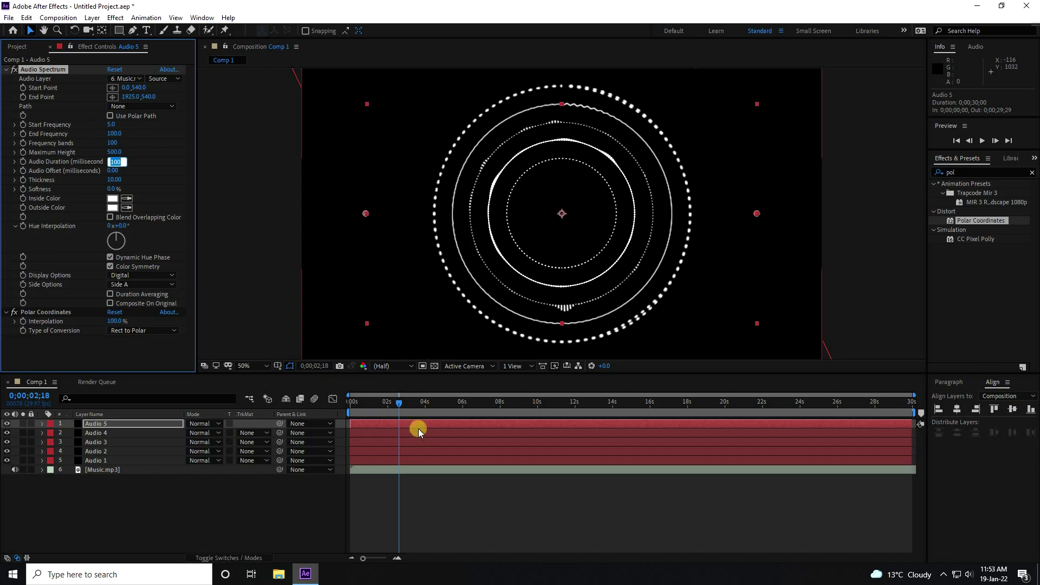
Preview all five rings from the start of the composition.
{"action": "left_click", "coordinate": [390, 410]}
{"action": "key", "text": "Home"}
{"action": "key", "text": "space"}
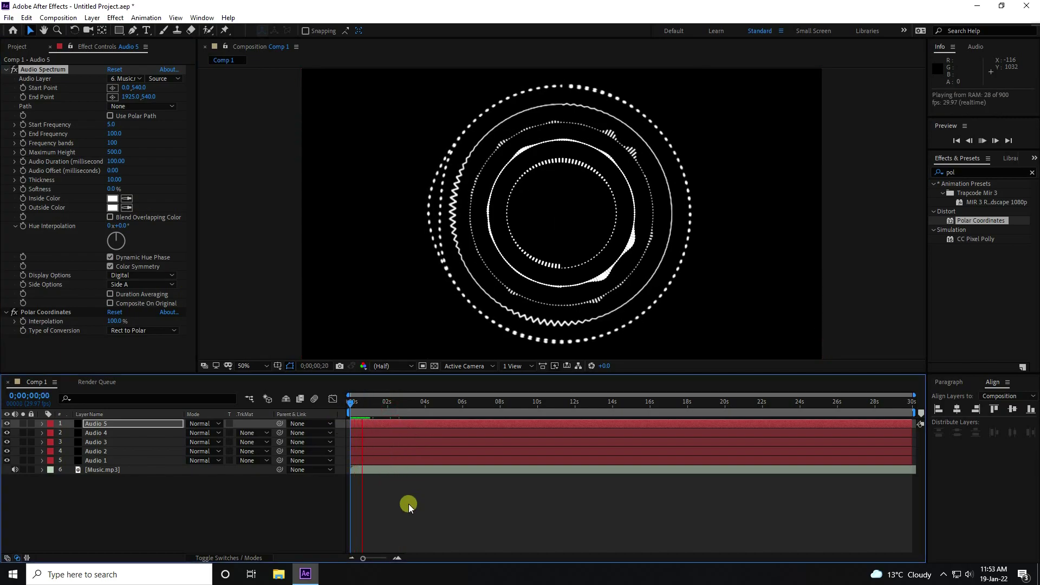
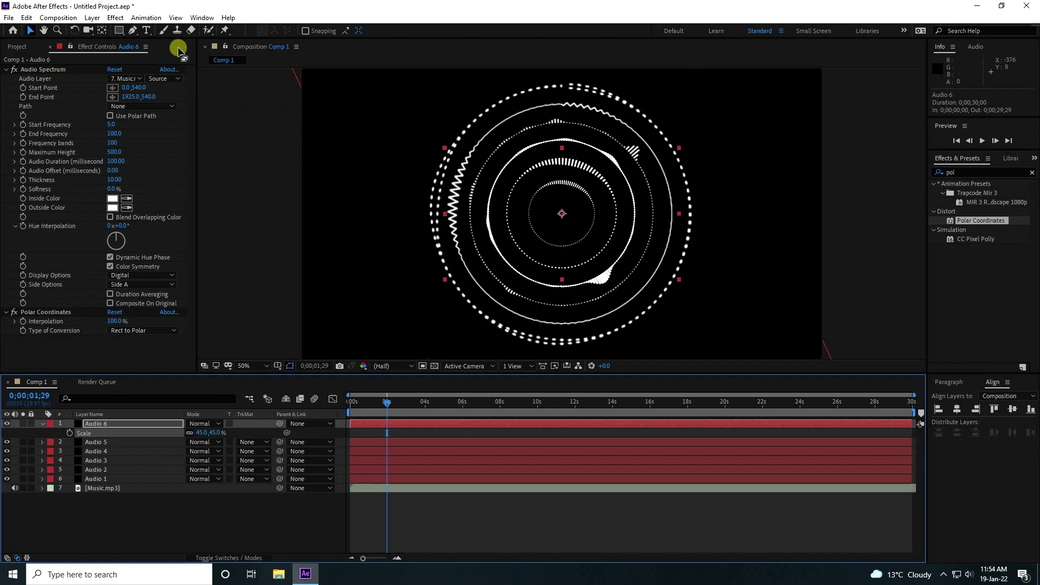
Set the Audio 6 ring's Audio Spectrum to 200 frequency bands and a maximum height of 2000.
{"action": "left_click", "coordinate": [114, 144]}
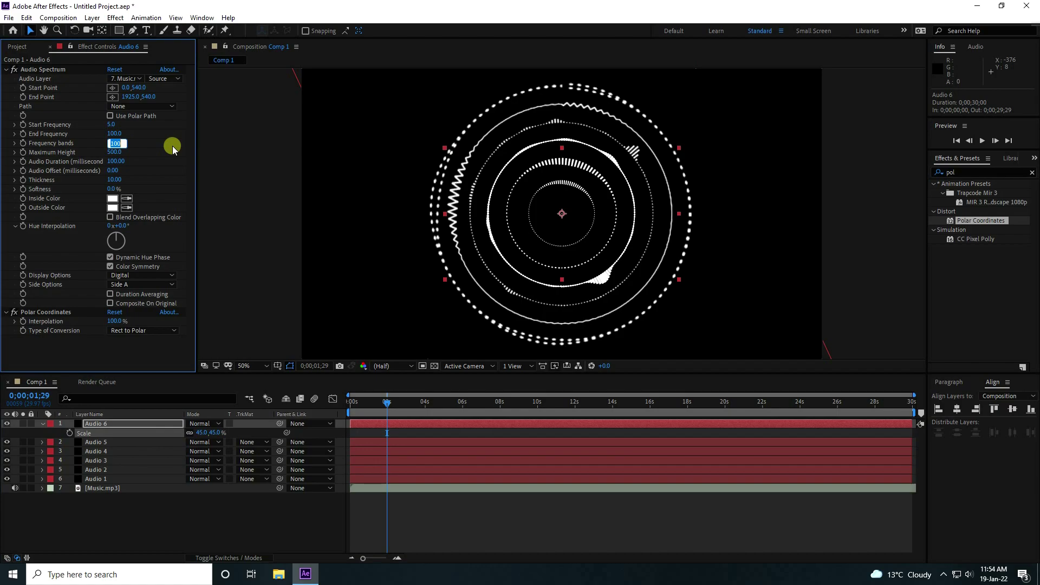
{"action": "type", "text": "200"}
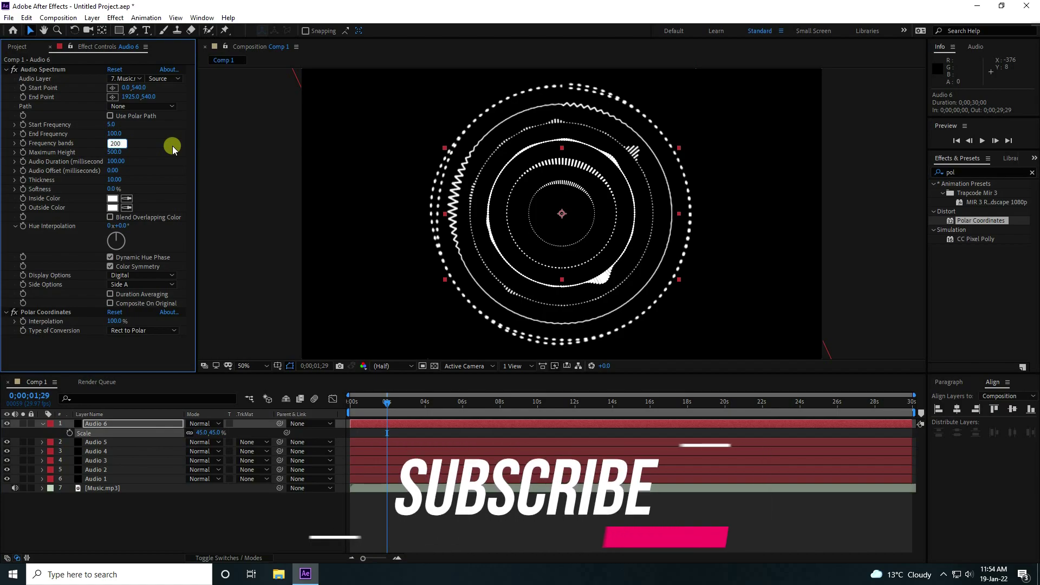
{"action": "key", "text": "Tab"}
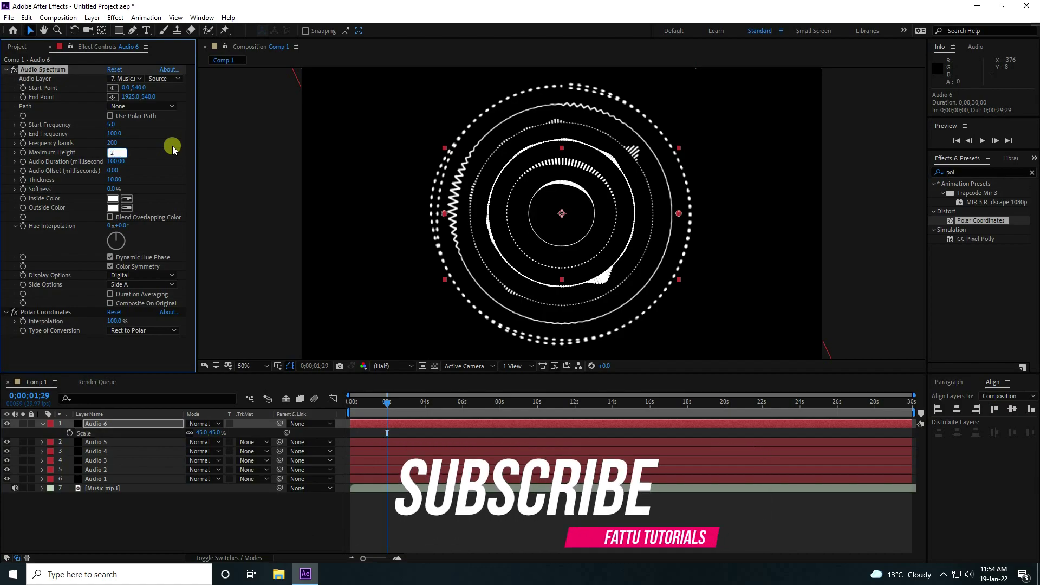
{"action": "key", "text": "Return"}
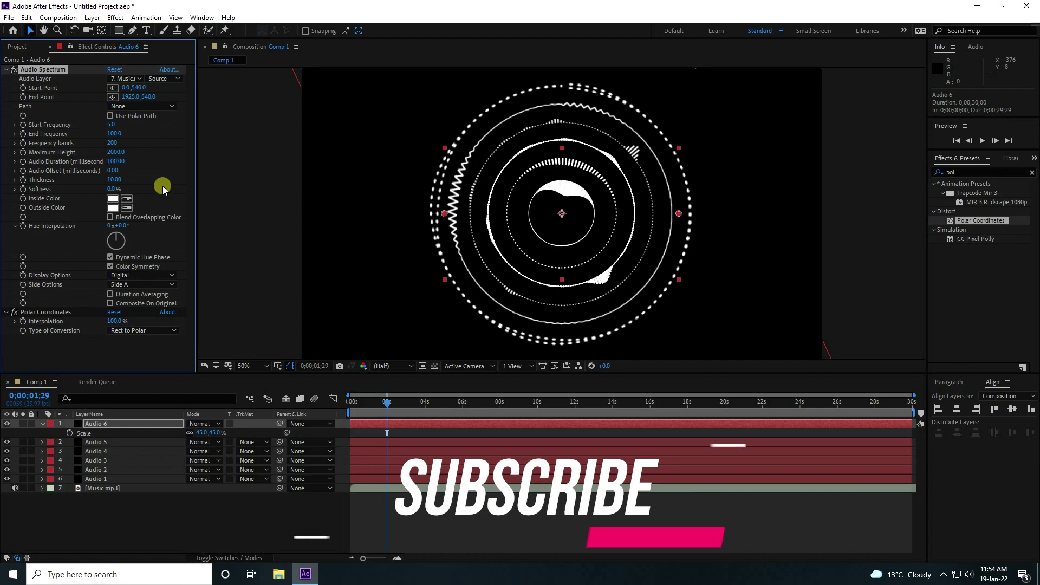
Set the Audio 6 ring's audio duration to 500 milliseconds and its audio offset to 200 milliseconds.
{"action": "left_click", "coordinate": [116, 162]}
{"action": "type", "text": "500"}
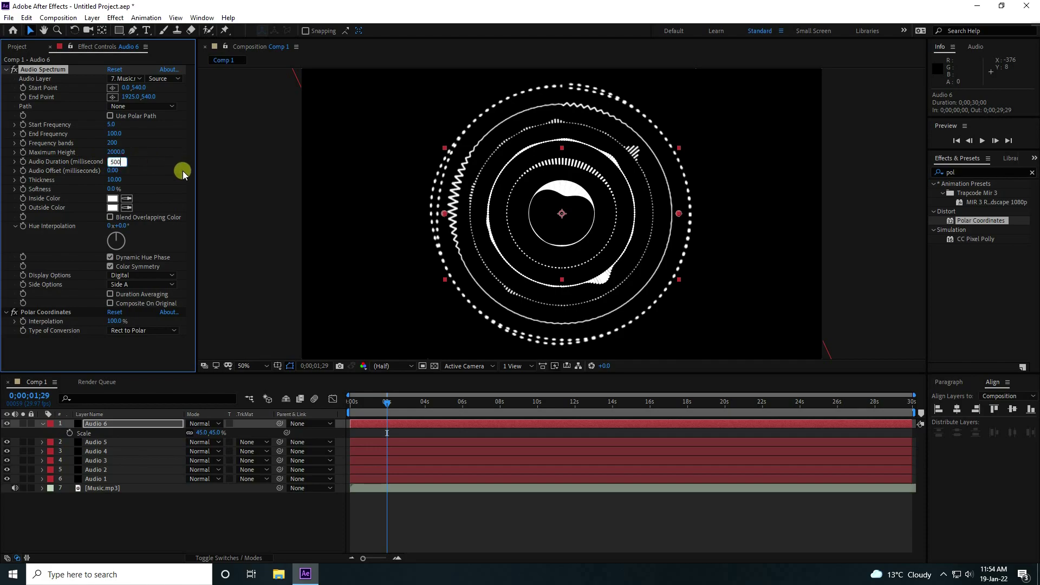
{"action": "key", "text": "Tab"}
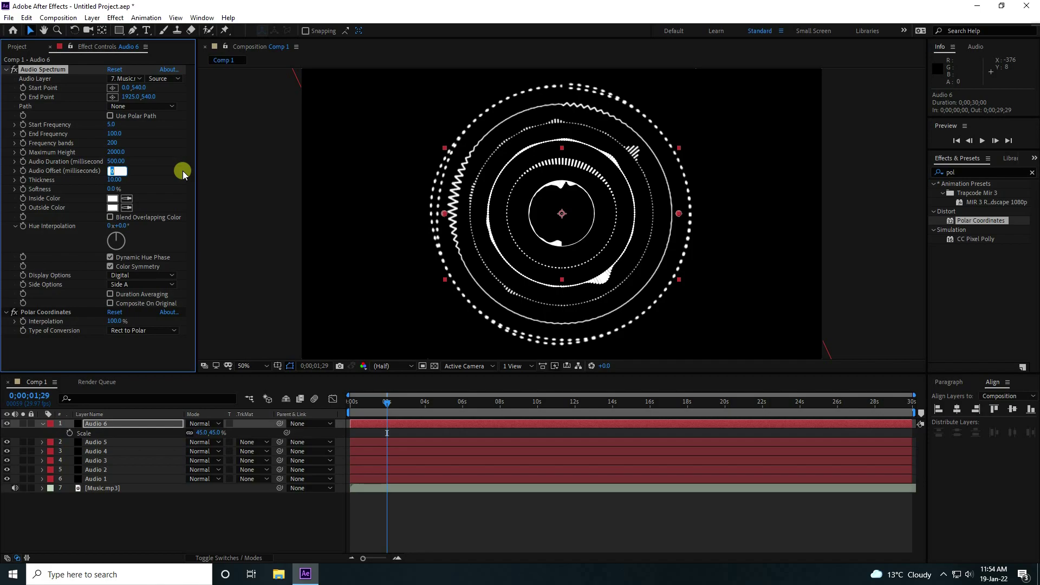
{"action": "type", "text": "200"}
{"action": "key", "text": "Return"}
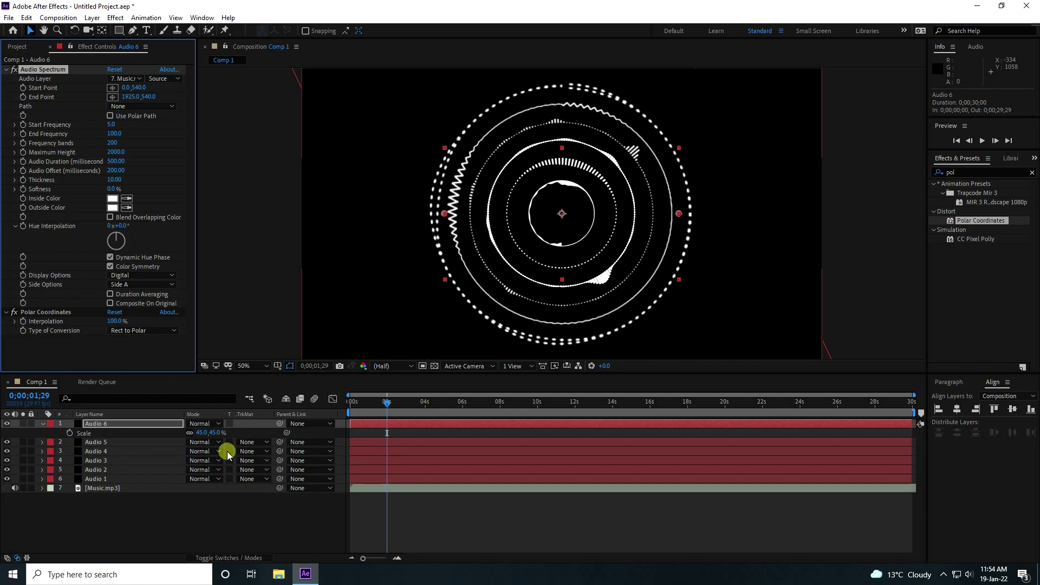
Try a thickness of 7 on the Audio 6 ring and restore it to 10.
{"action": "left_click", "coordinate": [115, 180]}
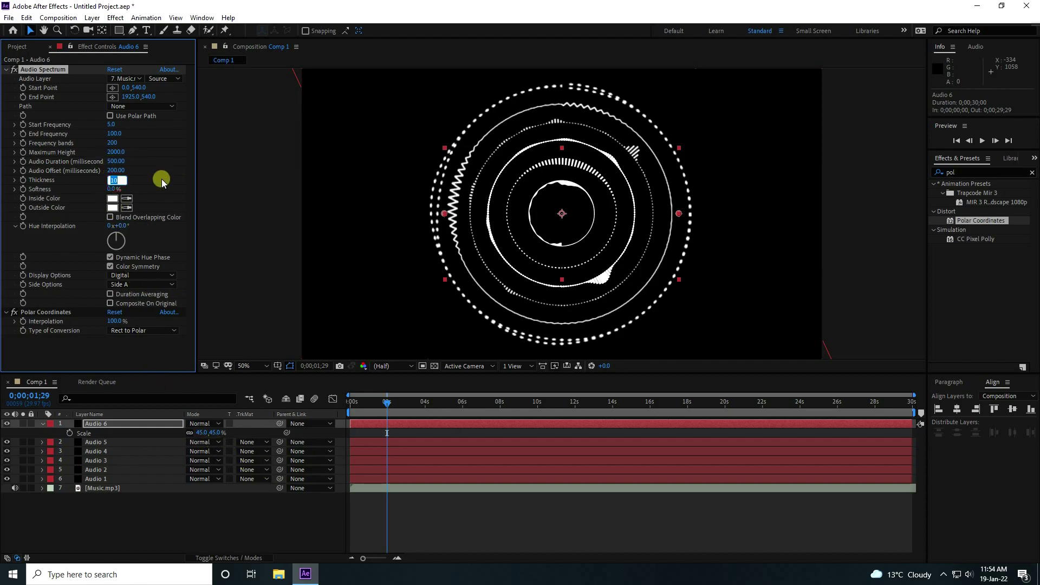
{"action": "key", "text": "Return"}
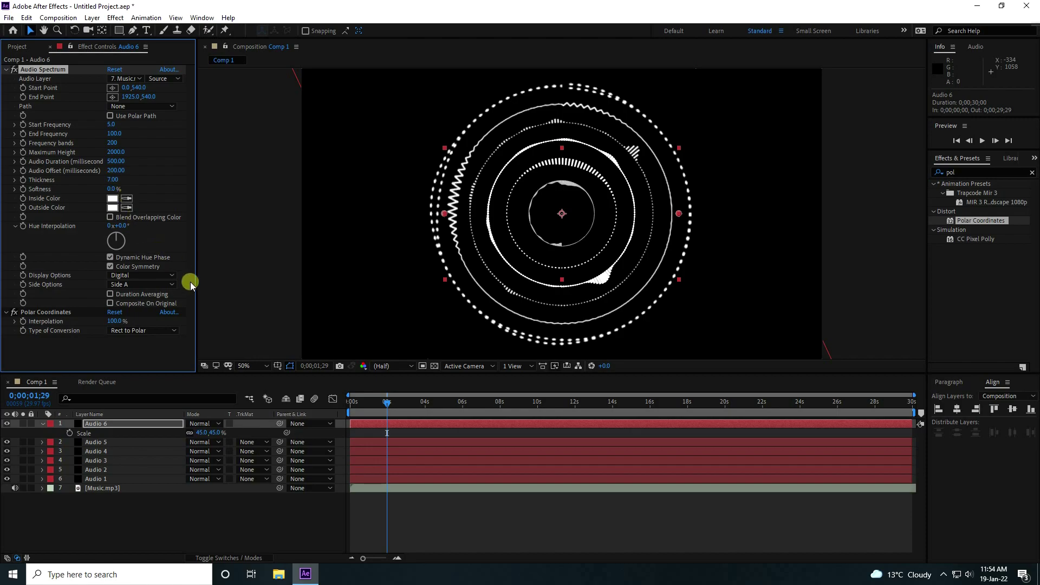
{"action": "key", "text": "Return"}
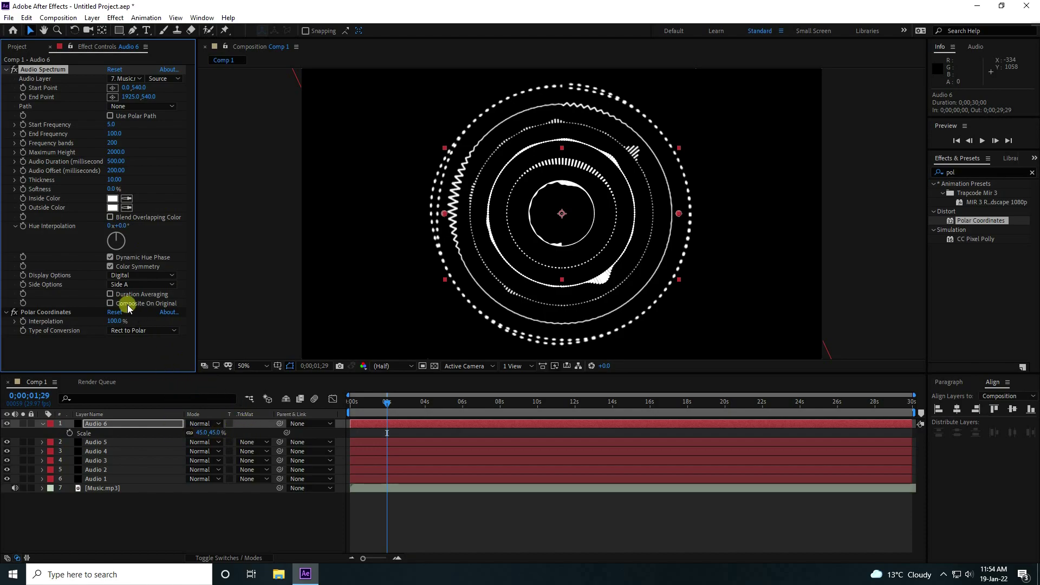
Set the Audio 6 ring's side option to Side A & B and preview all six rings from the start.
{"action": "left_click", "coordinate": [145, 284]}
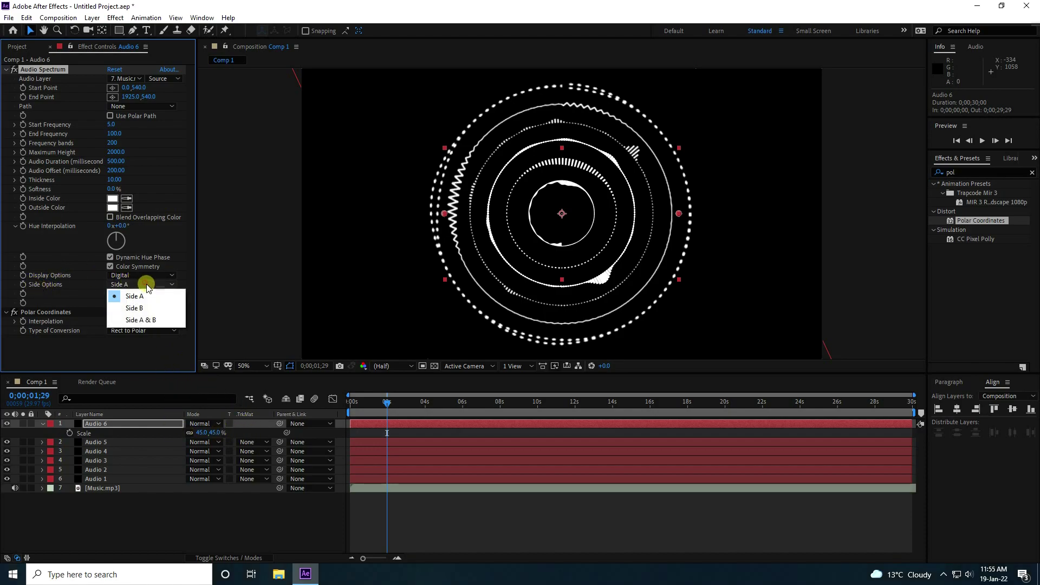
{"action": "left_click", "coordinate": [153, 320]}
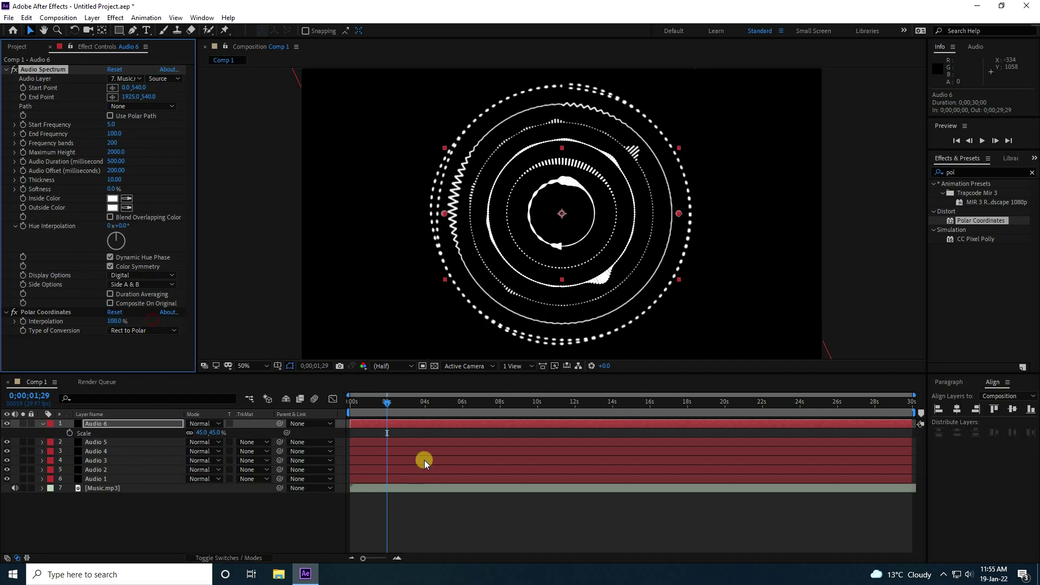
{"action": "left_click", "coordinate": [389, 402]}
{"action": "key", "text": "space"}
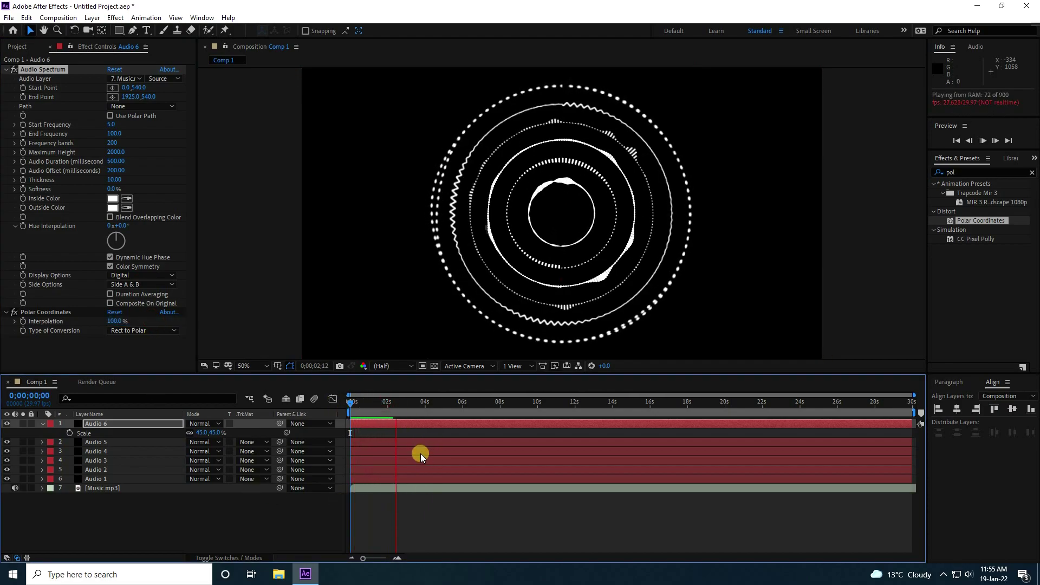
{"action": "key", "text": "space"}
Reduce the Audio 6 ring's maximum height to 1000 and preview the result from the start.
{"action": "left_click", "coordinate": [117, 153]}
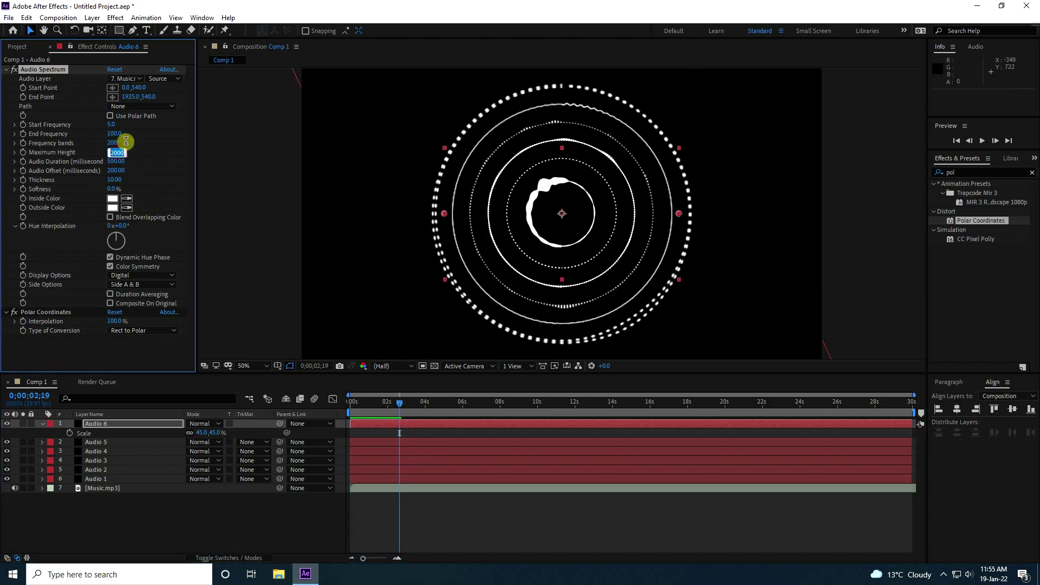
{"action": "key", "text": "Return"}
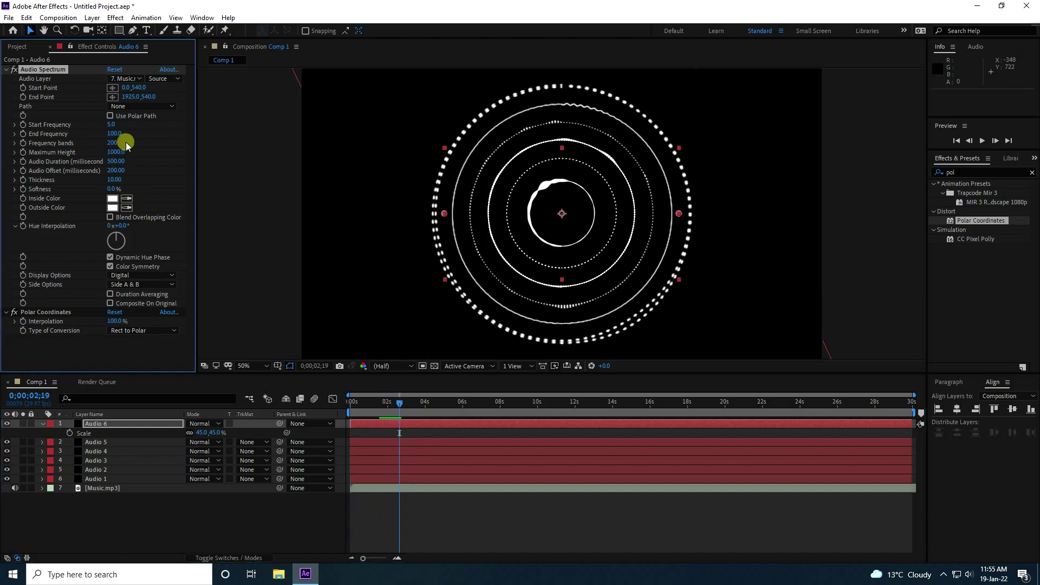
{"action": "key", "text": "space"}
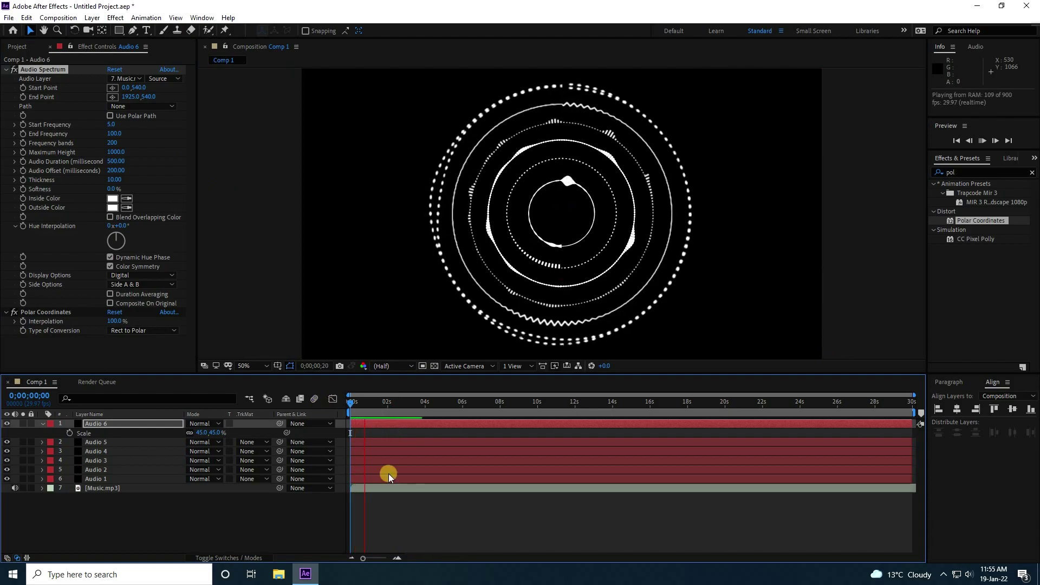
Rotate the Audio 6 ring to 54° and preview the rings from the start.
{"action": "key", "text": "space"}
{"action": "left_click", "coordinate": [103, 424]}
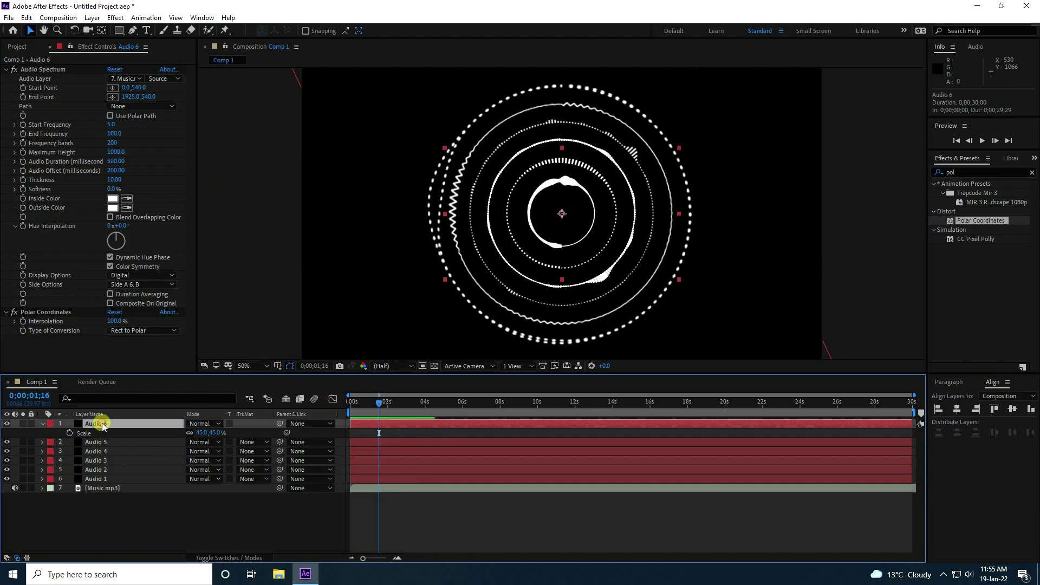
{"action": "key", "text": "r"}
{"action": "left_click", "coordinate": [209, 433]}
{"action": "type", "text": "0"}
{"action": "key", "text": "Return"}
{"action": "left_click_drag", "start_coordinate": [200, 433], "coordinate": [238, 433]}
{"action": "key", "text": "space"}
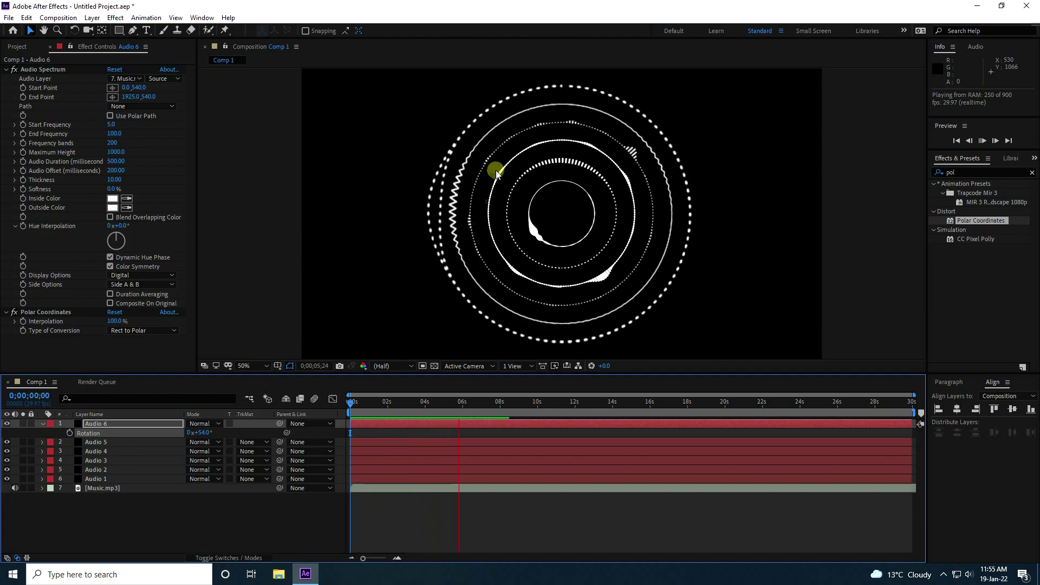
{"action": "key", "text": "space"}
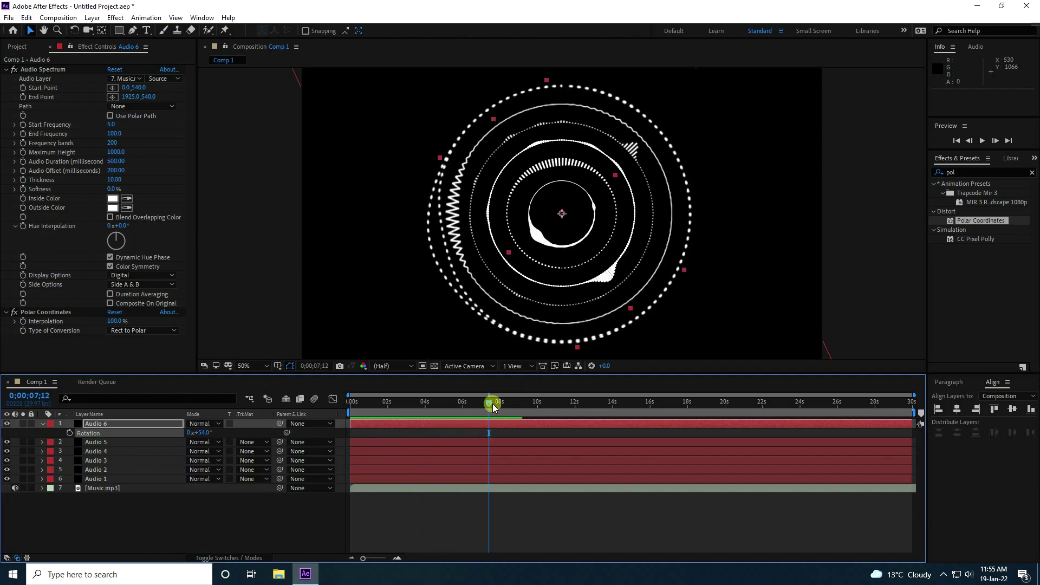
{"action": "left_click", "coordinate": [40, 424]}
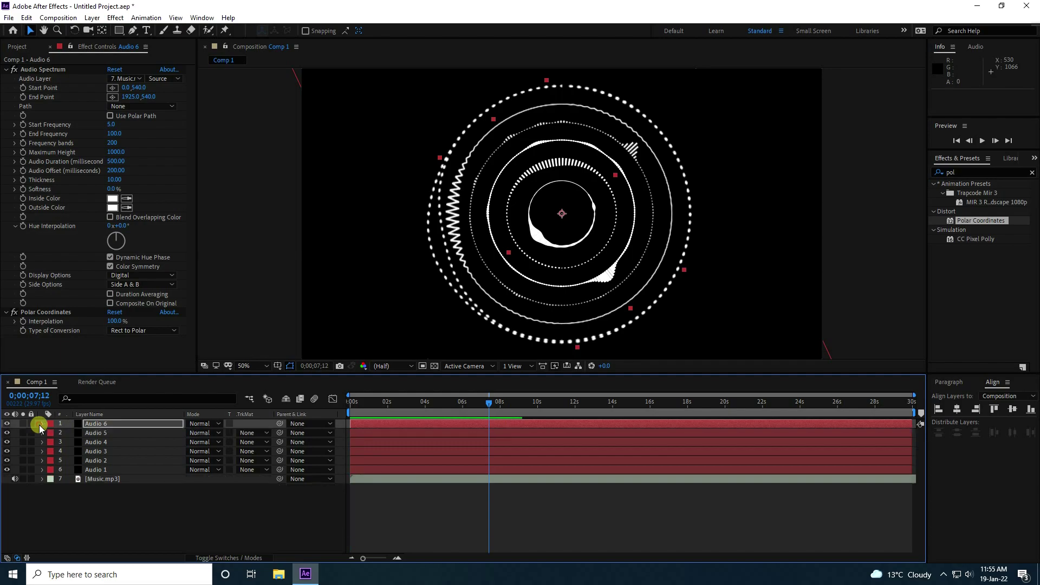
Add an adjustment layer above the rings and apply the 4-Color Gradient effect to it.
{"action": "right_click", "coordinate": [132, 514]}
{"action": "mouse_move", "coordinate": [170, 405]}
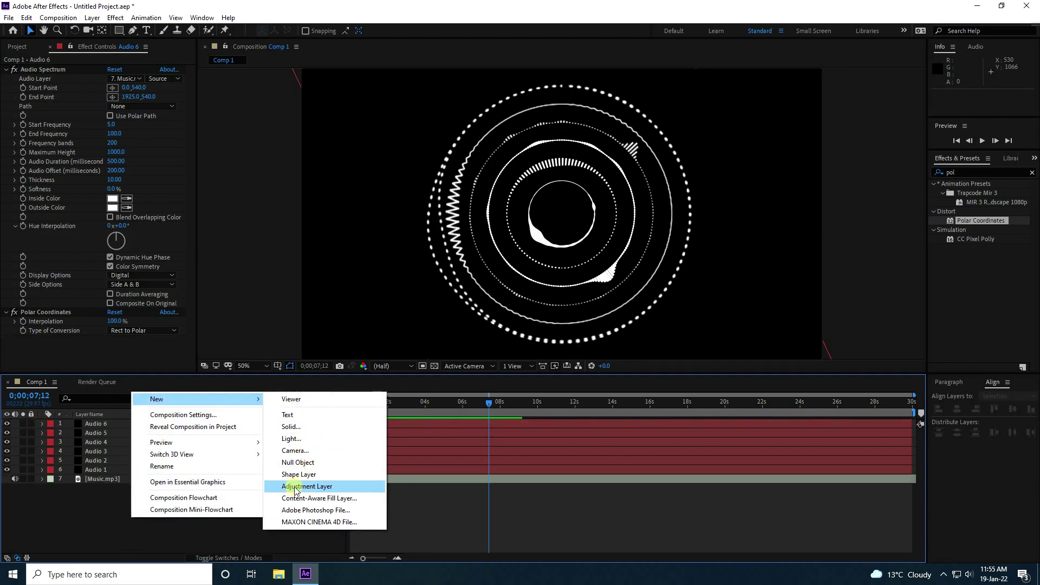
{"action": "left_click", "coordinate": [328, 487]}
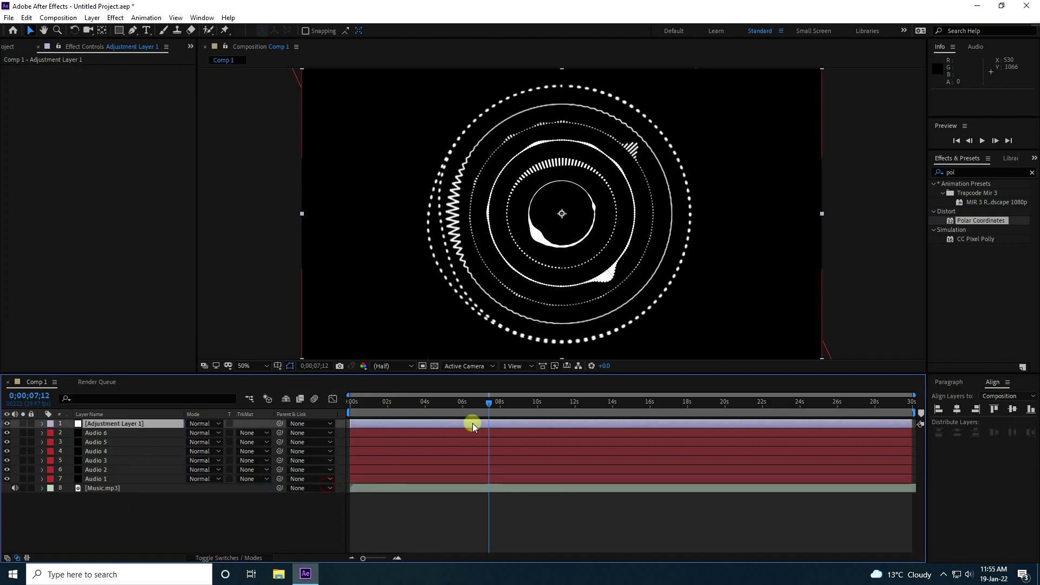
{"action": "left_click", "coordinate": [950, 172]}
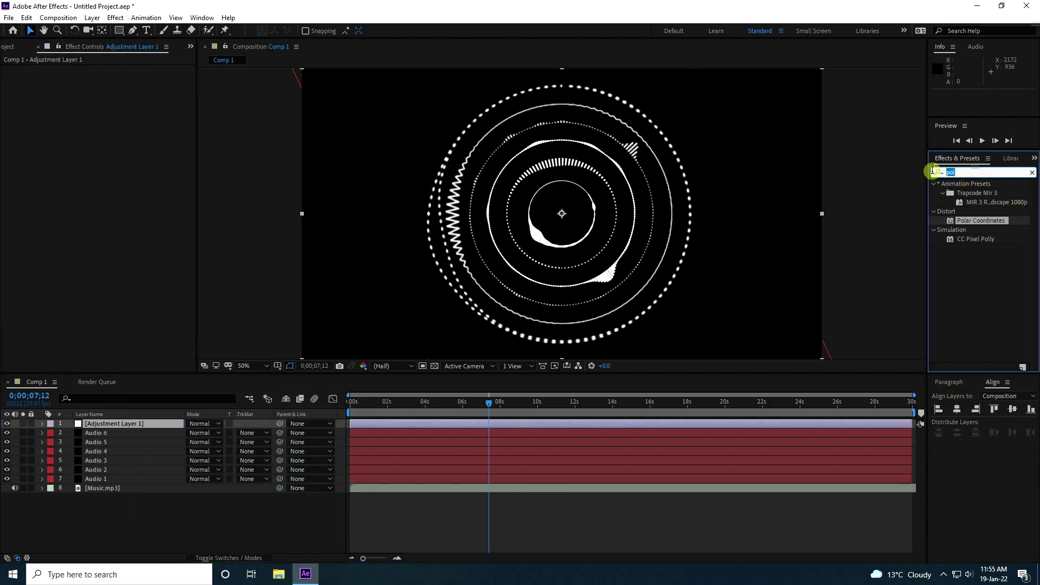
{"action": "type", "text": "4-"}
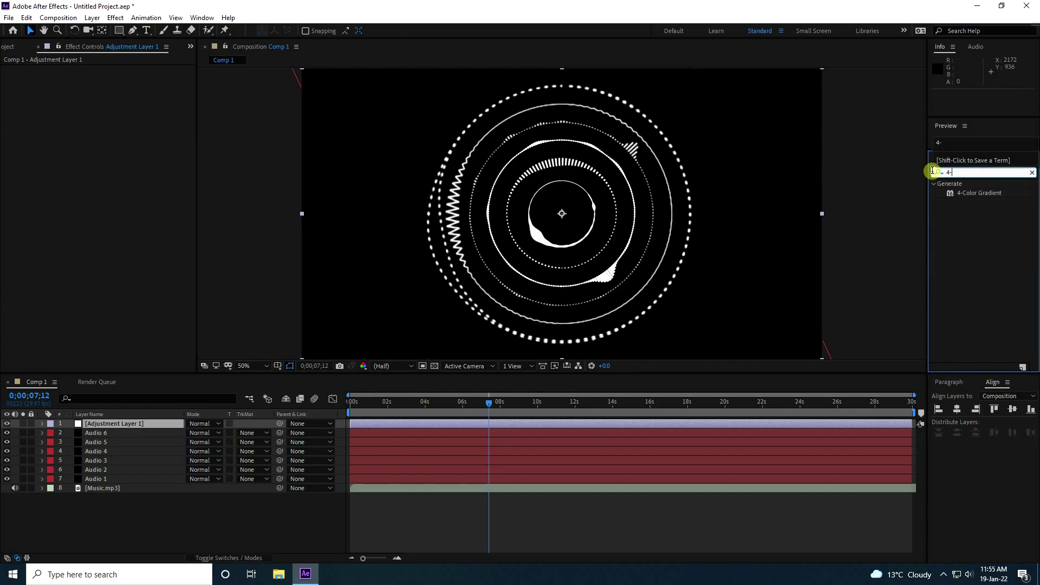
{"action": "left_click_drag", "start_coordinate": [980, 193], "coordinate": [144, 424]}
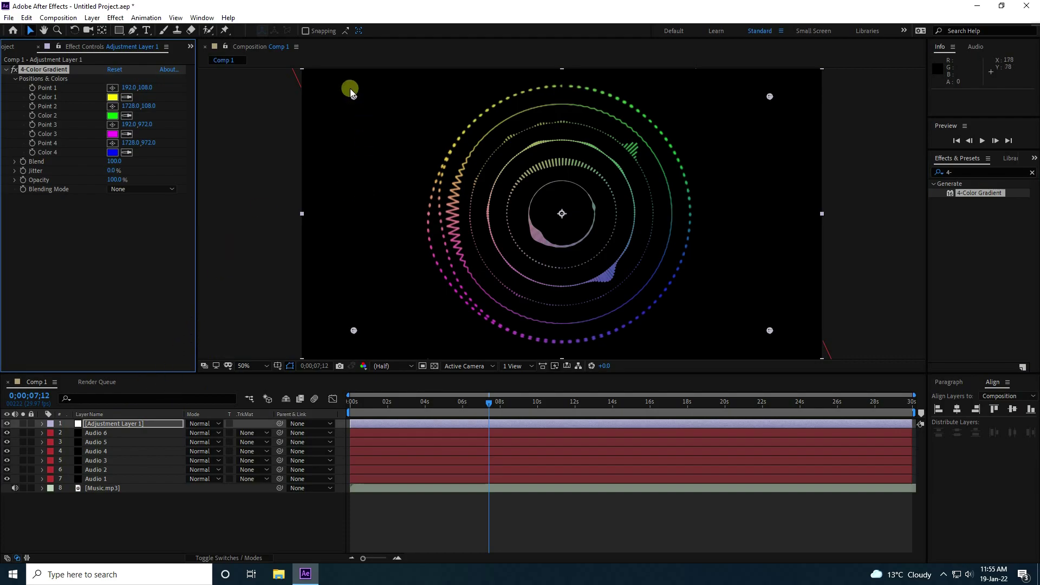
Move the four gradient points in around the rings, to about 528,188, 1436,194, 548,956 and 1322,966.
{"action": "left_click_drag", "start_coordinate": [354, 96], "coordinate": [403, 105]}
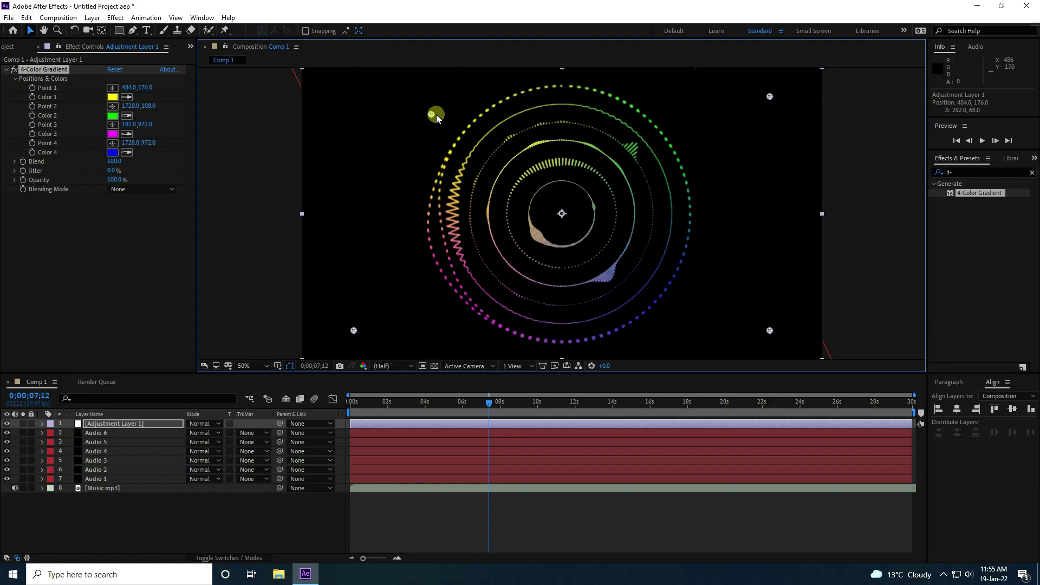
{"action": "left_click_drag", "start_coordinate": [355, 331], "coordinate": [443, 326]}
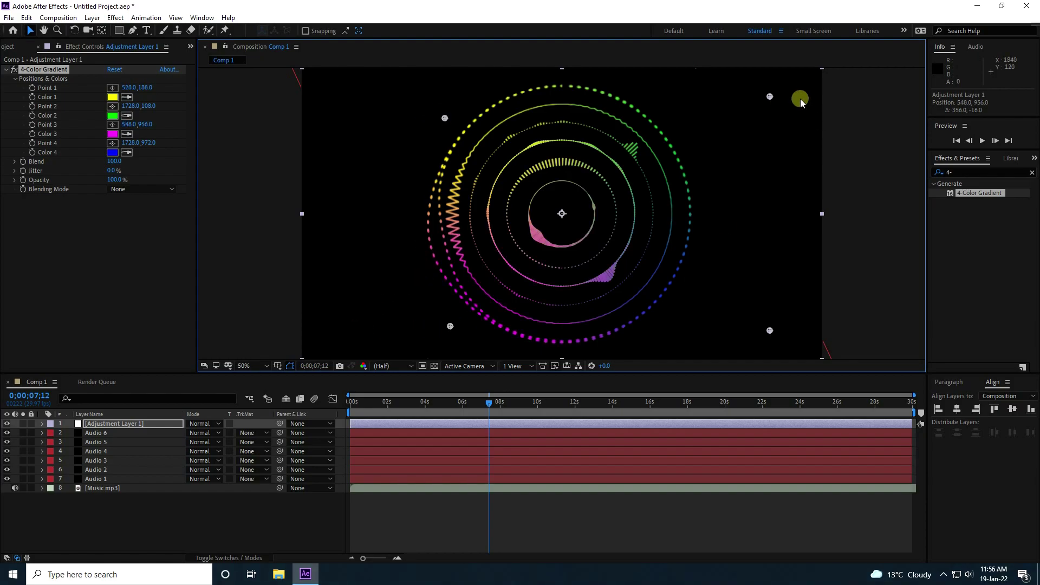
{"action": "left_click_drag", "start_coordinate": [769, 95], "coordinate": [703, 111]}
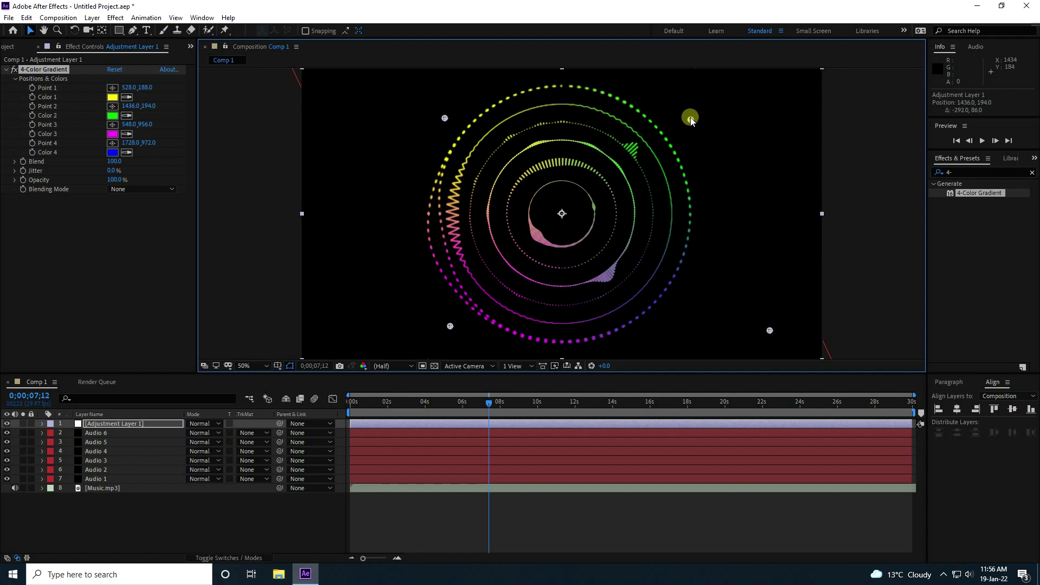
{"action": "left_click_drag", "start_coordinate": [767, 331], "coordinate": [665, 329]}
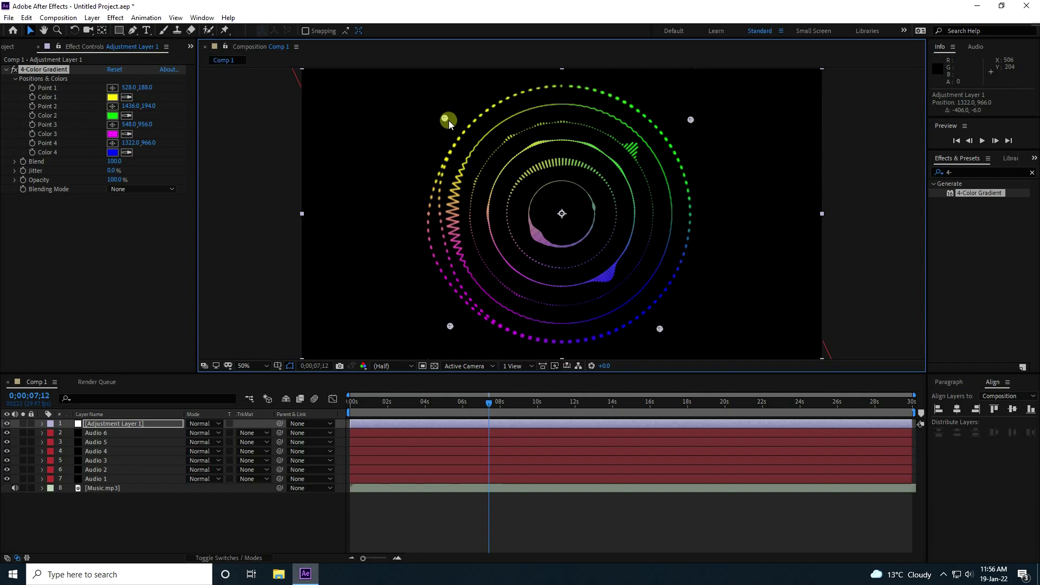
Set Color 1 of the 4-Color Gradient to magenta with a hue of 300°.
{"action": "left_click", "coordinate": [112, 97]}
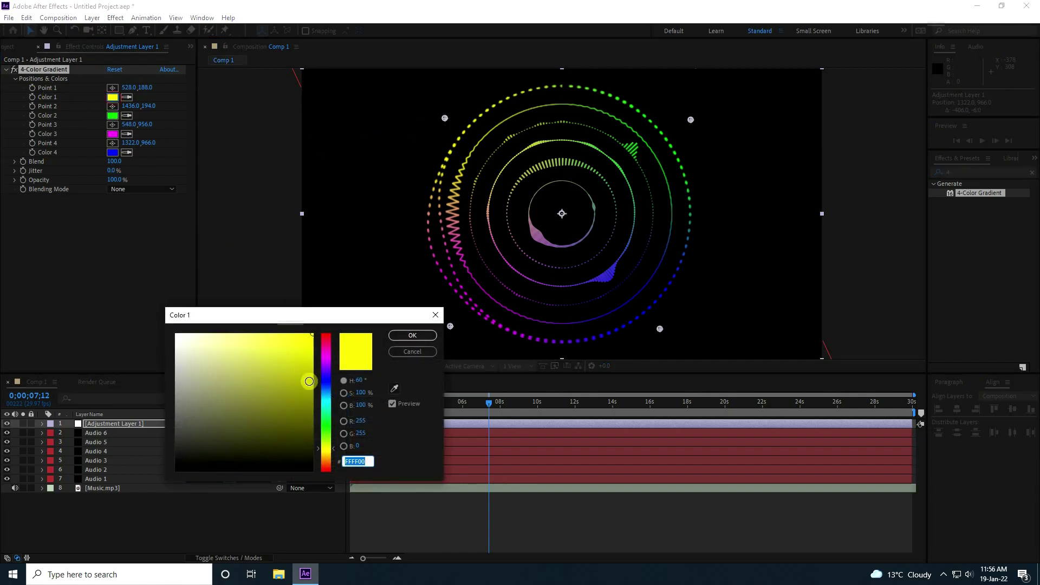
{"action": "left_click", "coordinate": [362, 382]}
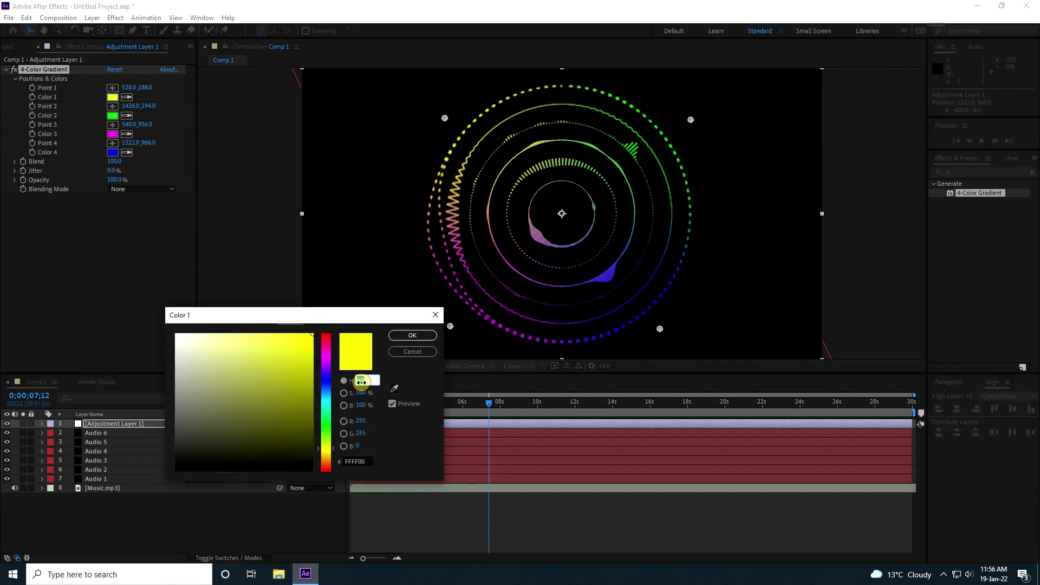
{"action": "type", "text": "300"}
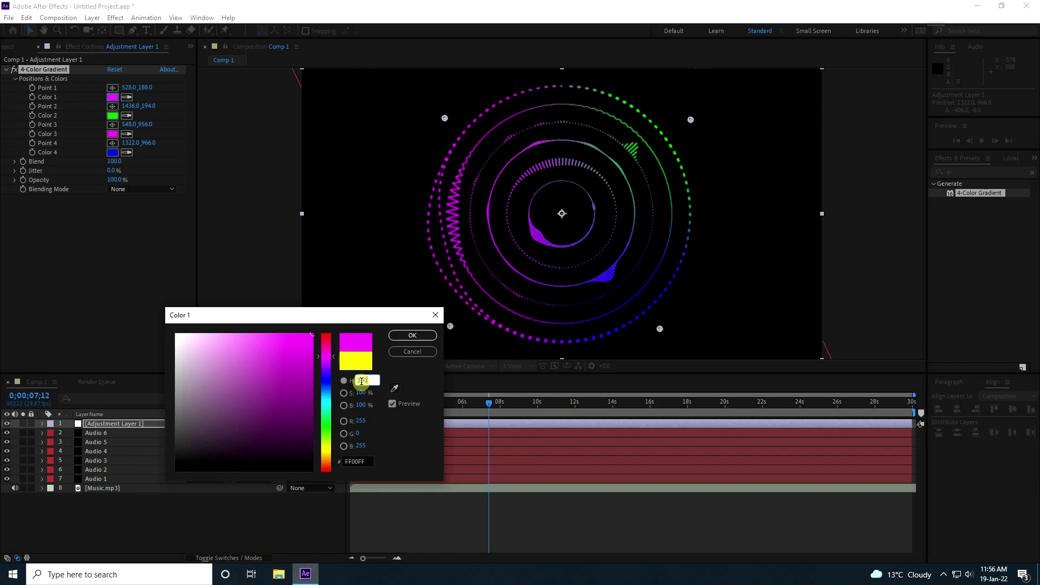
{"action": "left_click", "coordinate": [413, 336]}
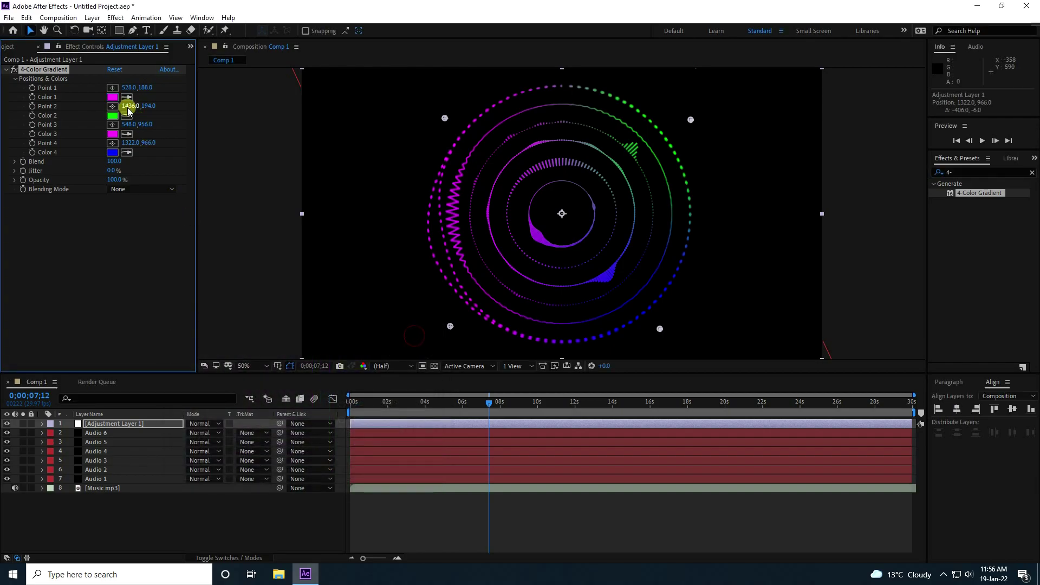
Set Color 2 of the gradient to cyan with a hue of 180° and preview the colored rings from the start.
{"action": "left_click", "coordinate": [112, 116]}
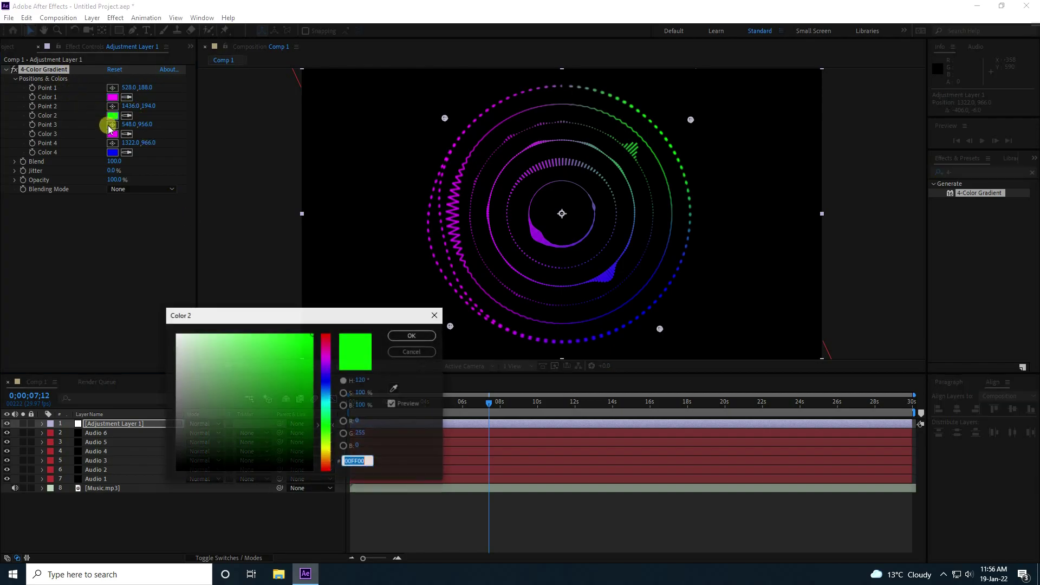
{"action": "left_click", "coordinate": [369, 378]}
{"action": "type", "text": "1"}
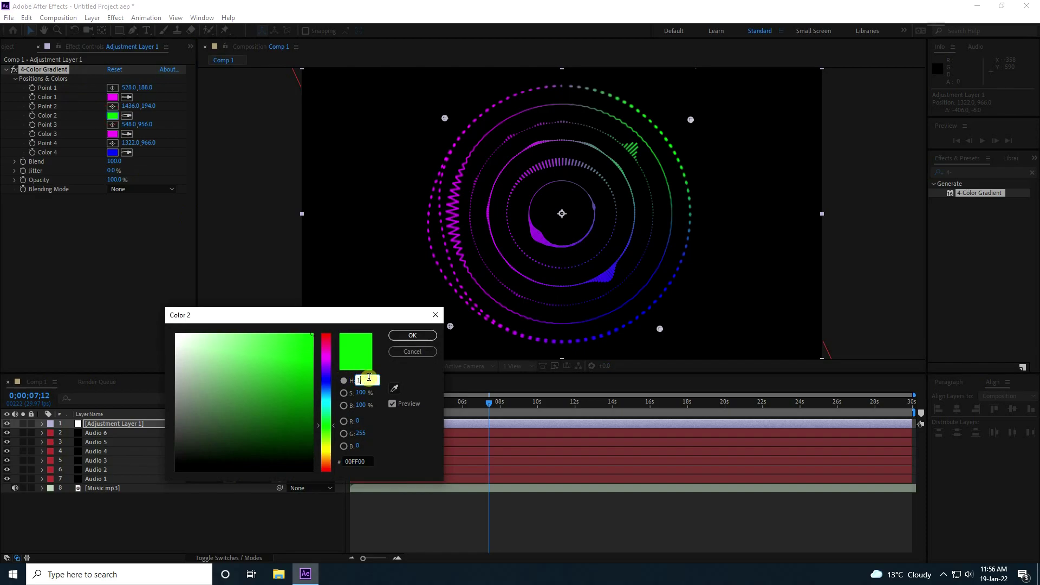
{"action": "type", "text": "80"}
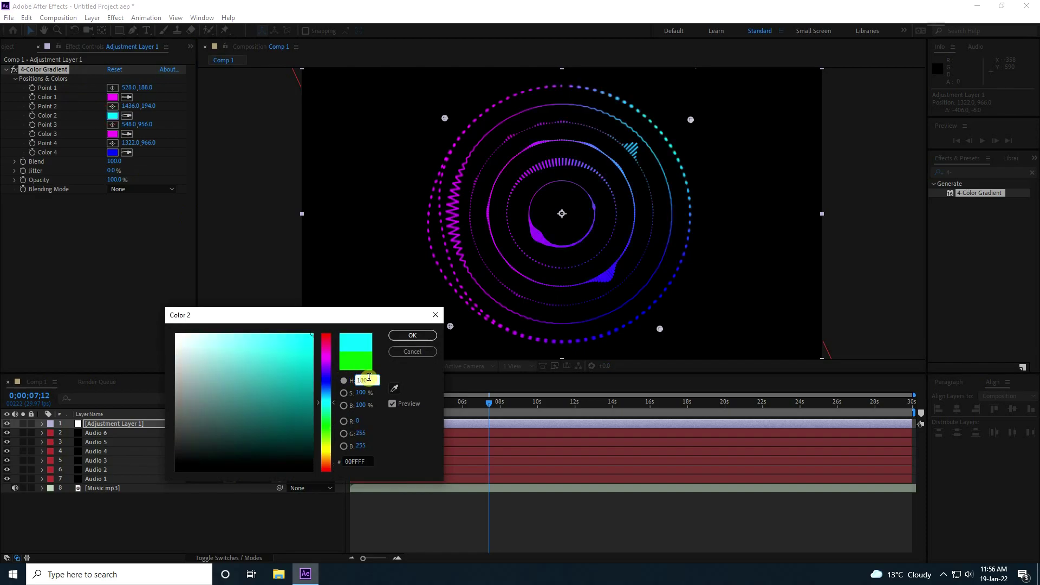
{"action": "left_click", "coordinate": [407, 335]}
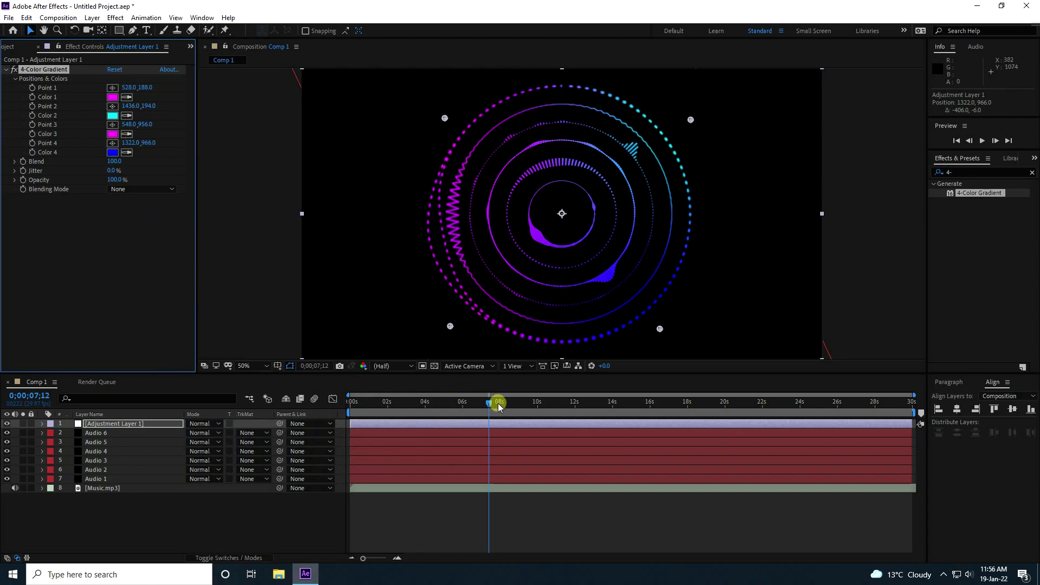
{"action": "left_click_drag", "start_coordinate": [483, 402], "coordinate": [267, 406]}
{"action": "left_click", "coordinate": [983, 141]}
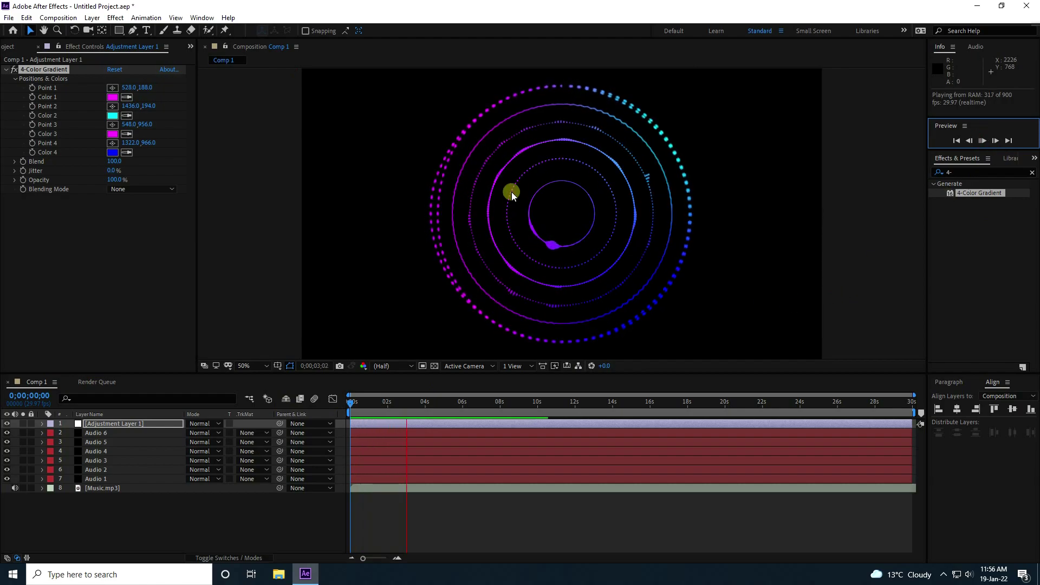
{"action": "left_click", "coordinate": [983, 140]}
Apply the Stylize Glow effect to the adjustment layer below the 4-Color Gradient and set its radius to 50.
{"action": "left_click", "coordinate": [978, 172]}
{"action": "type", "text": "glow"}
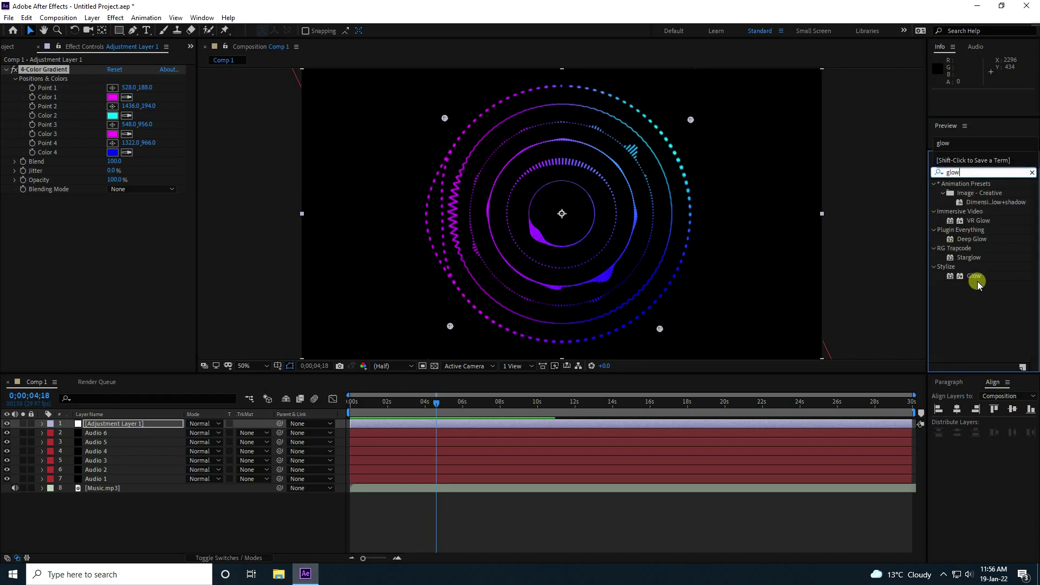
{"action": "left_click_drag", "start_coordinate": [973, 276], "coordinate": [75, 277]}
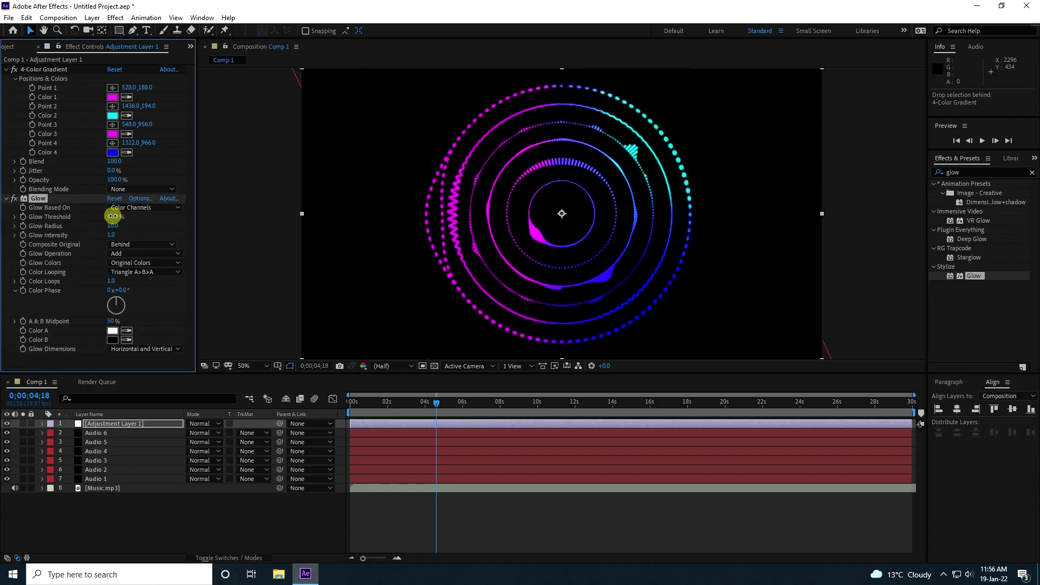
{"action": "left_click", "coordinate": [117, 217]}
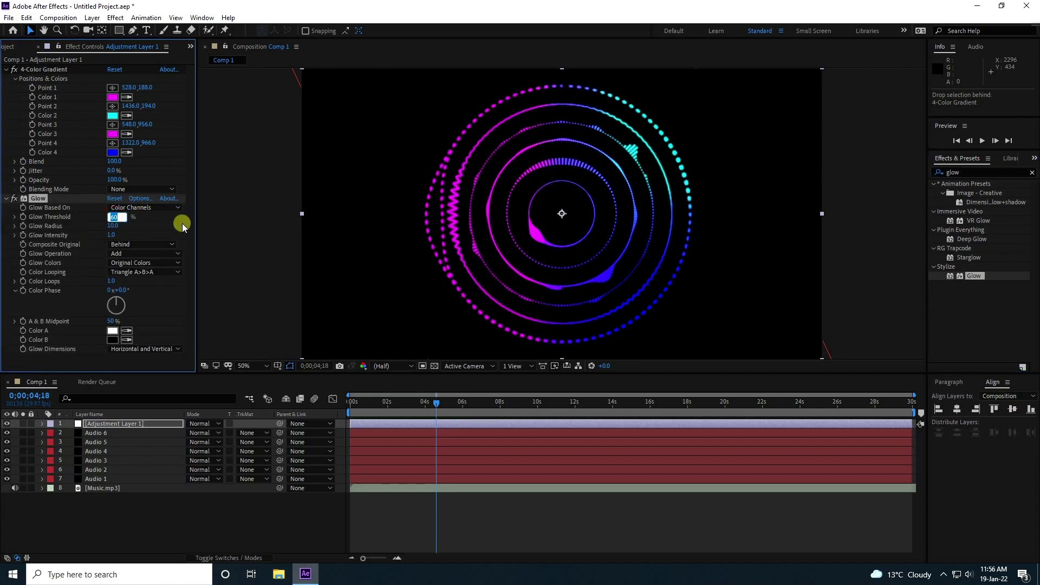
{"action": "key", "text": "Tab"}
{"action": "type", "text": "50"}
{"action": "key", "text": "Return"}
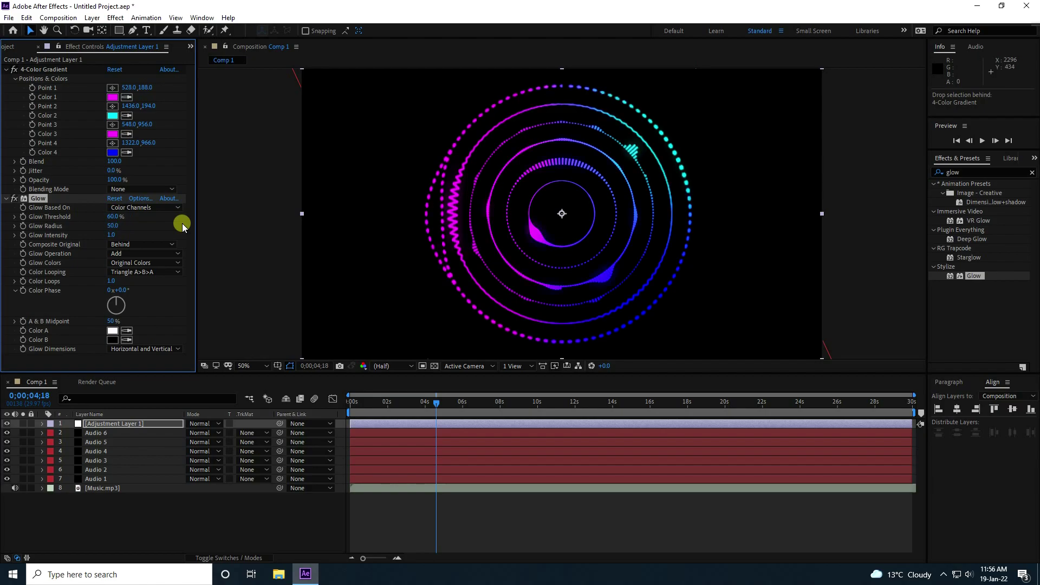
Duplicate the Glow effect, set the copy's threshold to 100% and radius to 100, and preview from the start.
{"action": "left_click", "coordinate": [7, 199]}
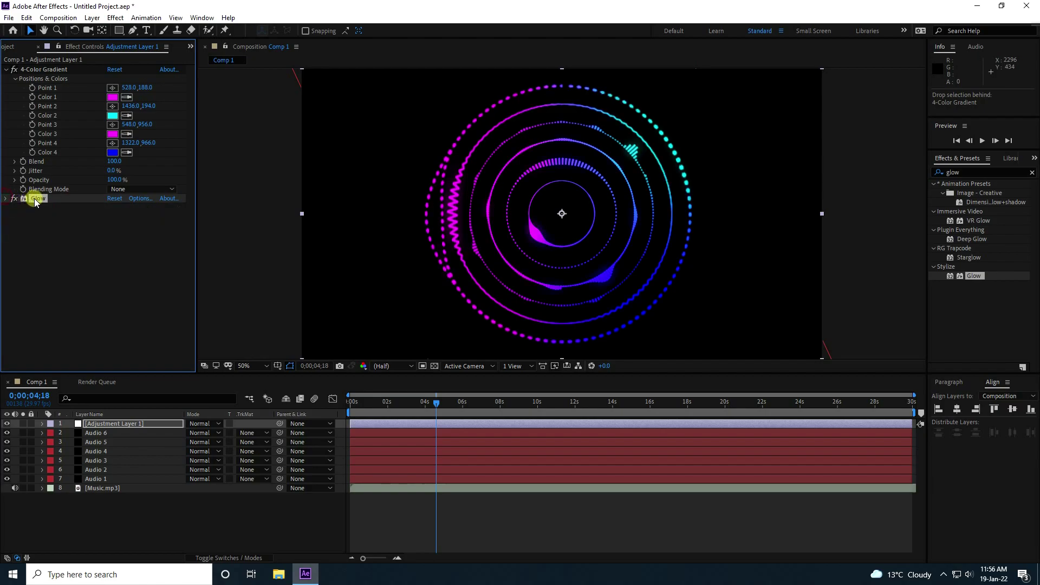
{"action": "key", "text": "ctrl+d"}
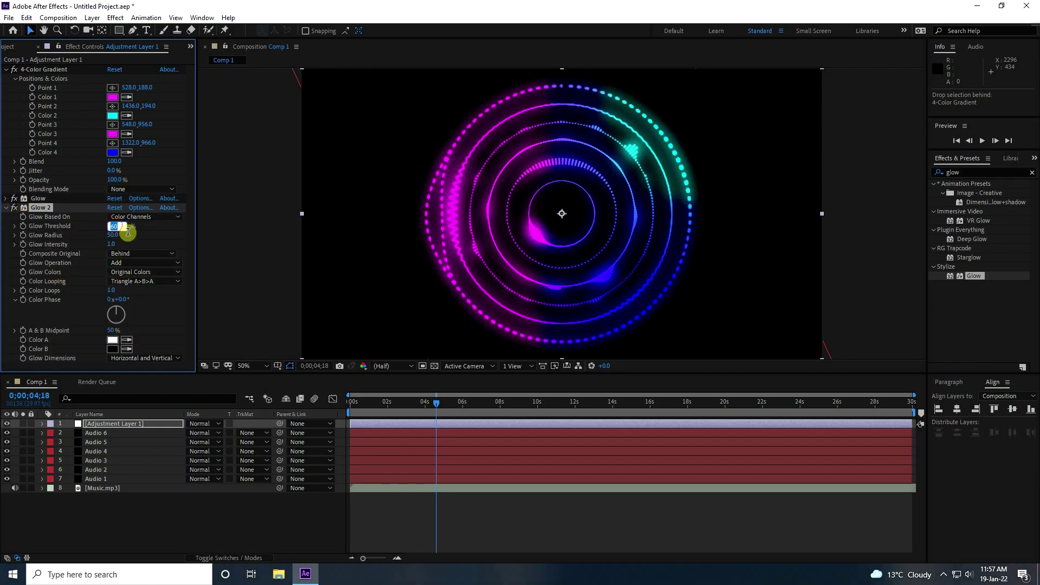
{"action": "key", "text": "Tab"}
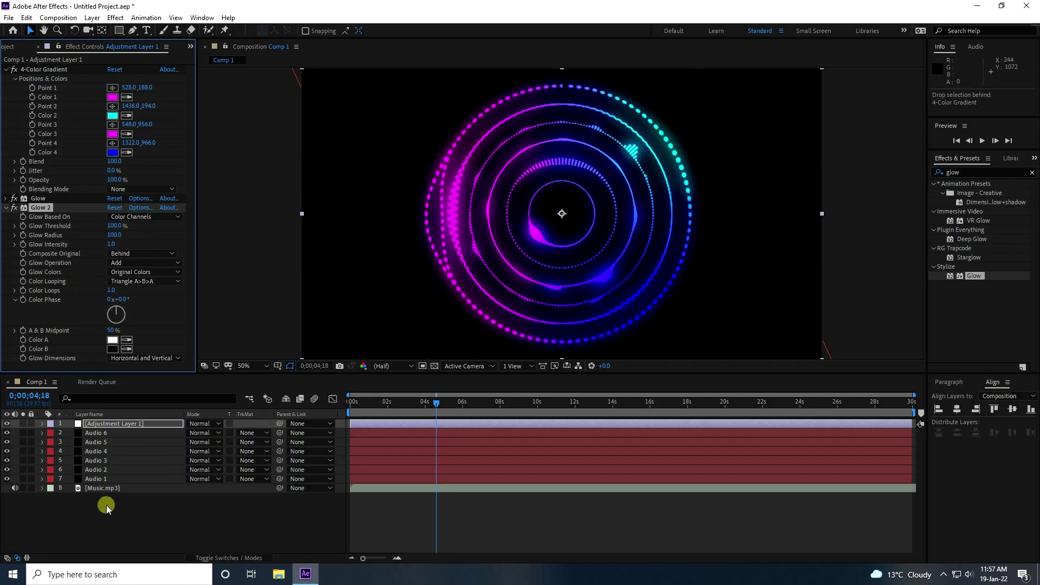
{"action": "left_click_drag", "start_coordinate": [436, 403], "coordinate": [341, 404]}
{"action": "left_click", "coordinate": [982, 141]}
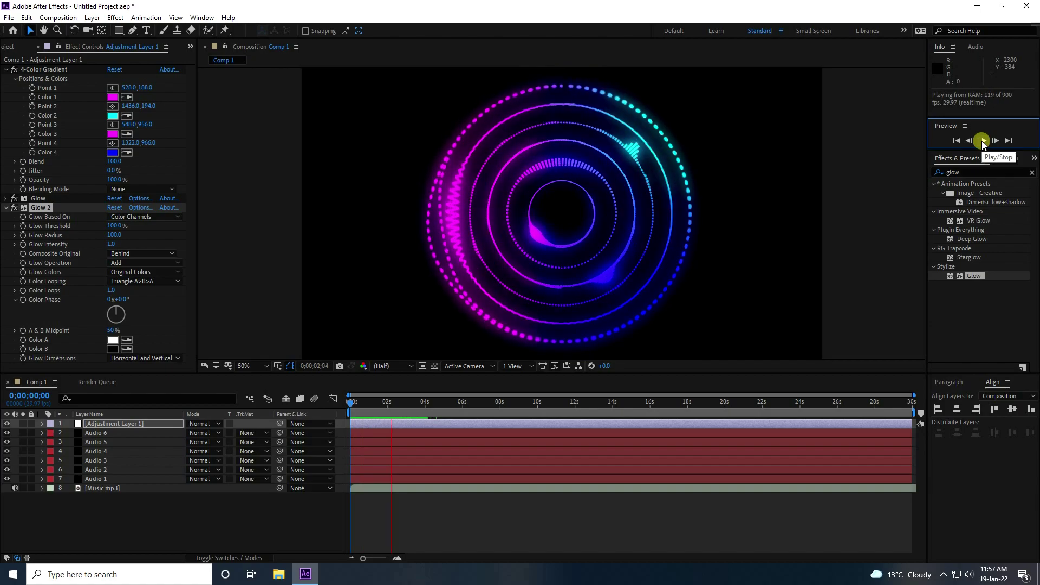
{"action": "left_click", "coordinate": [983, 141]}
{"action": "right_click", "coordinate": [139, 512]}
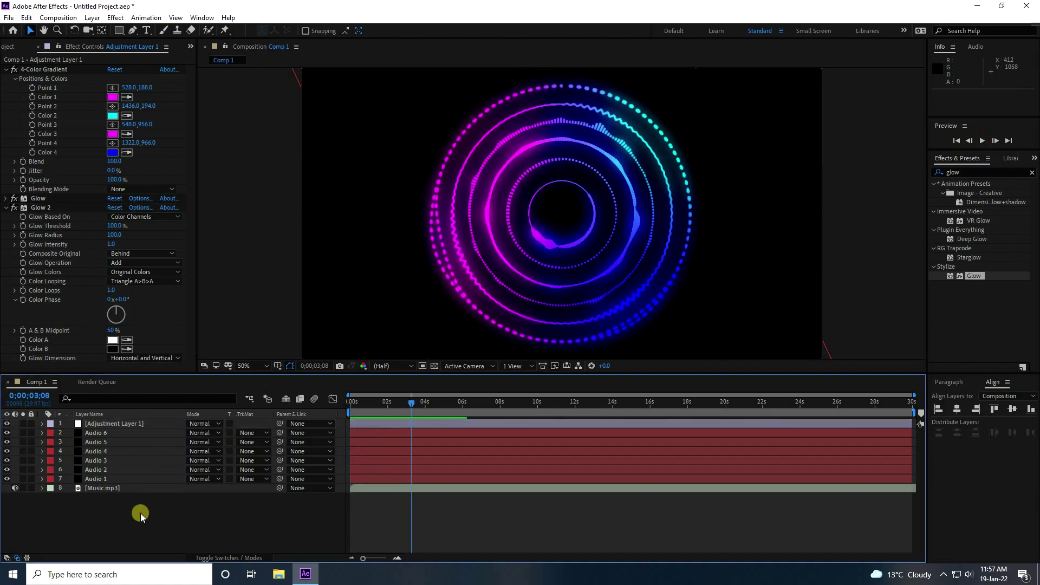
{"action": "mouse_move", "coordinate": [188, 398]}
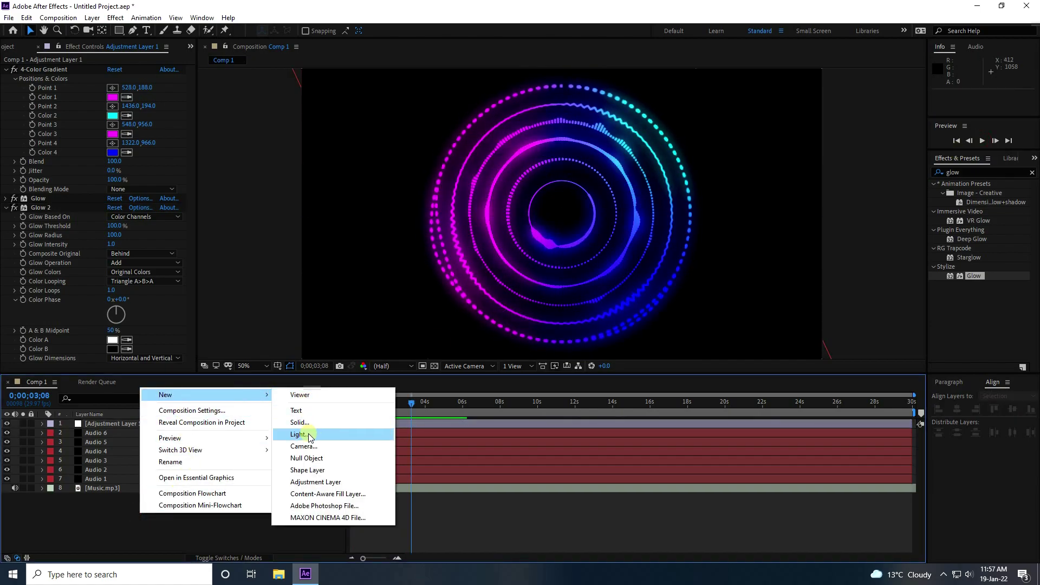
{"action": "left_click", "coordinate": [121, 495]}
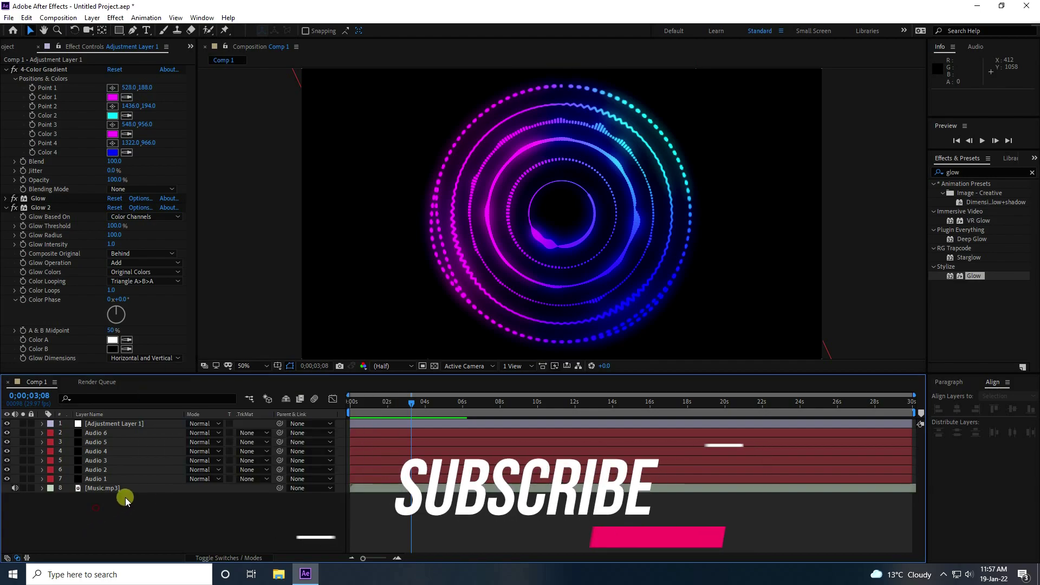
Set the blending mode of the Audio 6, Audio 5 and Audio 4 layers to Add.
{"action": "left_click", "coordinate": [111, 433]}
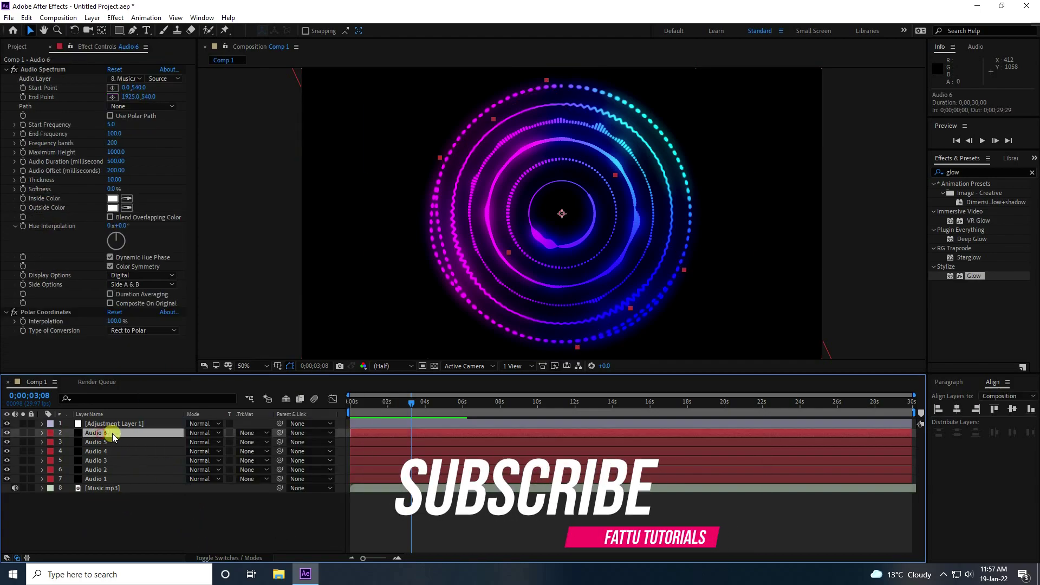
{"action": "left_click", "coordinate": [203, 433]}
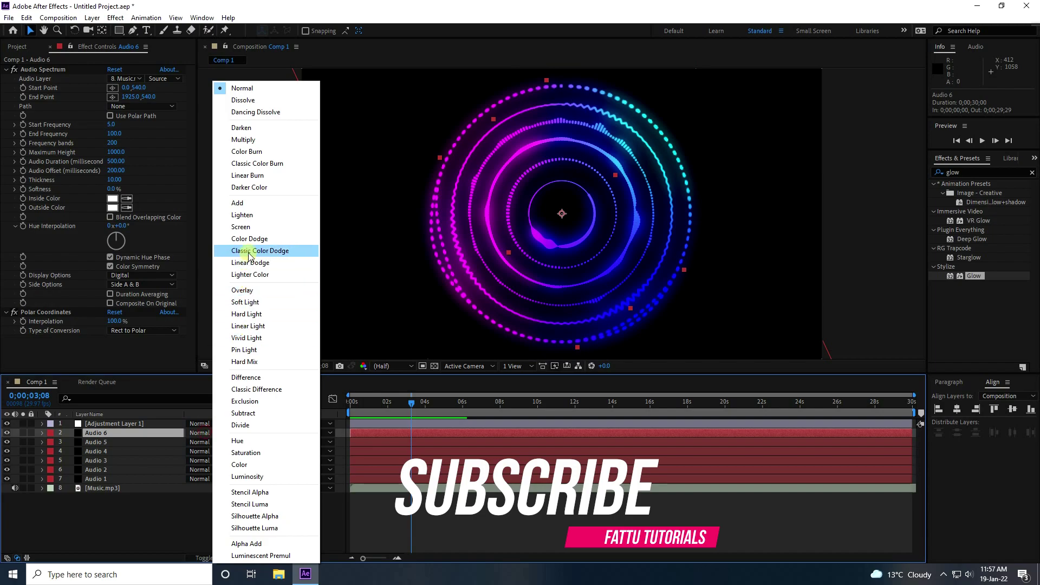
{"action": "left_click", "coordinate": [244, 208]}
{"action": "left_click", "coordinate": [201, 433]}
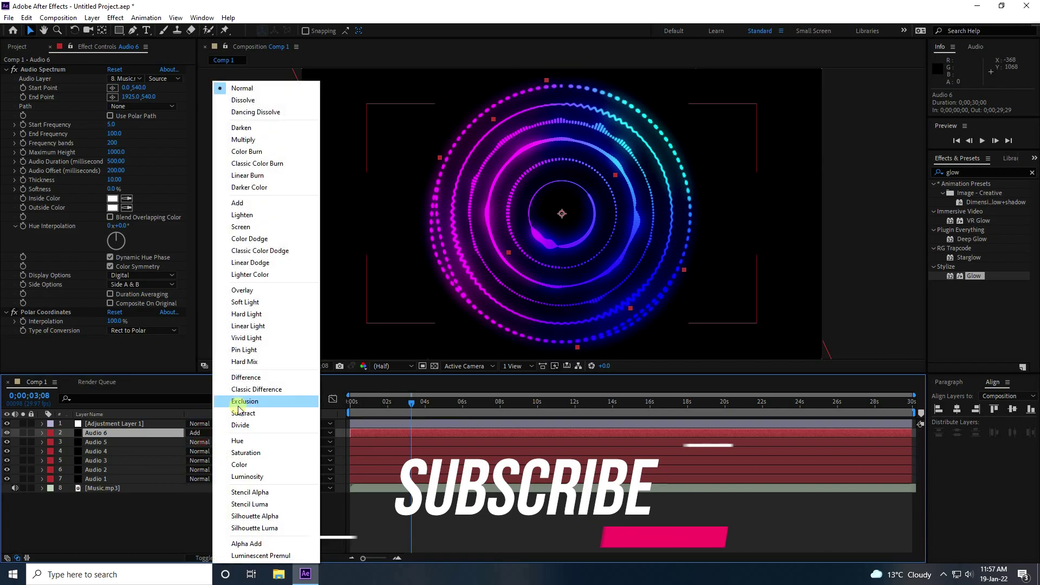
{"action": "left_click", "coordinate": [228, 205]}
{"action": "left_click", "coordinate": [200, 442]}
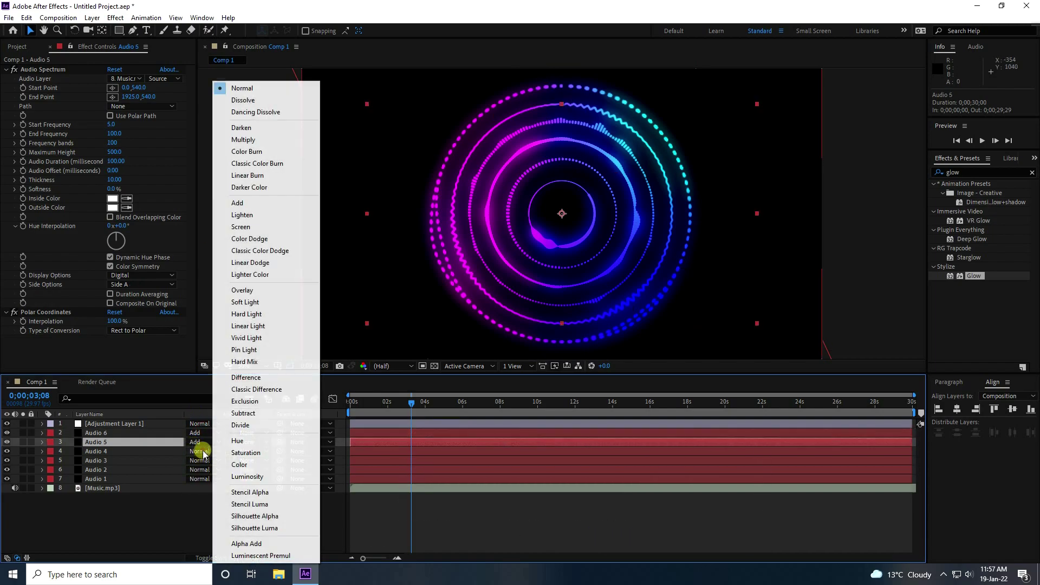
{"action": "left_click", "coordinate": [237, 202]}
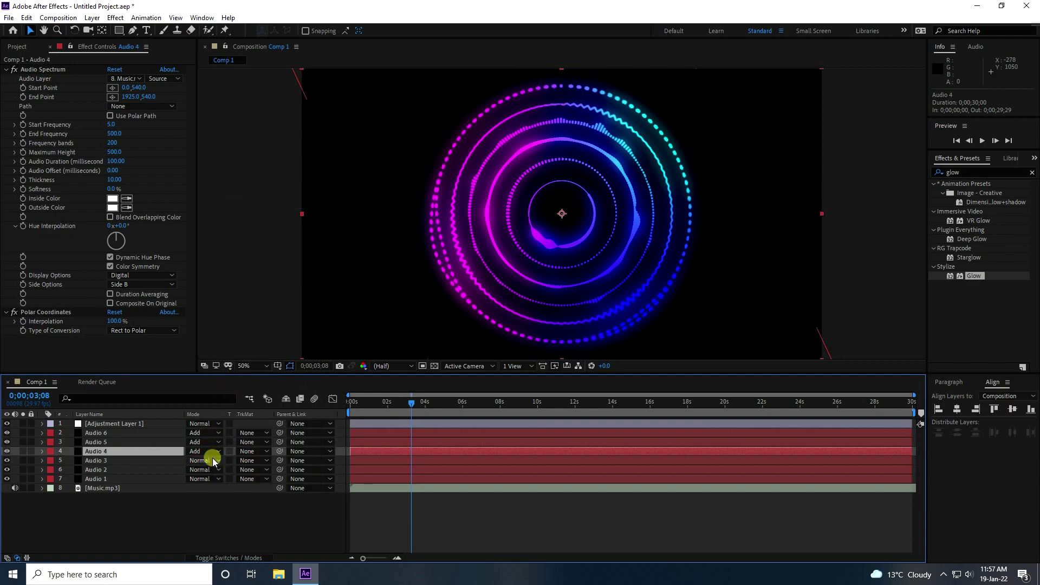
Set the blending mode of the Audio 3, Audio 2 and Audio 1 layers to Add.
{"action": "left_click", "coordinate": [211, 461]}
{"action": "left_click", "coordinate": [235, 203]}
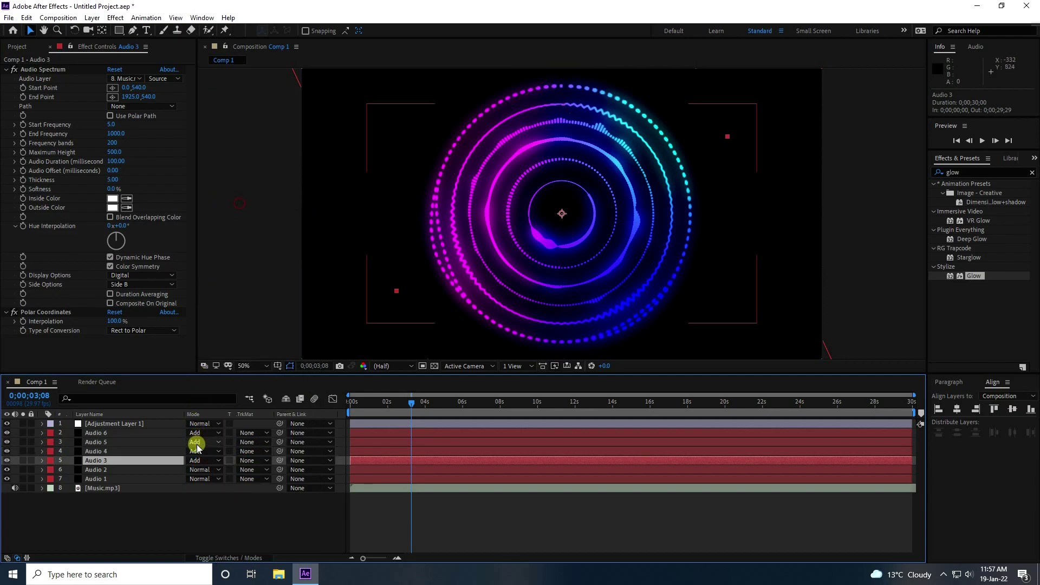
{"action": "left_click", "coordinate": [201, 469]}
{"action": "left_click", "coordinate": [236, 203]}
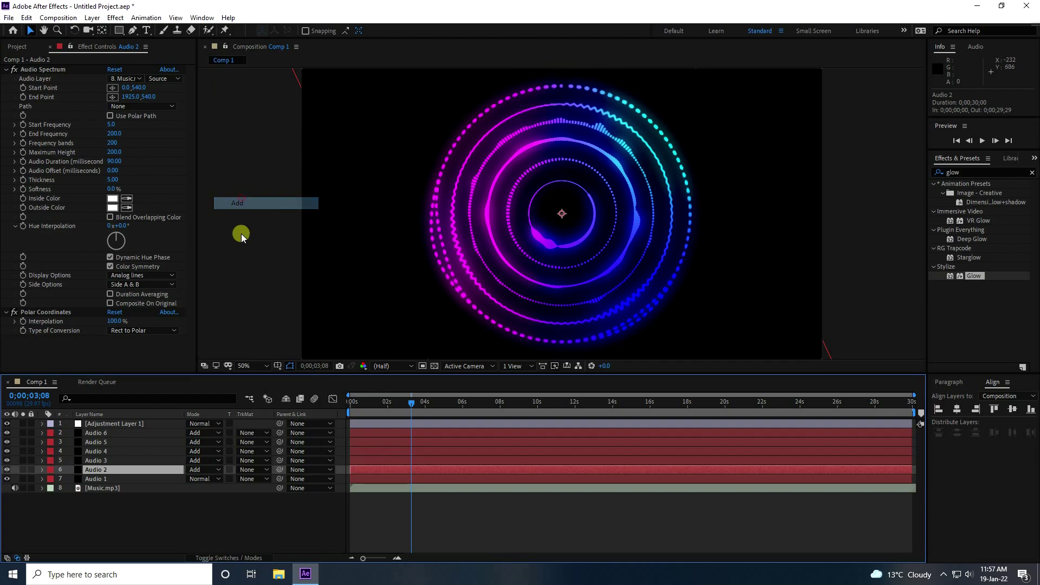
{"action": "left_click", "coordinate": [199, 479]}
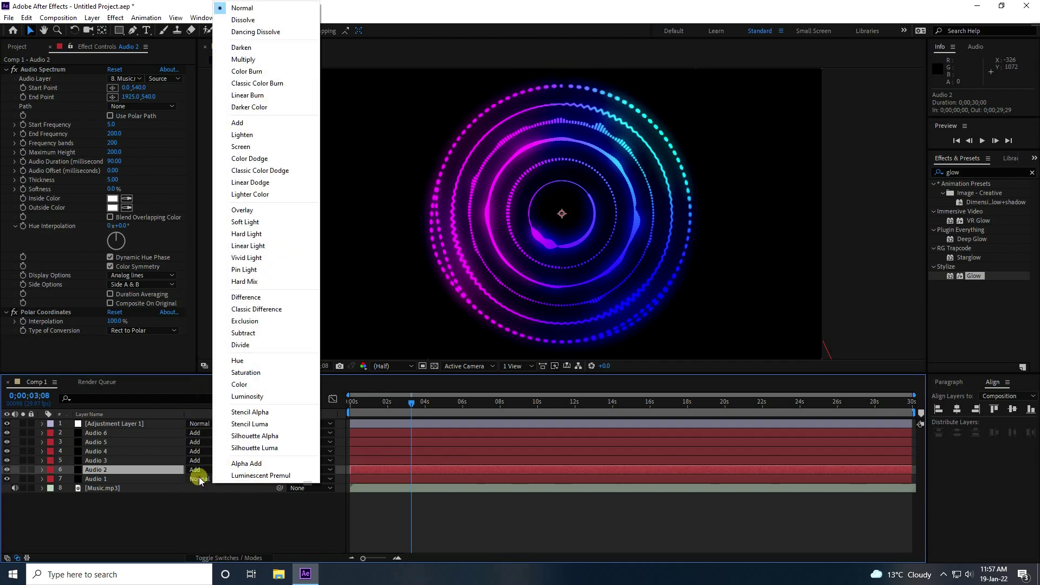
{"action": "left_click", "coordinate": [239, 124]}
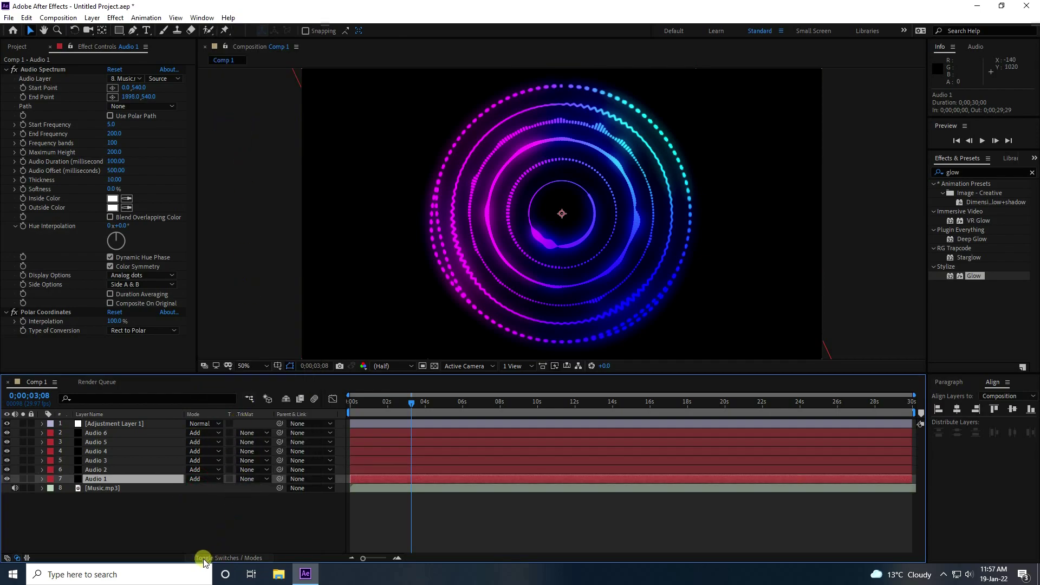
Make all six Audio layers 3D and add a two-node camera with the 35mm preset.
{"action": "left_click", "coordinate": [221, 558]}
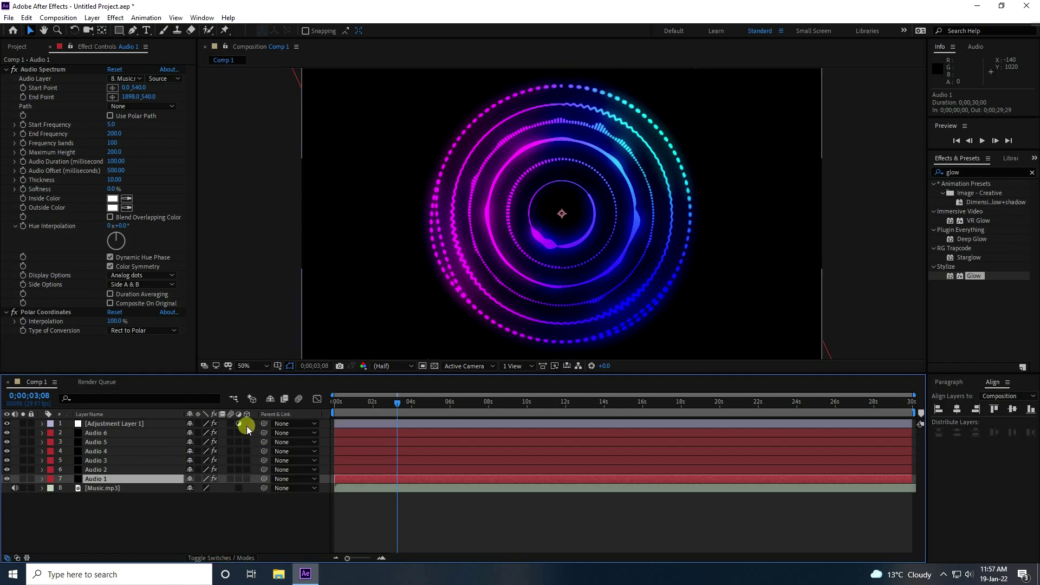
{"action": "left_click_drag", "start_coordinate": [246, 431], "coordinate": [248, 479]}
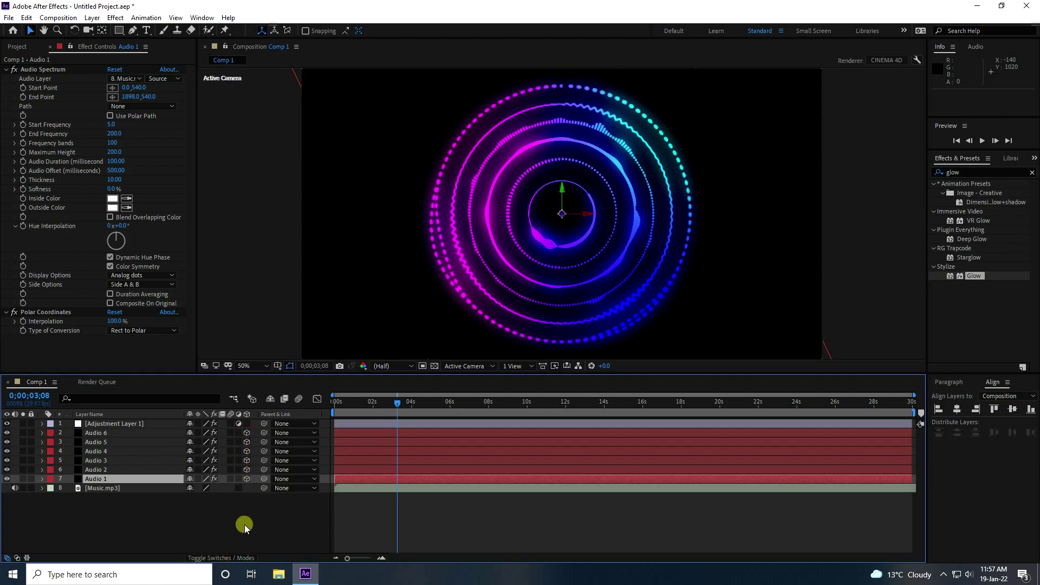
{"action": "right_click", "coordinate": [208, 524]}
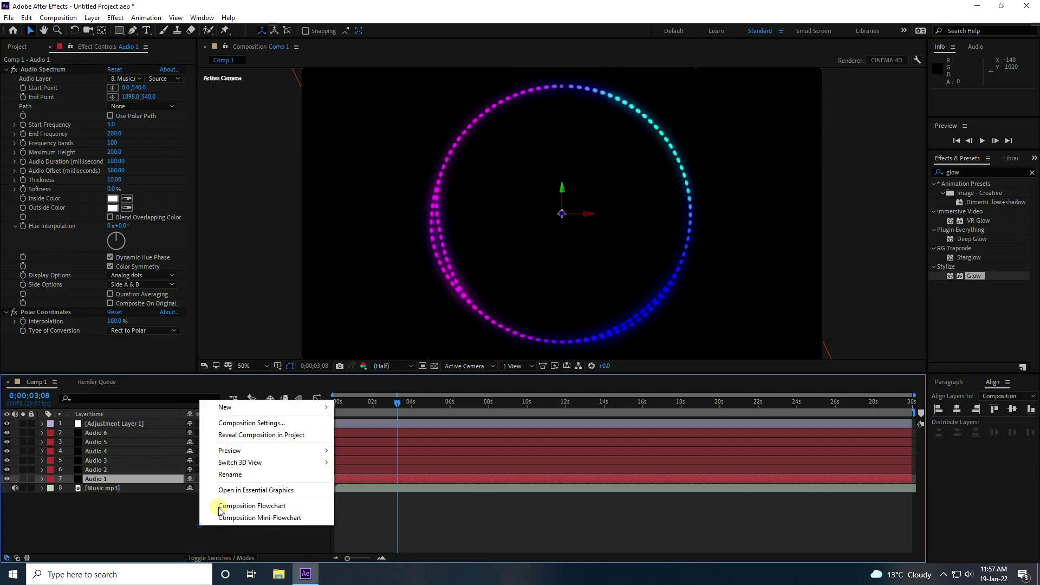
{"action": "mouse_move", "coordinate": [227, 407]}
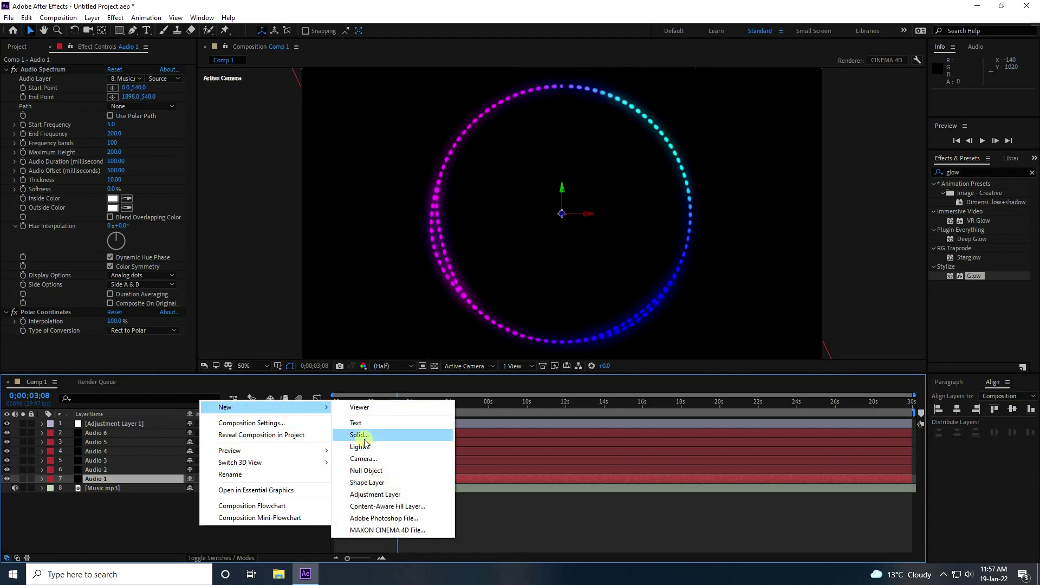
{"action": "left_click", "coordinate": [368, 460]}
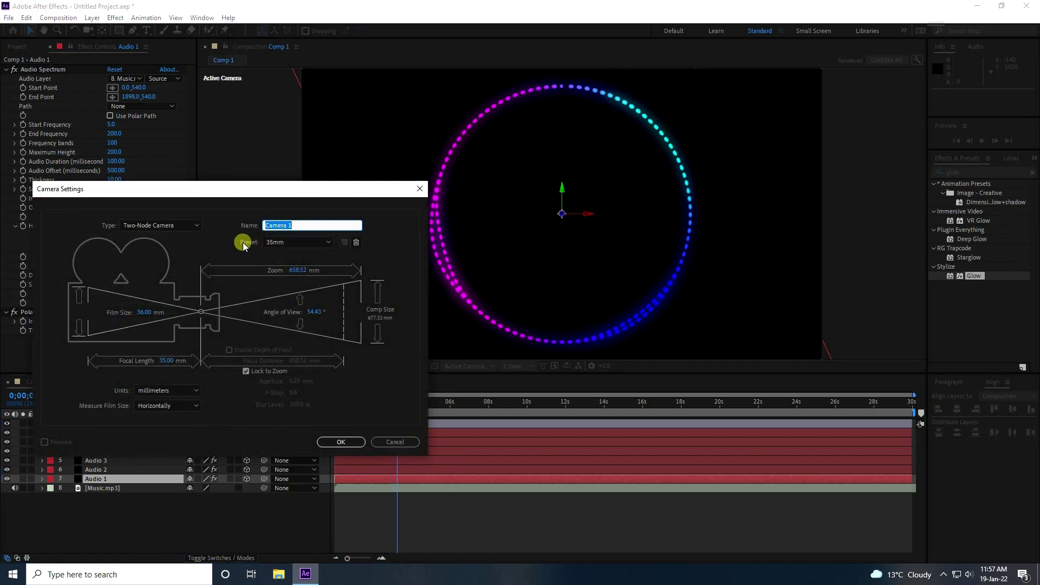
{"action": "left_click", "coordinate": [341, 443]}
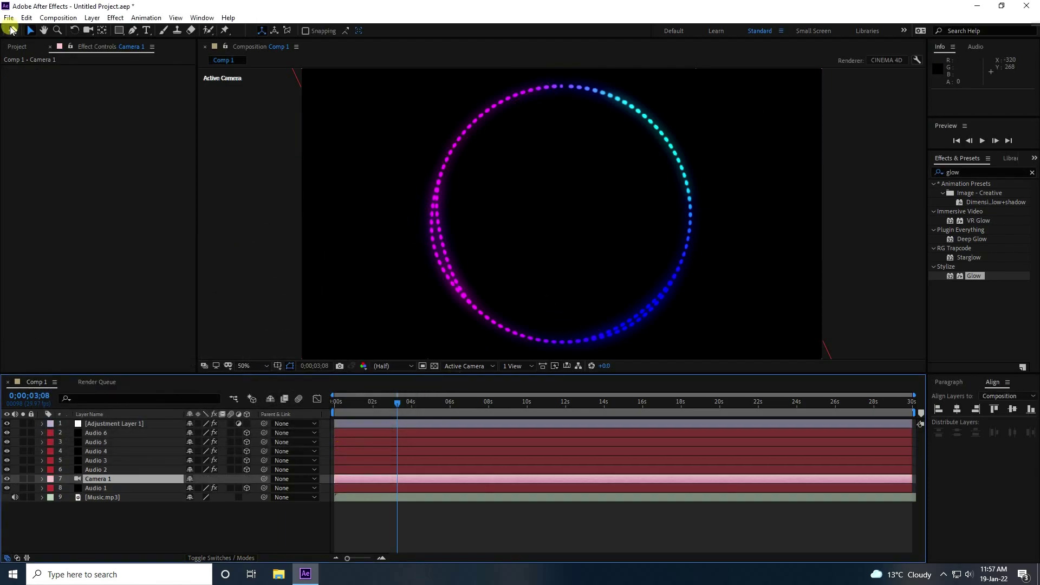
Orbit and pan the camera to a tilted view of the rings, at about X 1495, Y 1508, Z -1504.
{"action": "left_click_drag", "start_coordinate": [86, 31], "coordinate": [155, 41]}
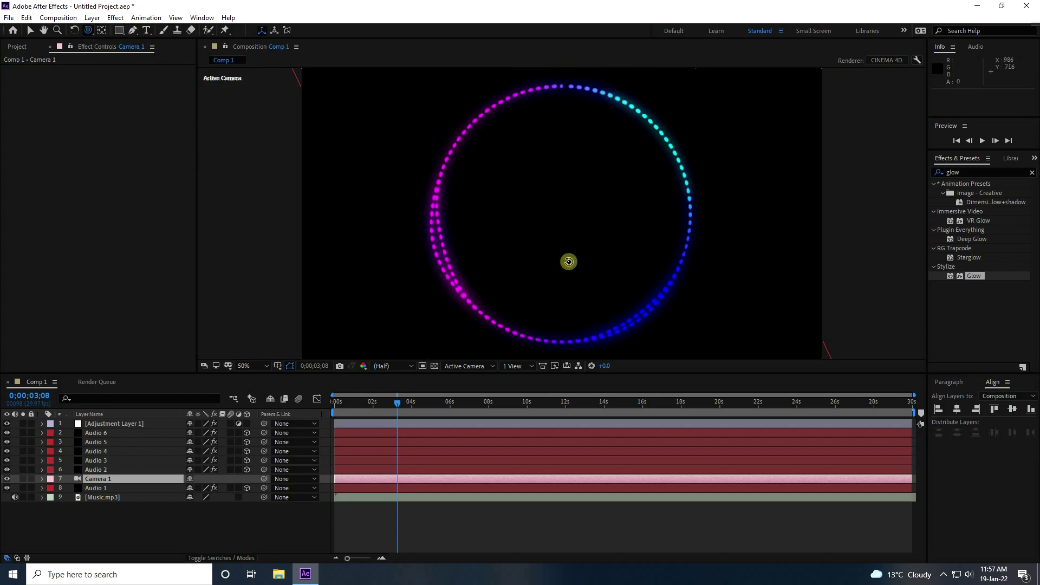
{"action": "left_click_drag", "start_coordinate": [569, 263], "coordinate": [548, 231]}
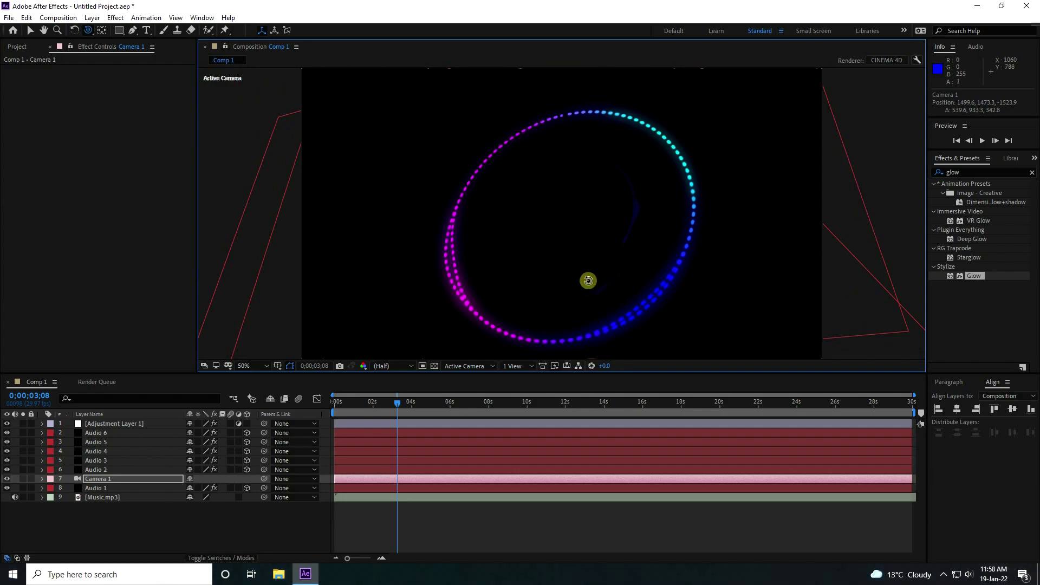
{"action": "left_click_drag", "start_coordinate": [588, 280], "coordinate": [587, 268]}
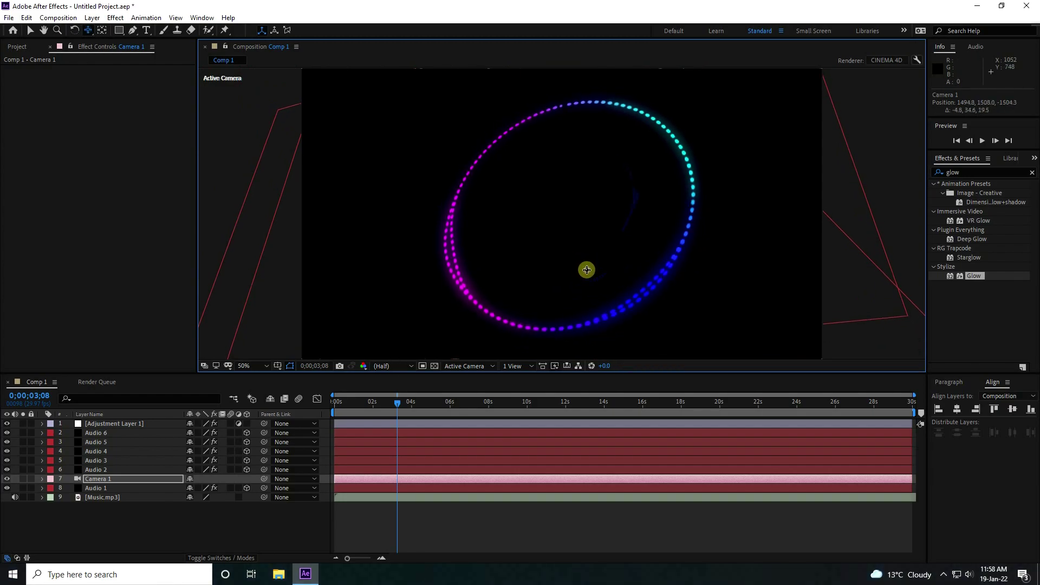
Move the Camera 1 layer above the adjustment layer, to the top of the layer stack.
{"action": "left_click", "coordinate": [98, 519]}
{"action": "left_click_drag", "start_coordinate": [95, 479], "coordinate": [105, 421]}
{"action": "left_click", "coordinate": [106, 523]}
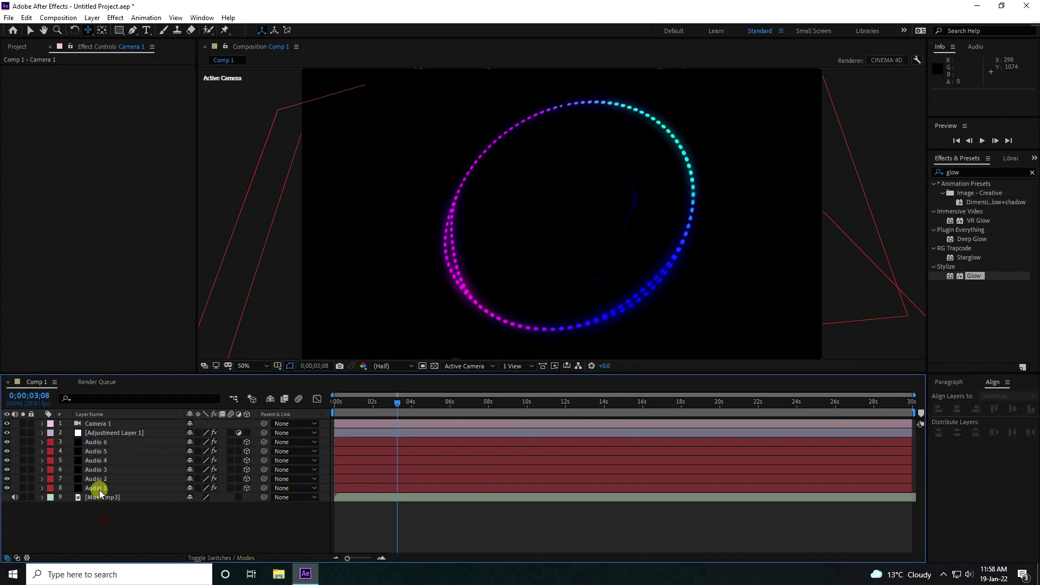
Reveal the position of the Audio 2 layer and set its Z value to -50.
{"action": "left_click", "coordinate": [96, 489]}
{"action": "left_click", "coordinate": [101, 479]}
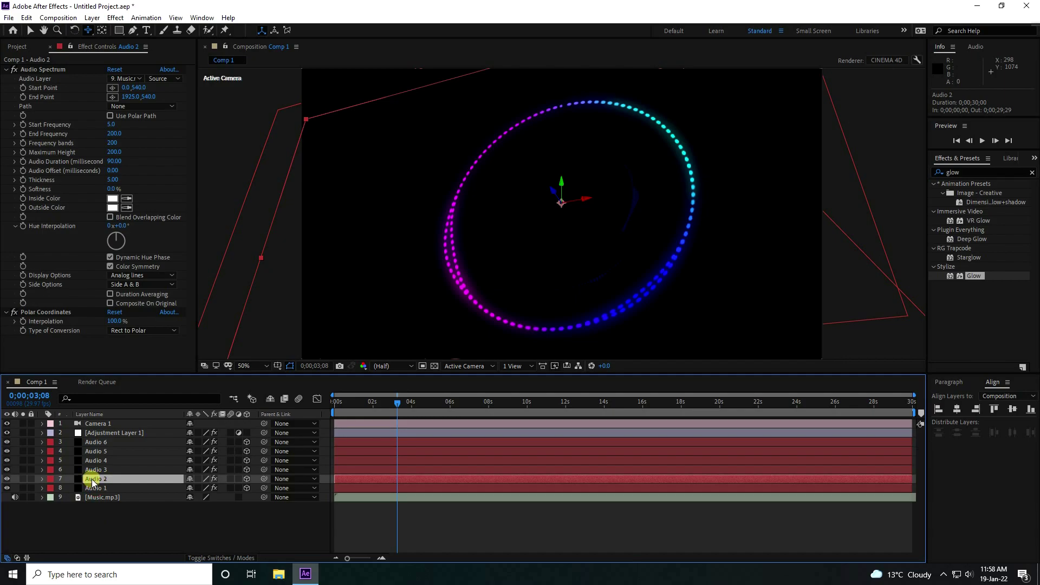
{"action": "key", "text": "p"}
{"action": "left_click", "coordinate": [225, 488]}
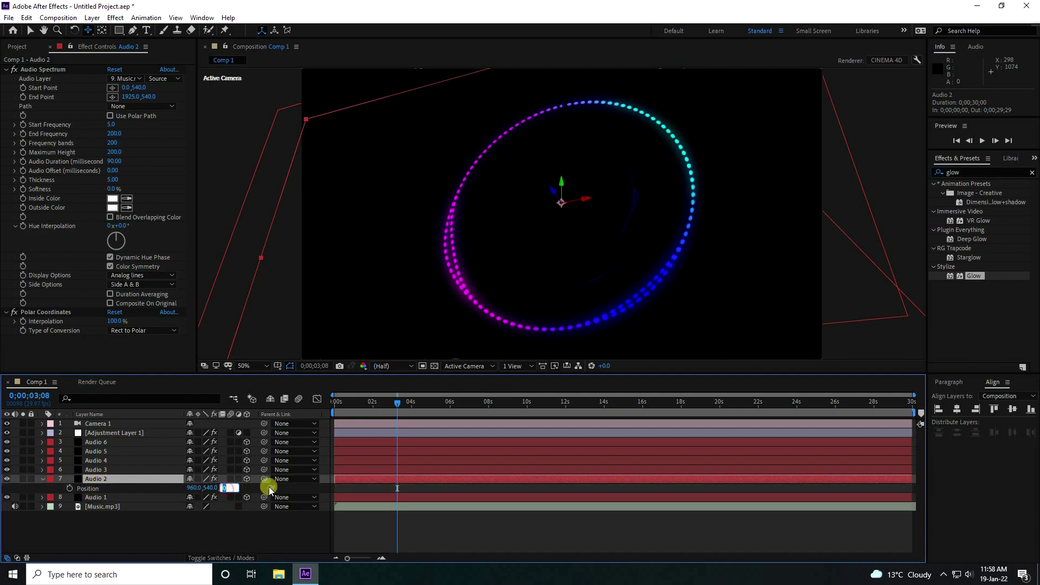
{"action": "type", "text": "-50"}
{"action": "key", "text": "Return"}
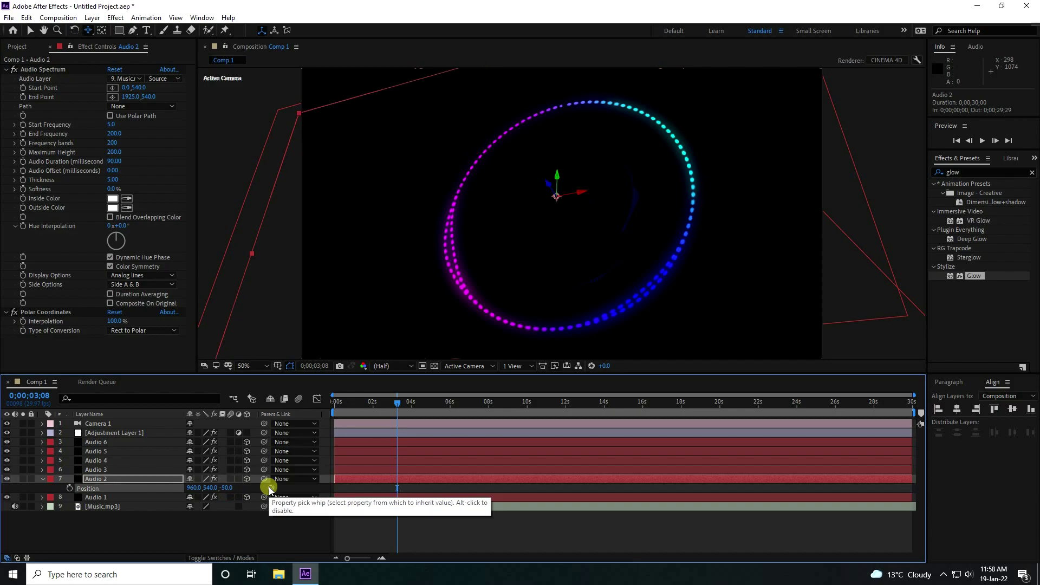
Reveal the position of the Audio 3 layer and set its Z value to -100.
{"action": "left_click", "coordinate": [94, 471]}
{"action": "key", "text": "p"}
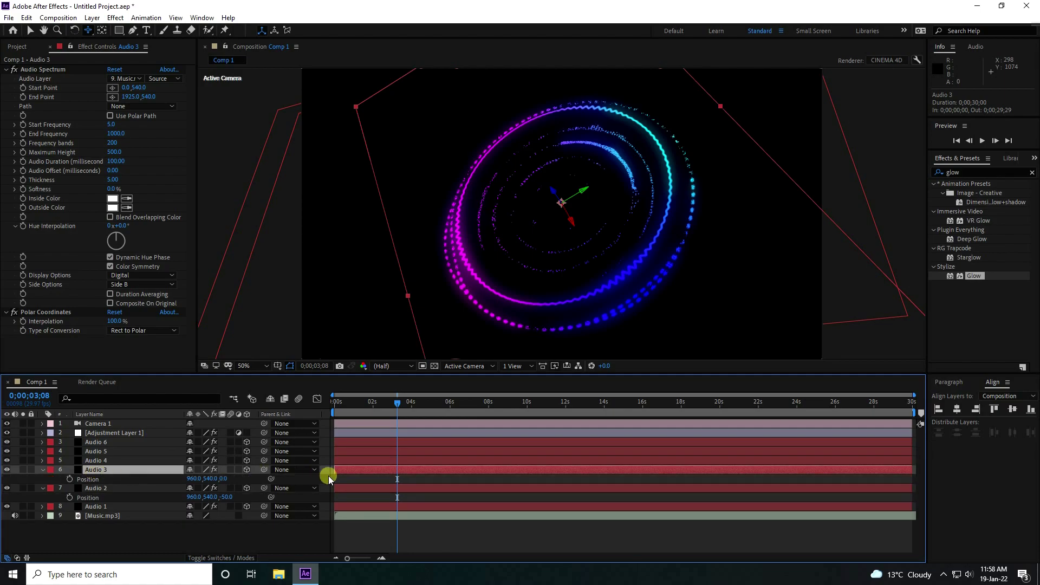
{"action": "left_click", "coordinate": [223, 480]}
{"action": "type", "text": "-100"}
{"action": "key", "text": "Return"}
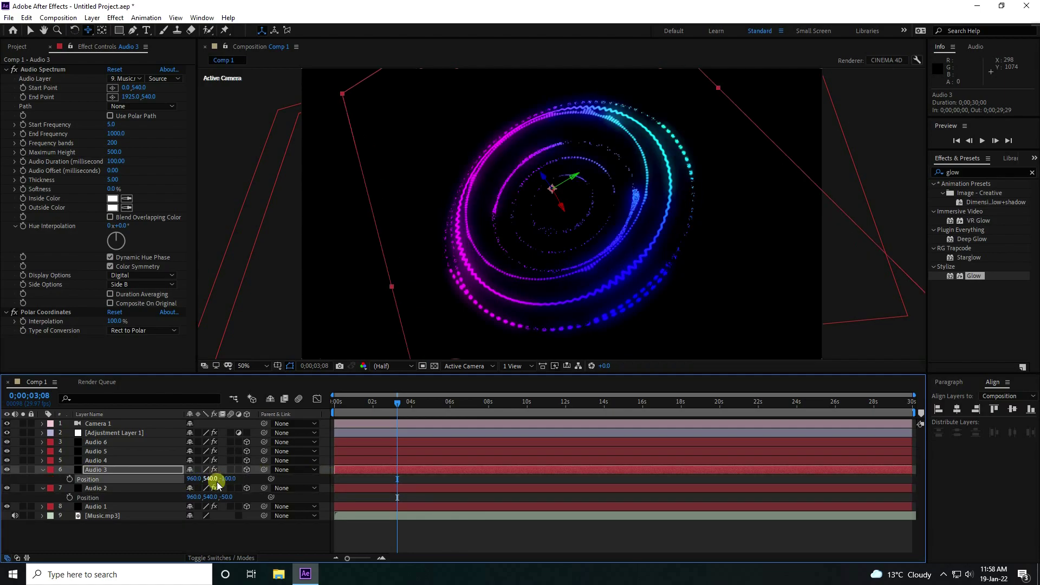
Reveal the position of the Audio 4 layer and set its Z value to -150.
{"action": "left_click", "coordinate": [96, 461]}
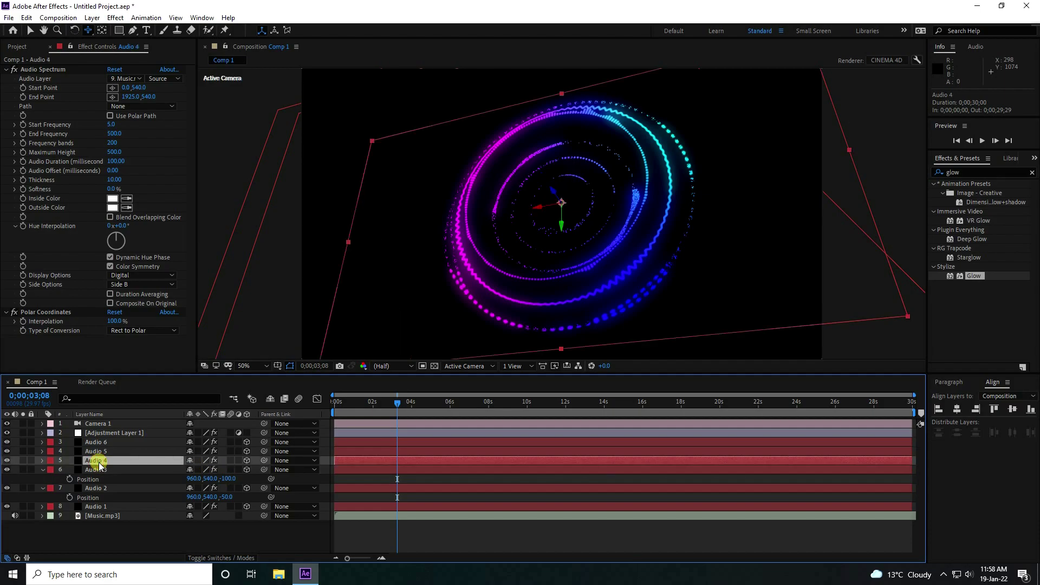
{"action": "key", "text": "p"}
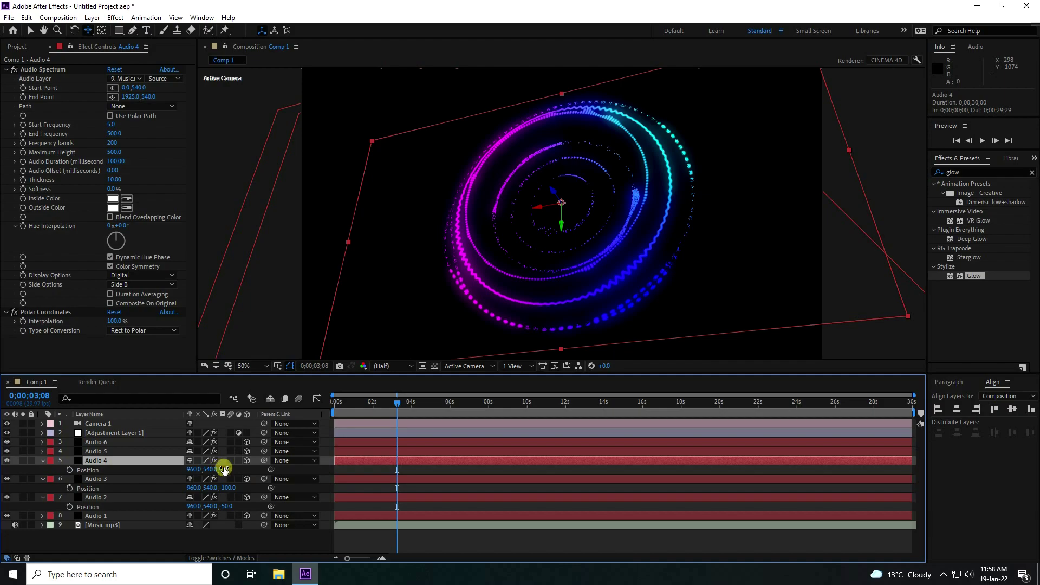
{"action": "key", "text": "Return"}
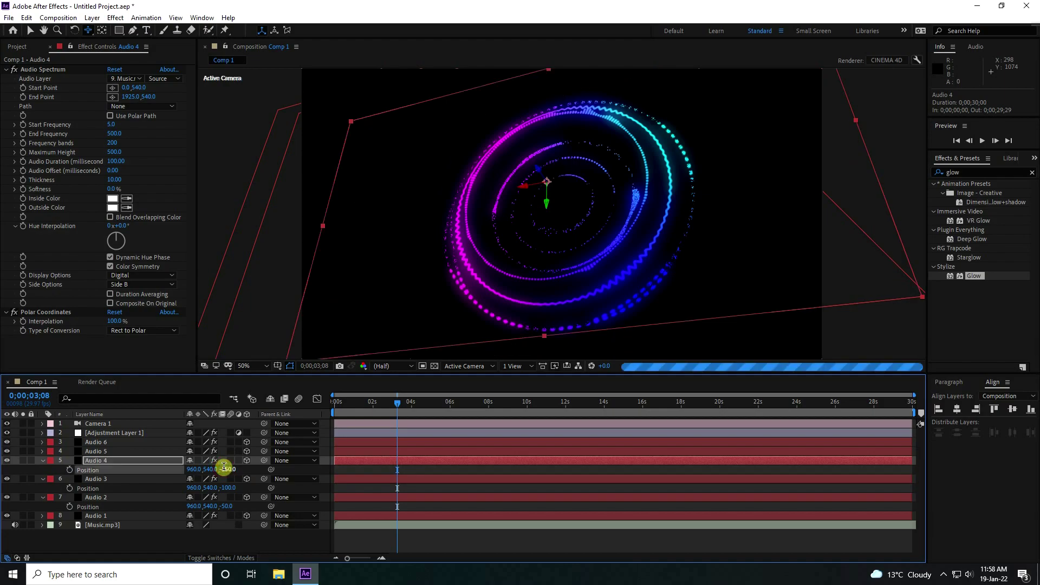
Reveal the position of the Audio 5 layer and set its Z value to -200.
{"action": "left_click", "coordinate": [99, 452]}
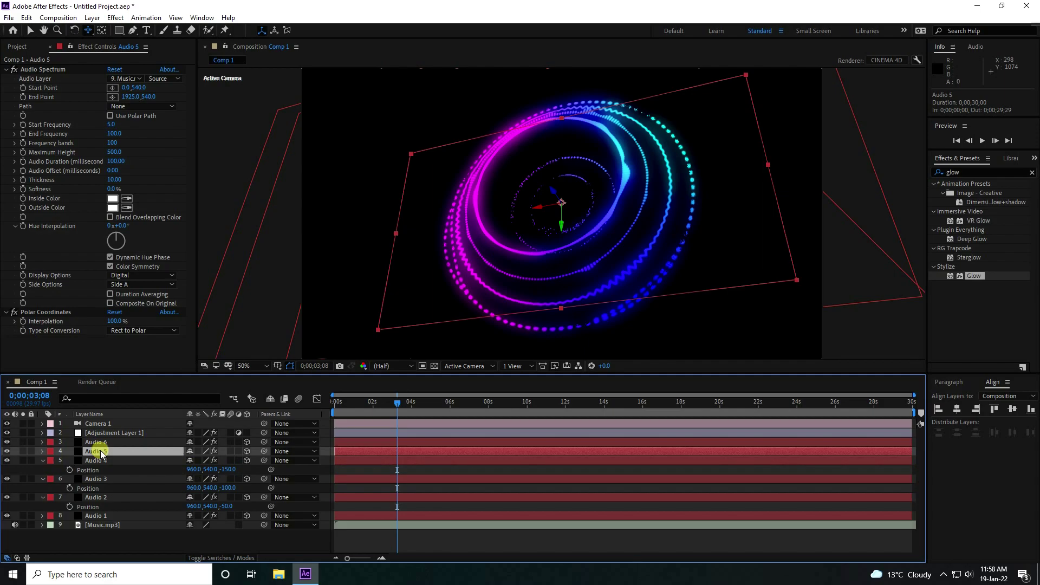
{"action": "key", "text": "p"}
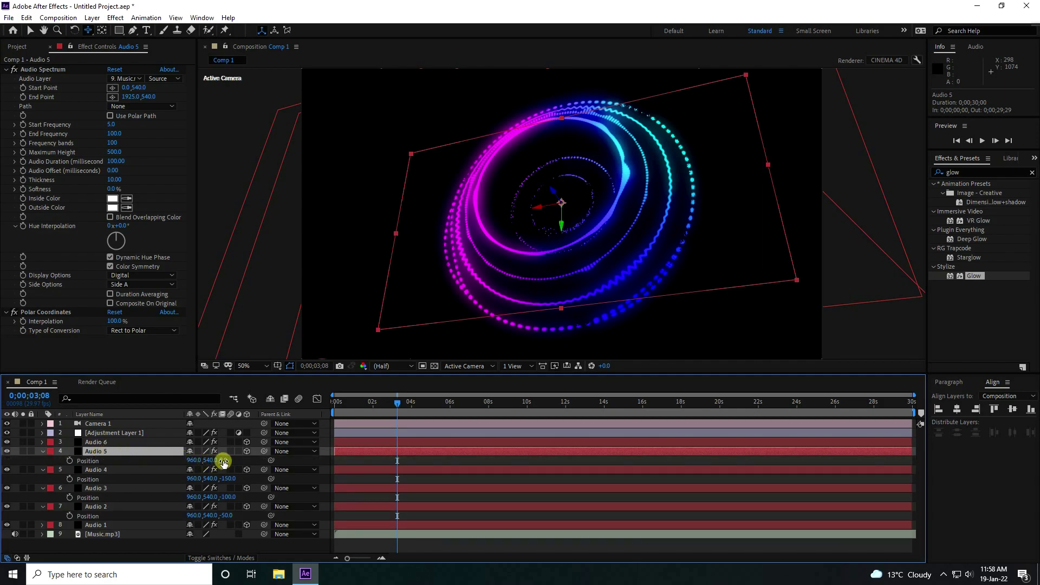
{"action": "left_click", "coordinate": [242, 461]}
{"action": "type", "text": "-200"}
{"action": "key", "text": "Return"}
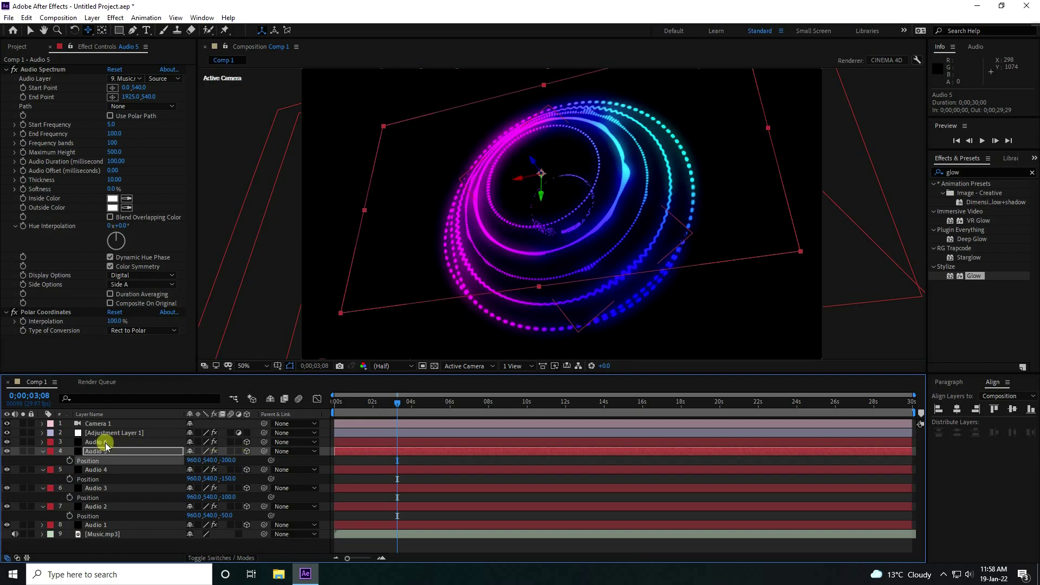
Set the Z position of the Audio 6 layer to -250 and preview the 3D rings from the start.
{"action": "left_click", "coordinate": [106, 443]}
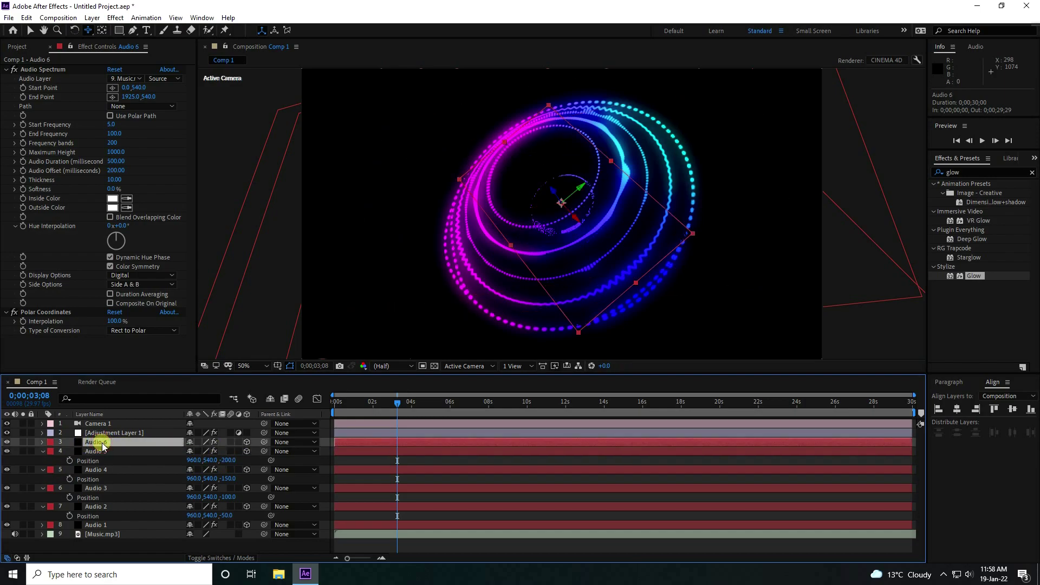
{"action": "key", "text": "p"}
{"action": "left_click", "coordinate": [226, 451]}
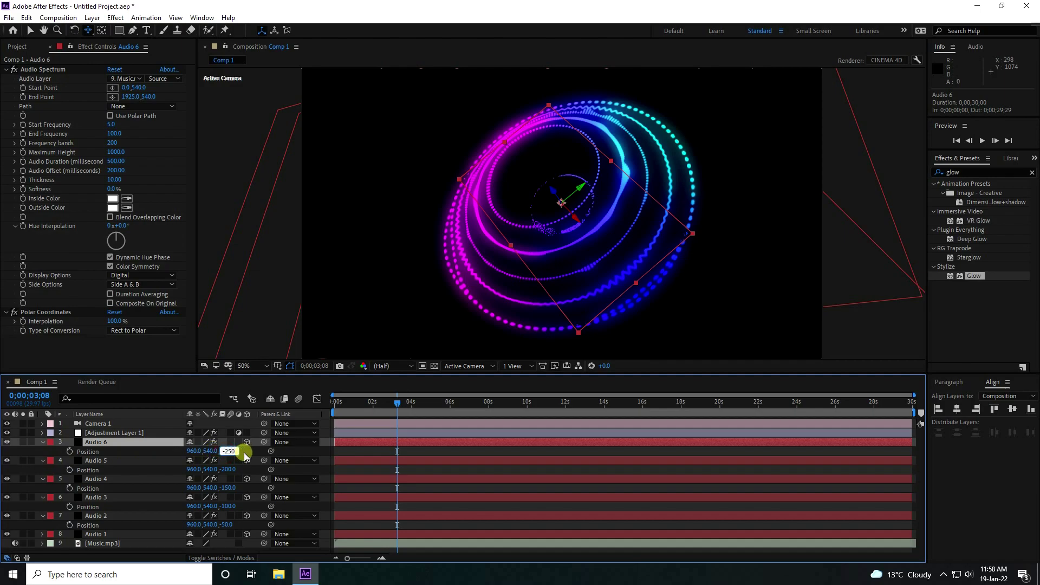
{"action": "type", "text": "-250"}
{"action": "key", "text": "Return"}
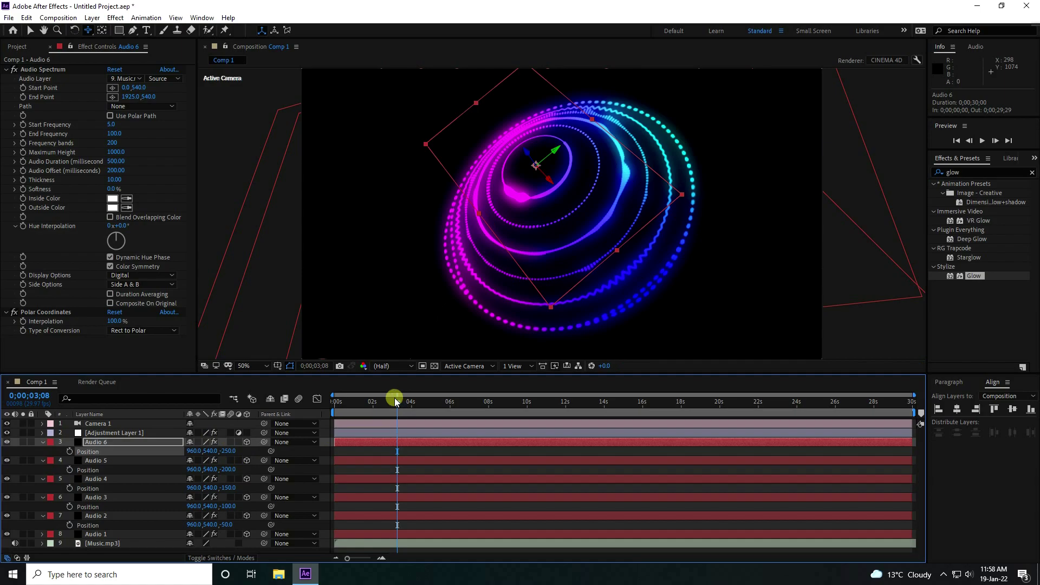
{"action": "left_click_drag", "start_coordinate": [395, 401], "coordinate": [323, 399]}
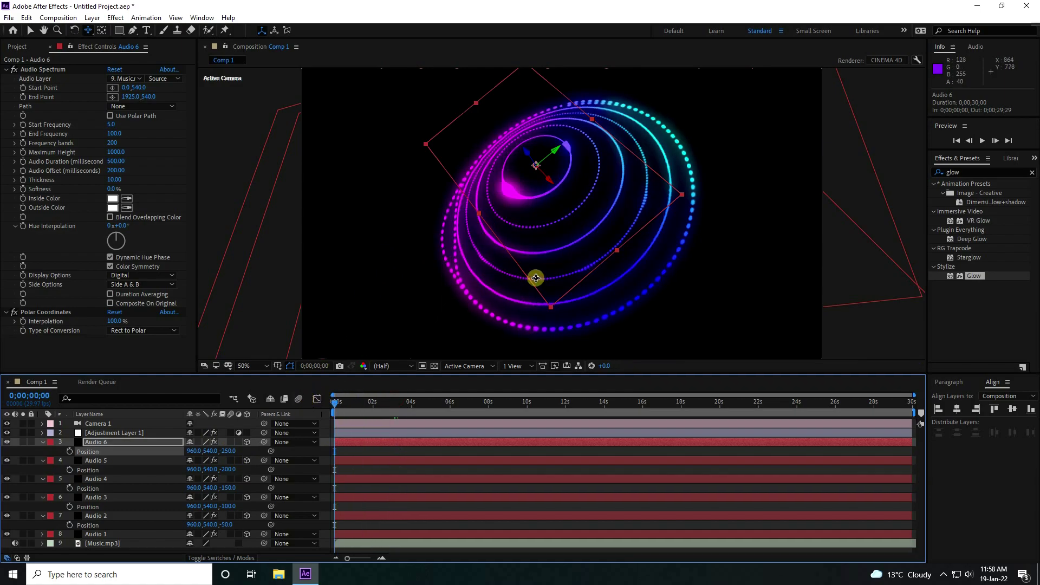
{"action": "key", "text": "space"}
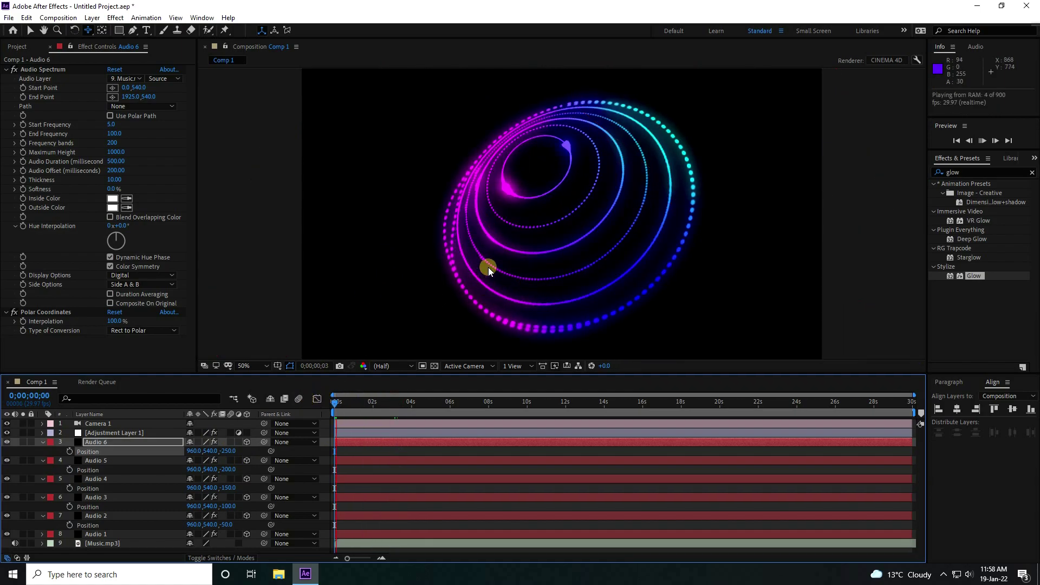
Stop the preview, return the playhead to the start, and switch to the Selection tool with no layer selected.
{"action": "key", "text": "space"}
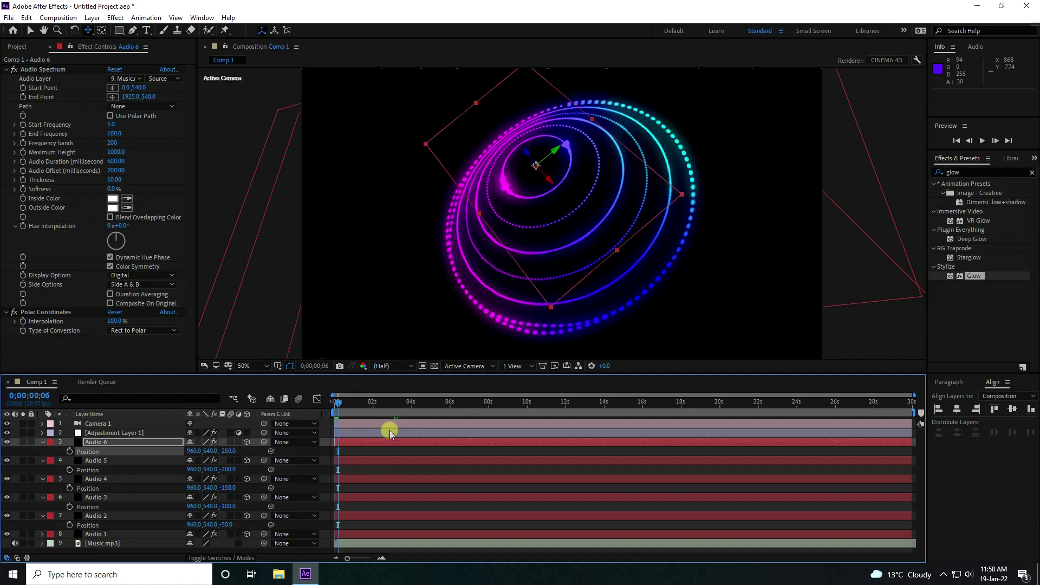
{"action": "left_click_drag", "start_coordinate": [341, 406], "coordinate": [334, 402]}
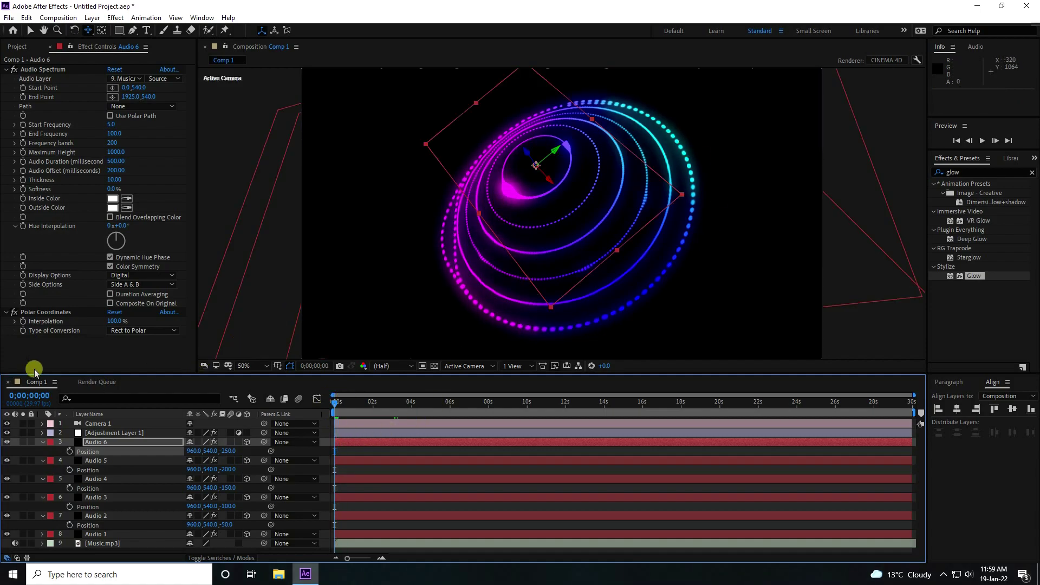
{"action": "left_click", "coordinate": [30, 30]}
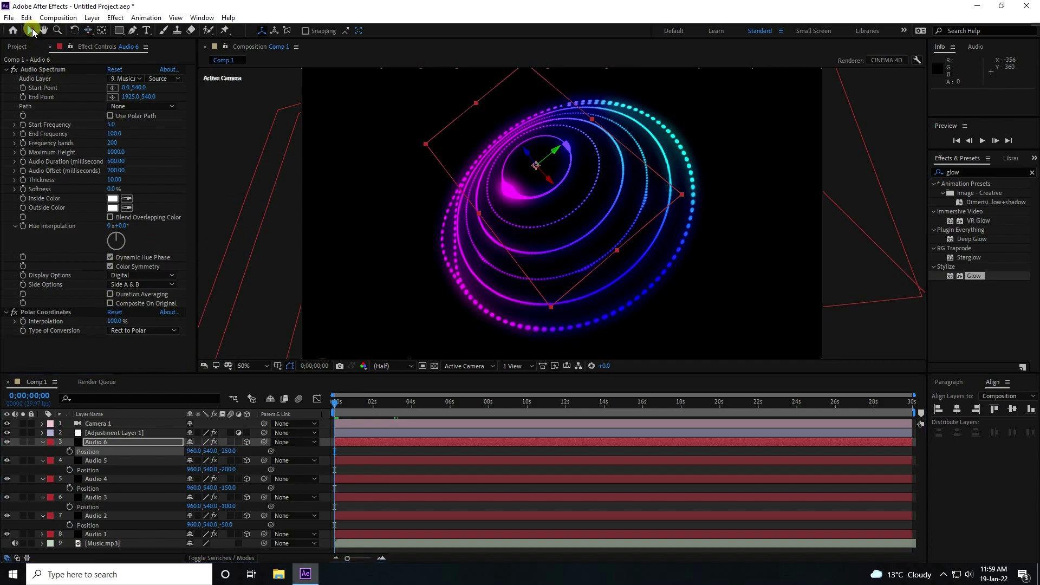
{"action": "left_click", "coordinate": [71, 382]}
Collapse the expanded properties of the Audio 2 to Audio 6 layers and preview the composition briefly from the start.
{"action": "left_click", "coordinate": [45, 442]}
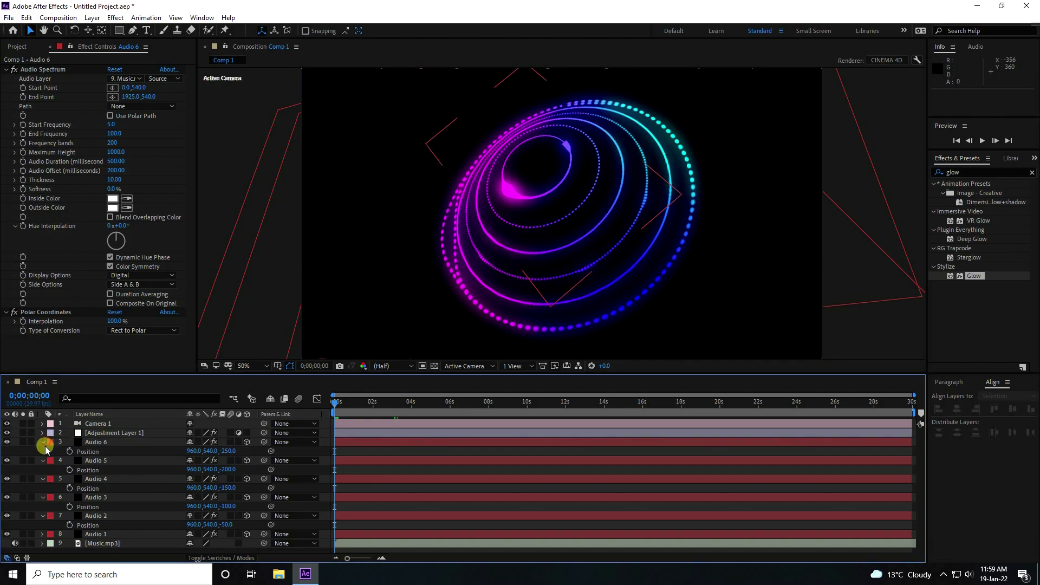
{"action": "left_click", "coordinate": [44, 442]}
{"action": "left_click", "coordinate": [44, 453]}
{"action": "left_click", "coordinate": [42, 461]}
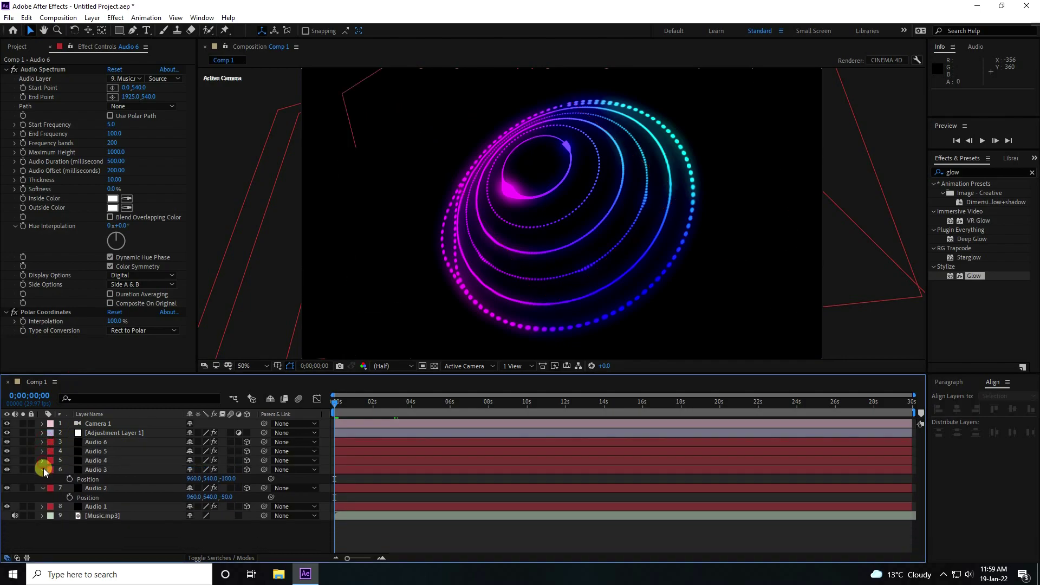
{"action": "left_click", "coordinate": [44, 470]}
{"action": "left_click", "coordinate": [44, 479]}
{"action": "key", "text": "space"}
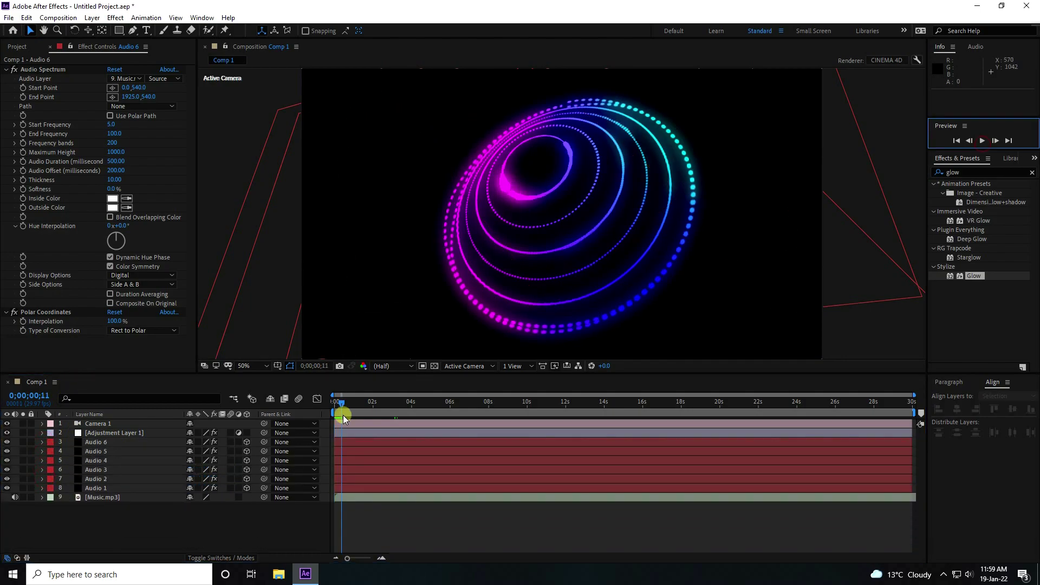
{"action": "left_click_drag", "start_coordinate": [345, 401], "coordinate": [327, 402]}
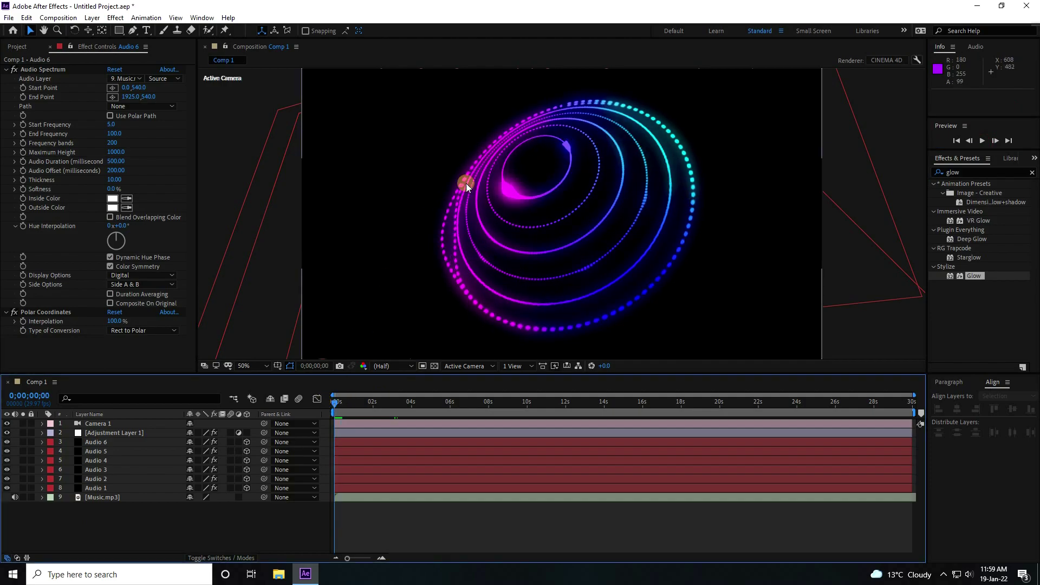
Create a black 1920 x 1080 px solid layer named Light.
{"action": "right_click", "coordinate": [122, 537]}
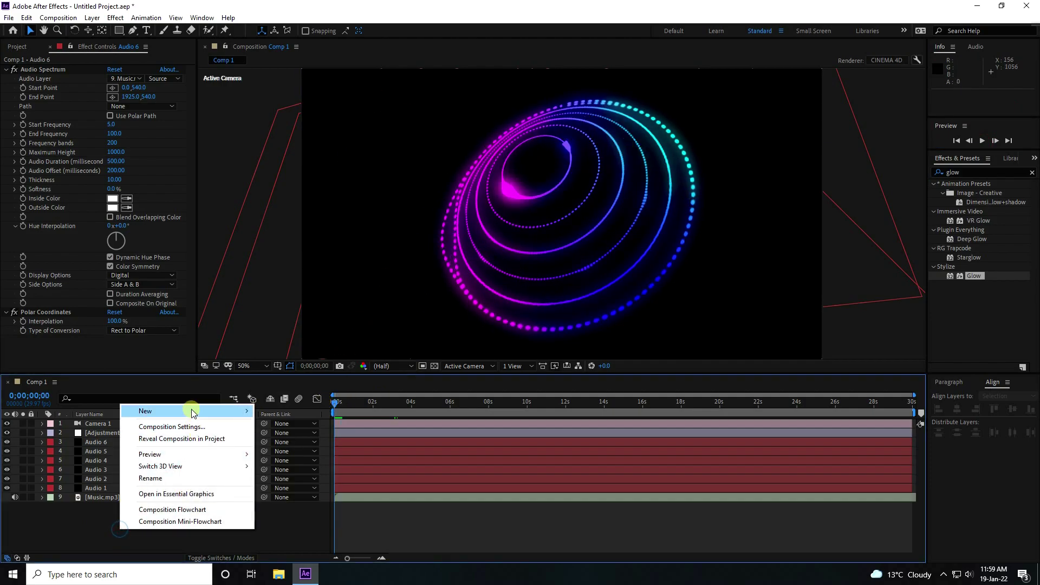
{"action": "mouse_move", "coordinate": [199, 411]}
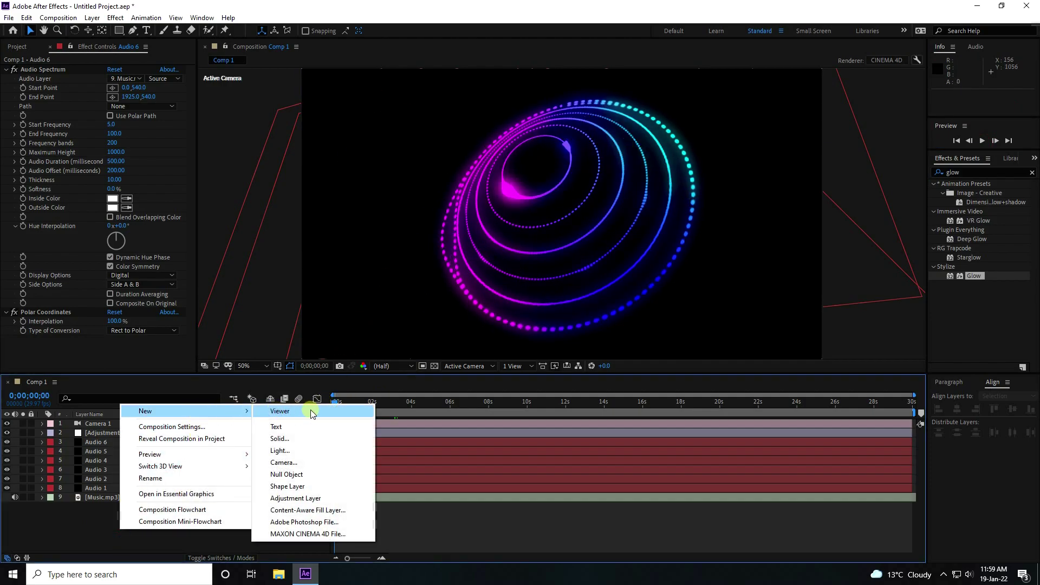
{"action": "left_click", "coordinate": [293, 439]}
{"action": "type", "text": "Light"}
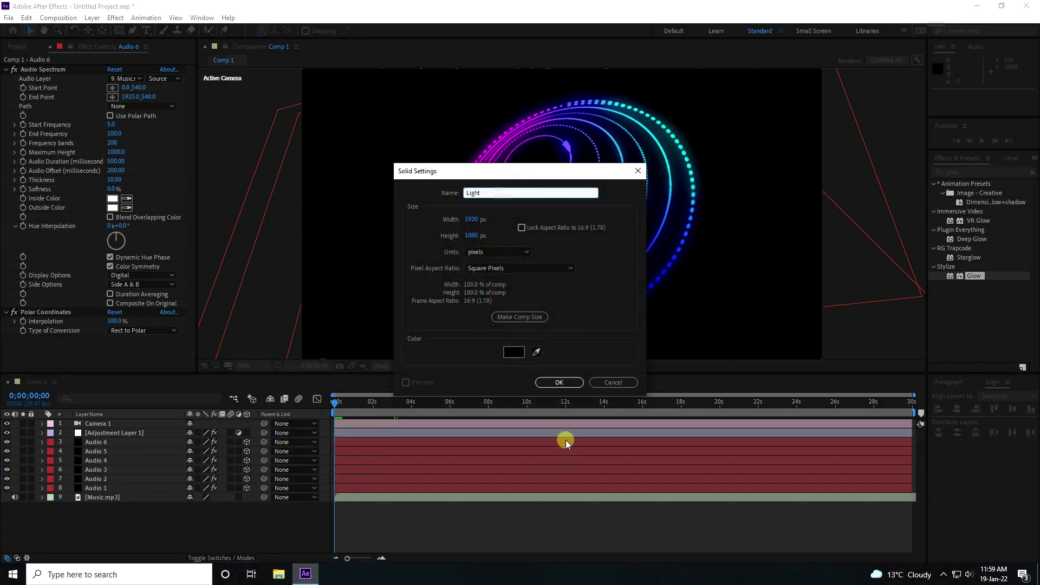
{"action": "left_click", "coordinate": [559, 382]}
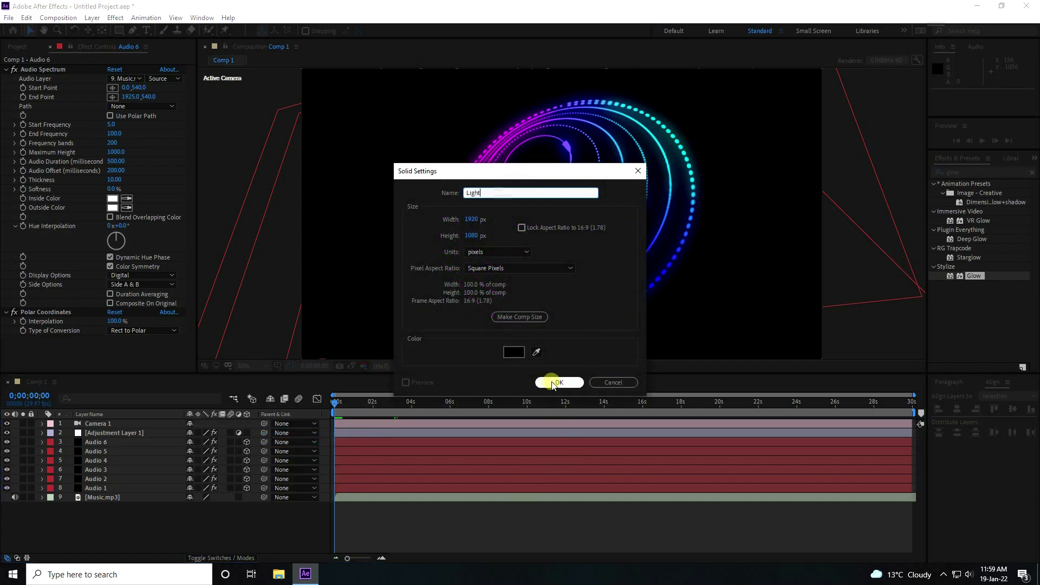
Apply the Video Copilot Optical Flares effect to the Light layer.
{"action": "left_click", "coordinate": [116, 17]}
{"action": "mouse_move", "coordinate": [200, 381]}
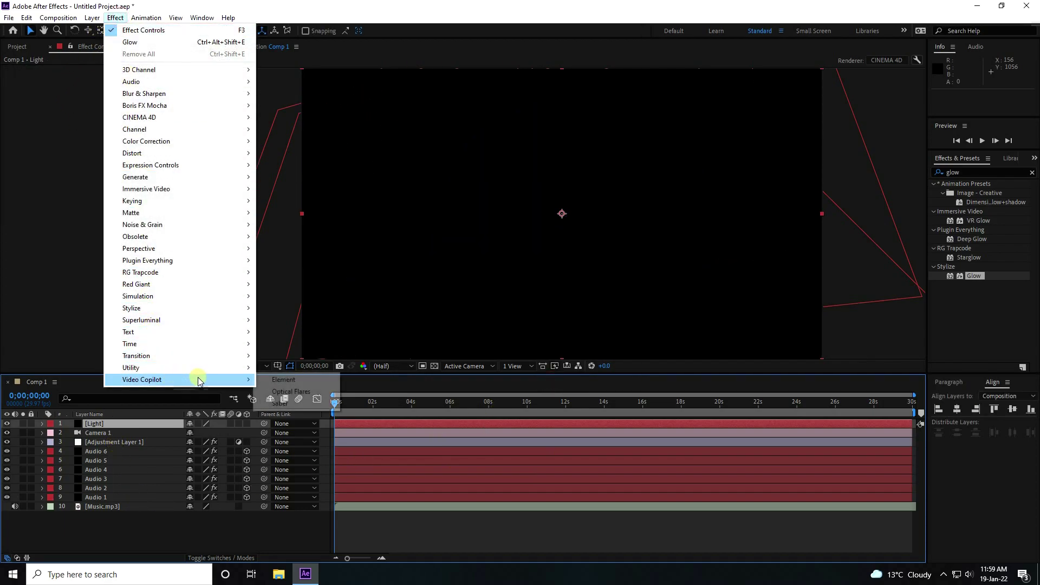
{"action": "left_click", "coordinate": [306, 390]}
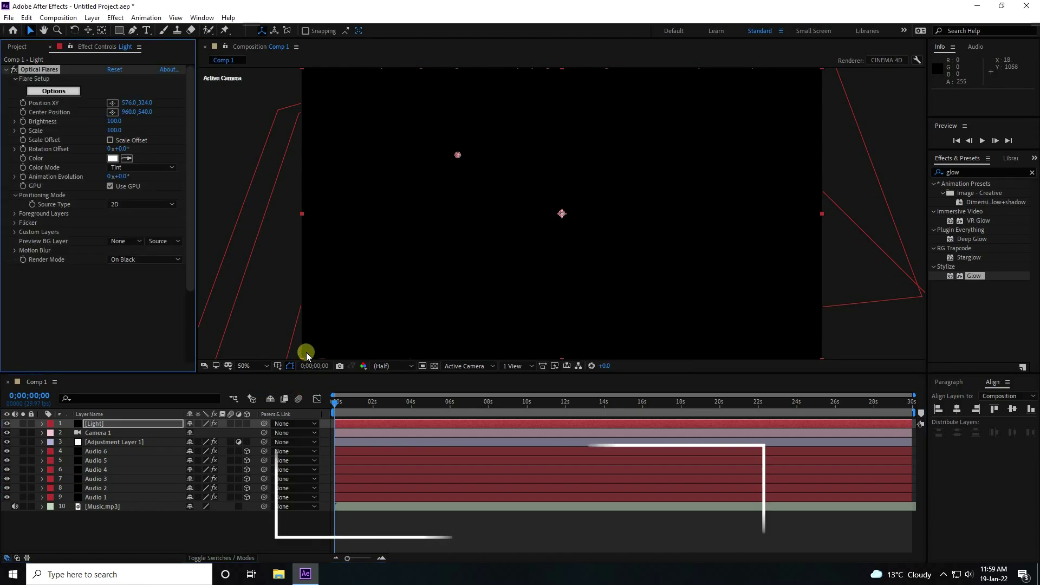
Load the Laser Show preset from the Pro_Presets 1 folder into the Light layer's Optical Flares setup.
{"action": "left_click", "coordinate": [51, 92]}
{"action": "left_click", "coordinate": [762, 88]}
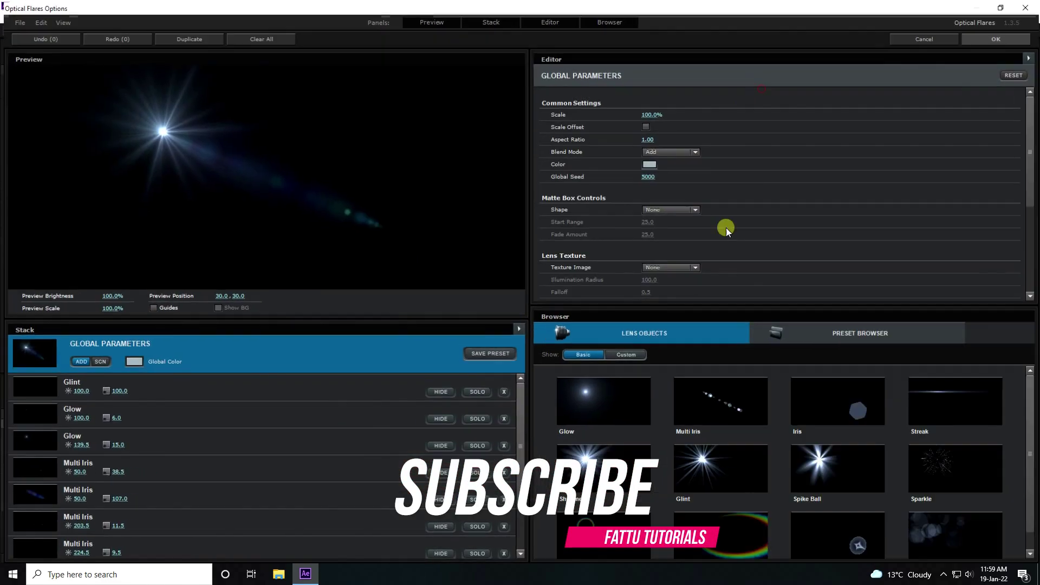
{"action": "left_click", "coordinate": [857, 334]}
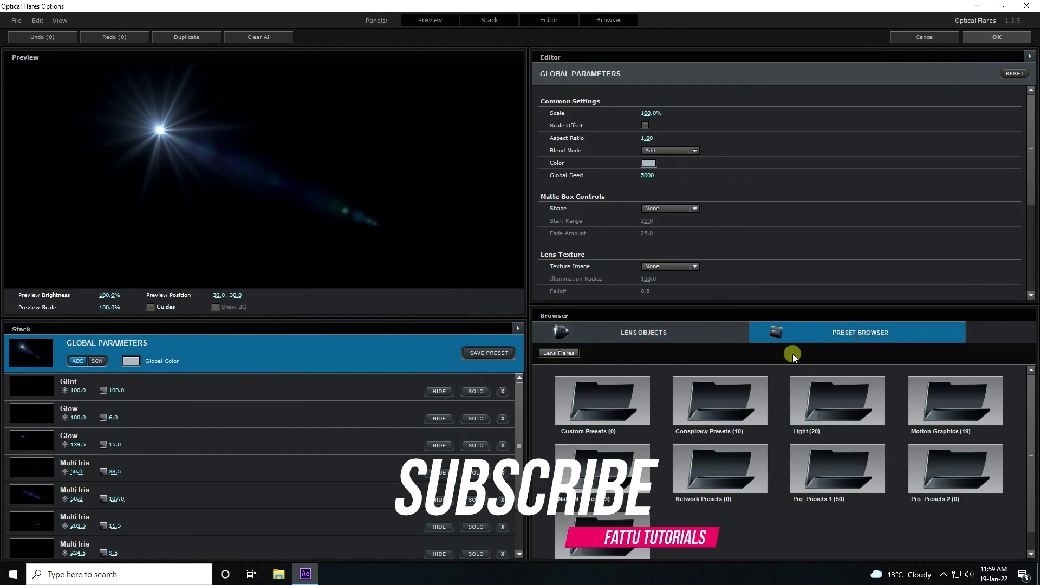
{"action": "double_click", "coordinate": [815, 476]}
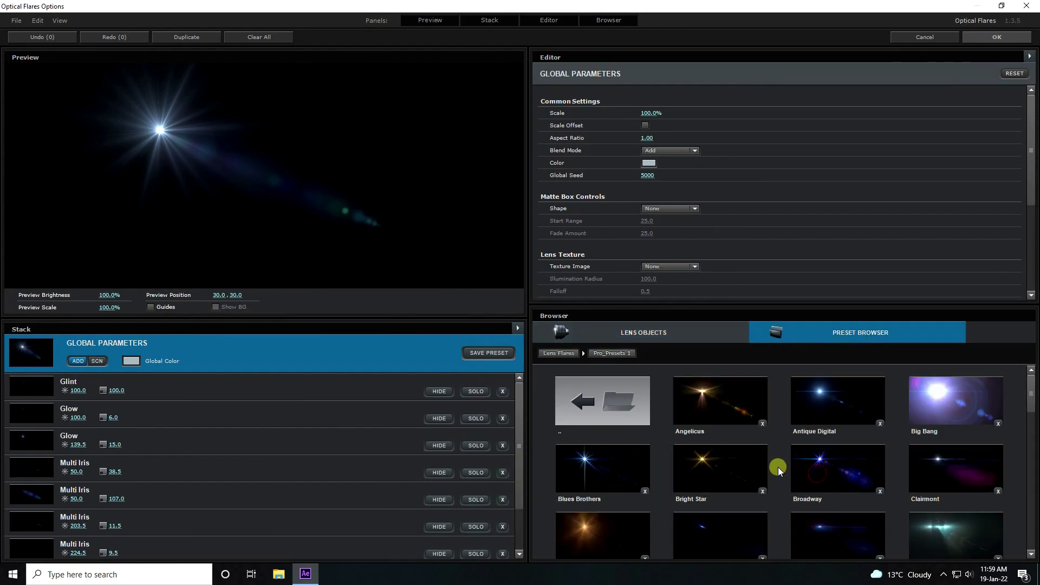
{"action": "scroll", "coordinate": [778, 467], "scroll_direction": "down", "scroll_amount": 5}
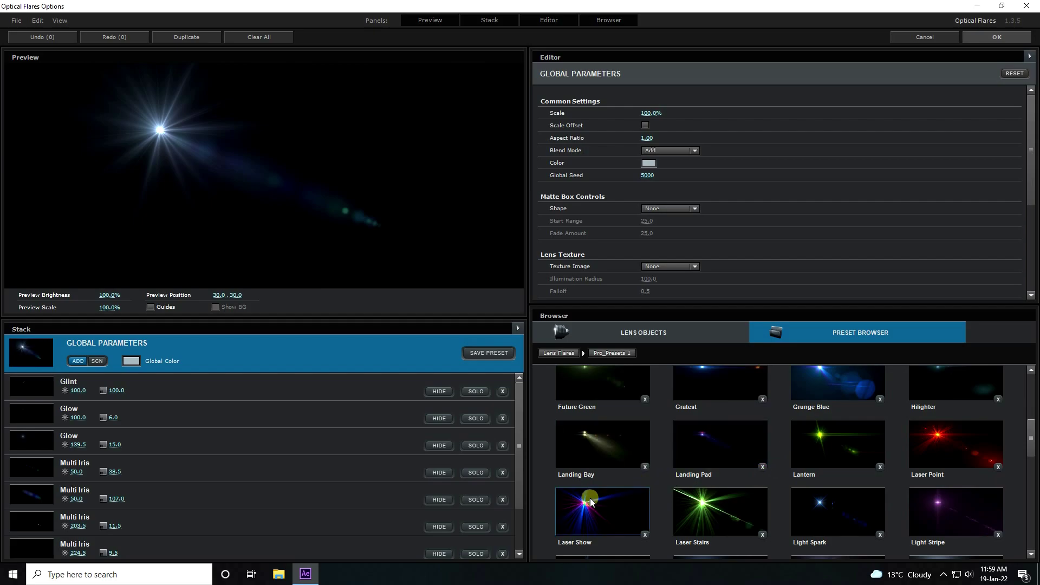
{"action": "scroll", "coordinate": [591, 495], "scroll_direction": "down", "scroll_amount": 1}
{"action": "left_click", "coordinate": [602, 448]}
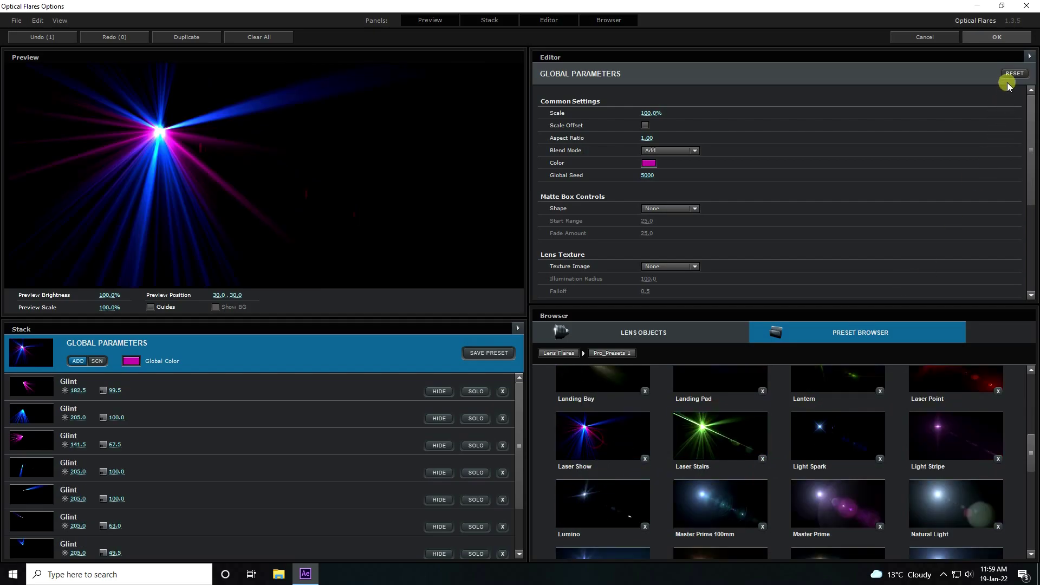
{"action": "left_click", "coordinate": [997, 37]}
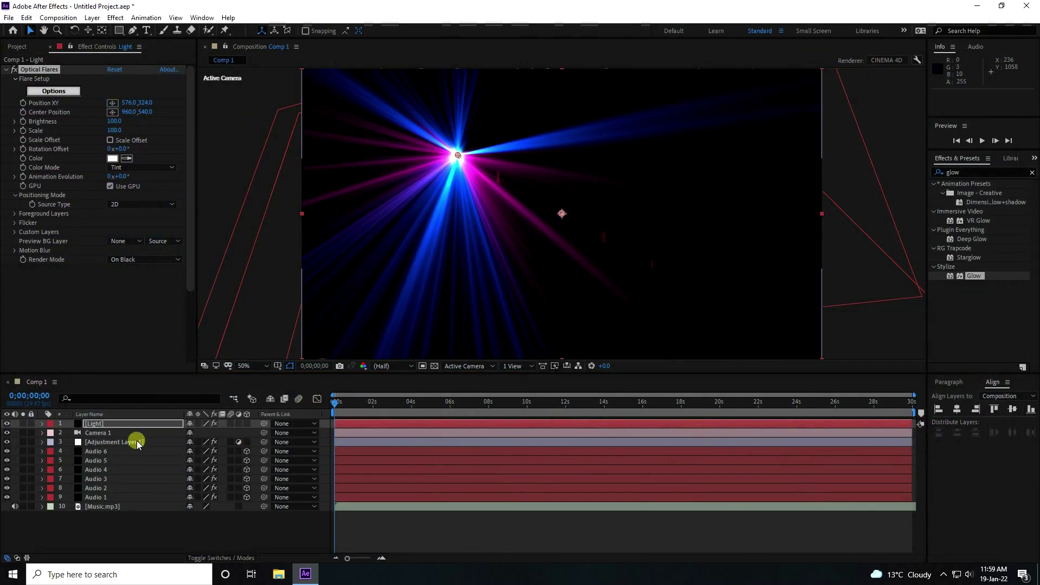
Set the Light layer's blending mode to Add.
{"action": "left_click", "coordinate": [202, 558]}
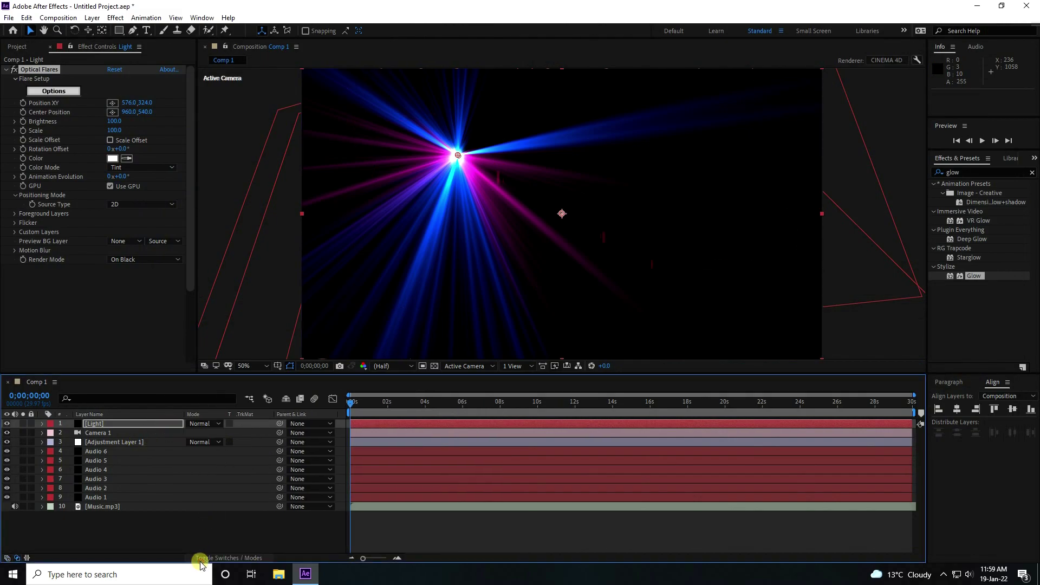
{"action": "left_click", "coordinate": [205, 424]}
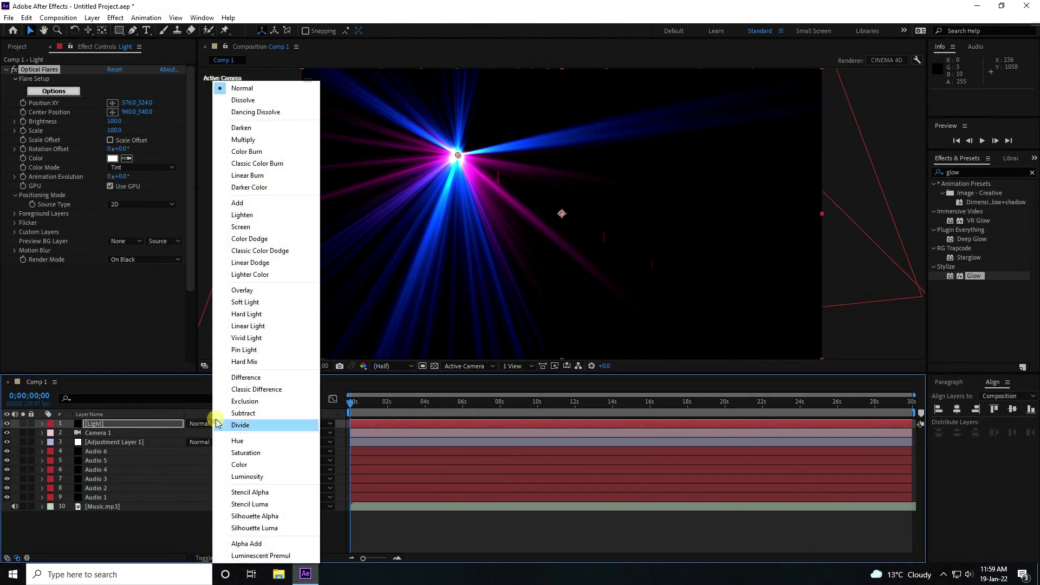
{"action": "left_click", "coordinate": [249, 208]}
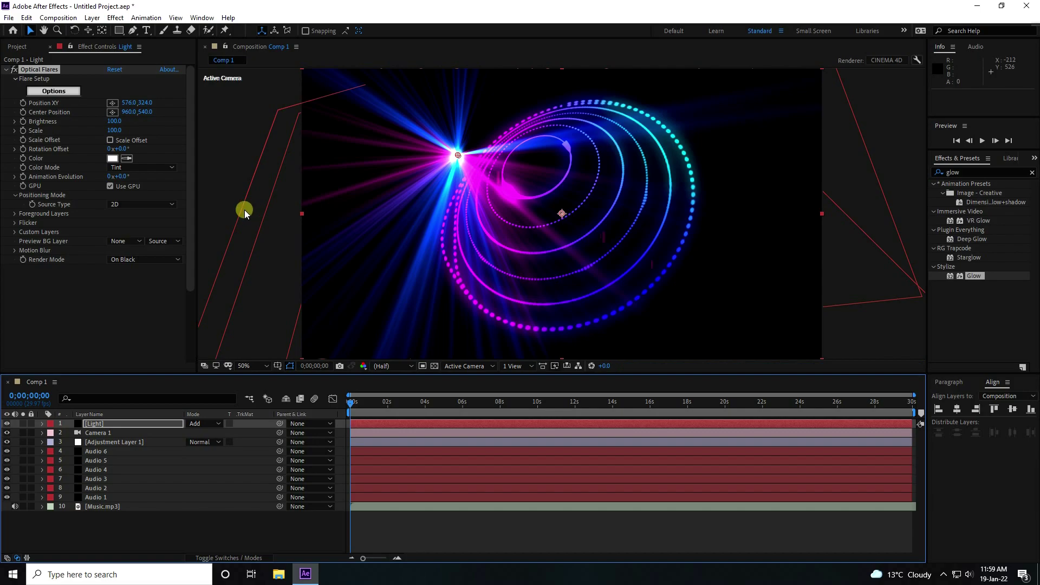
Set the flare's brightness and scale to 50 and move it onto the upper-left edge of the rings at about 644, 332.
{"action": "left_click", "coordinate": [117, 122]}
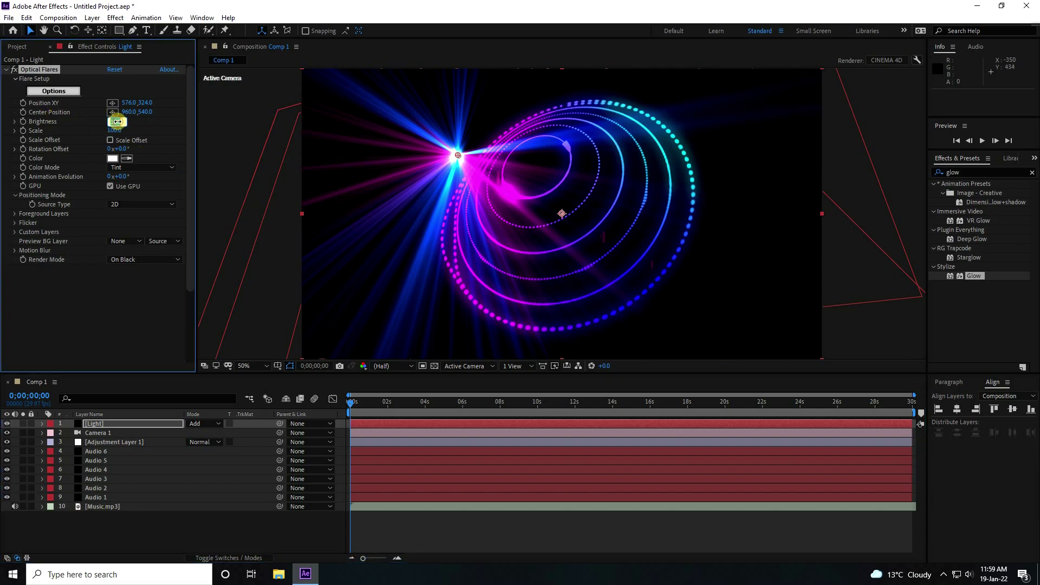
{"action": "type", "text": "50"}
{"action": "key", "text": "Tab"}
{"action": "type", "text": "50"}
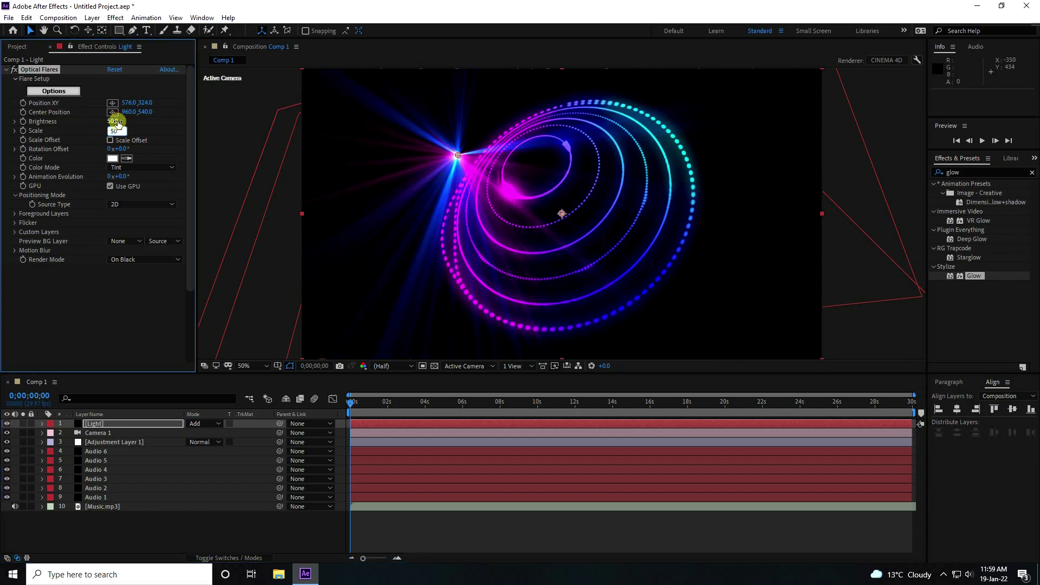
{"action": "key", "text": "Return"}
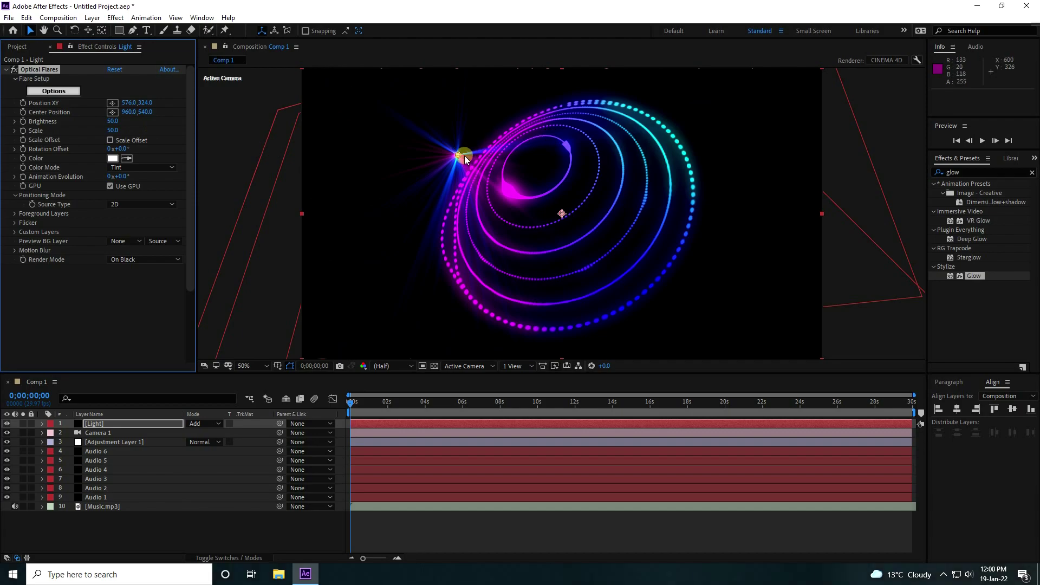
{"action": "left_click_drag", "start_coordinate": [457, 155], "coordinate": [477, 155]}
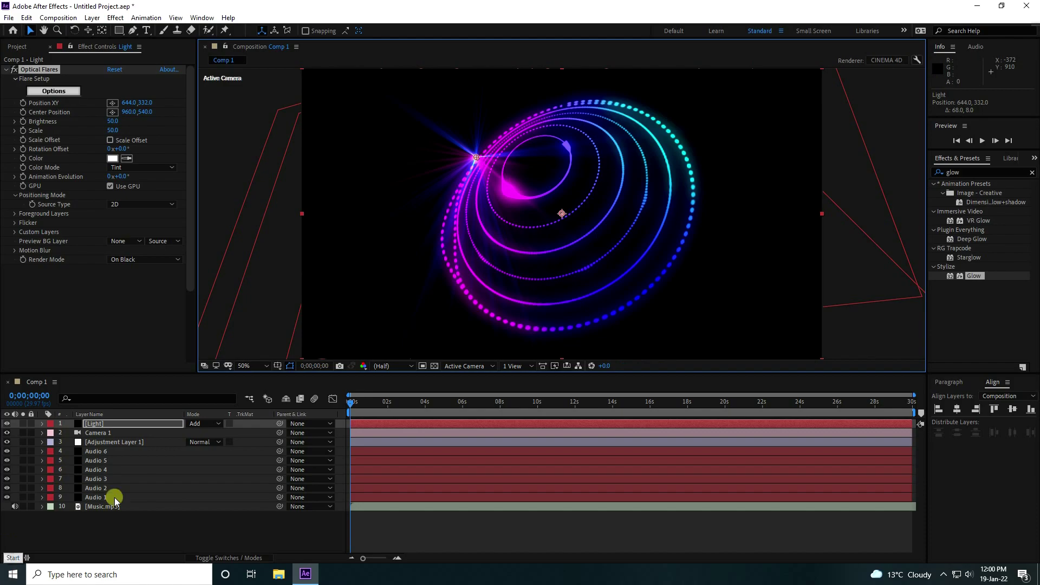
Duplicate the Light layer and move the copy's flare to the lower-right edge of the outer ring at about 1366, 756.
{"action": "left_click", "coordinate": [103, 424]}
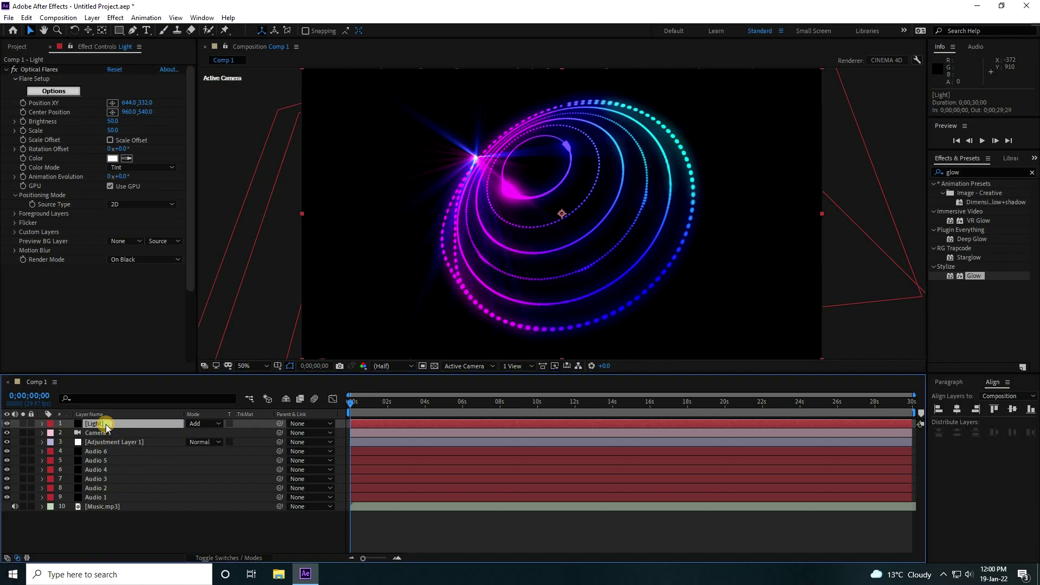
{"action": "key", "text": "ctrl+d"}
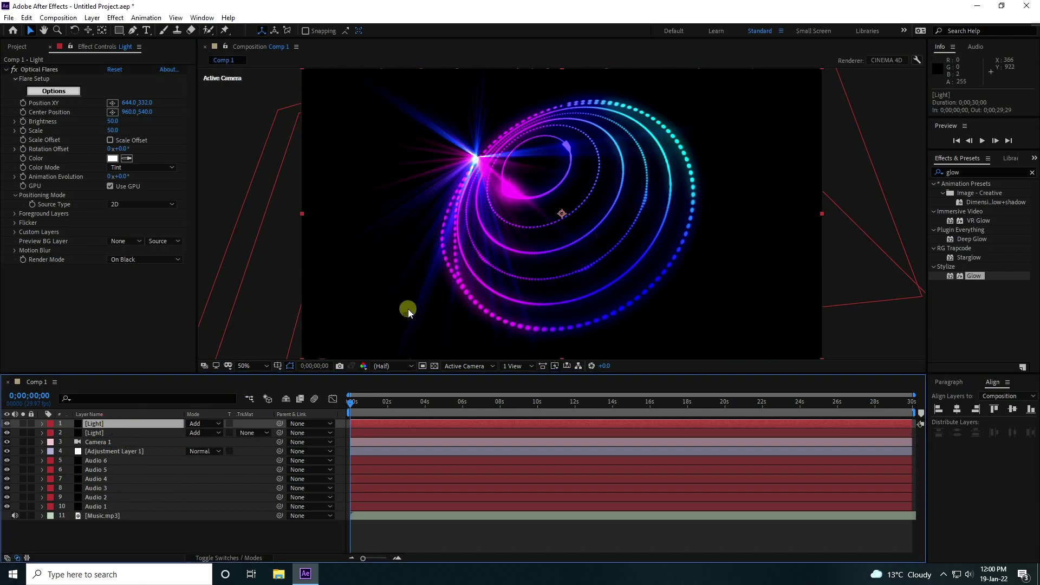
{"action": "left_click", "coordinate": [35, 70]}
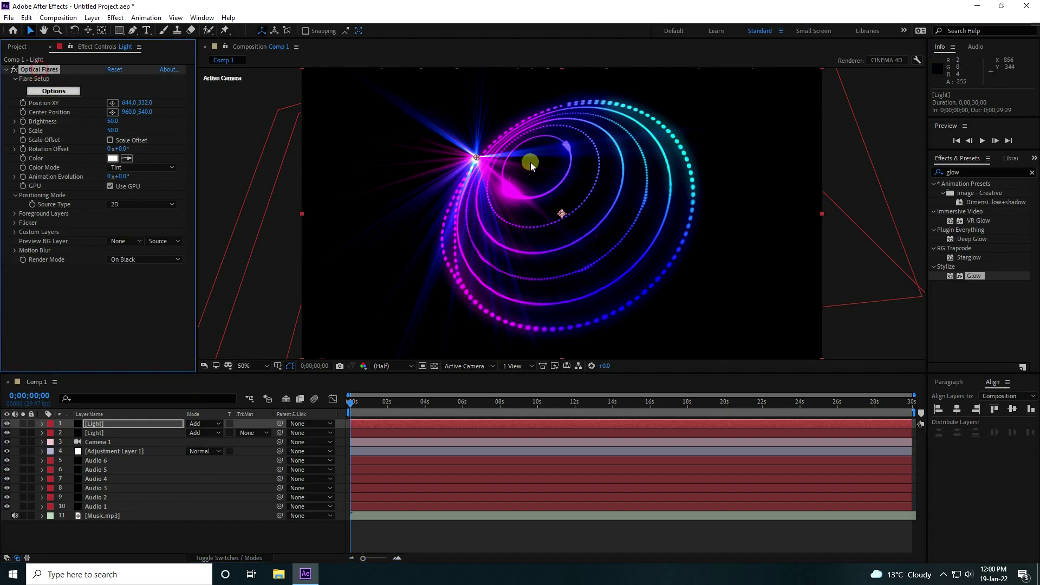
{"action": "left_click_drag", "start_coordinate": [476, 158], "coordinate": [671, 273]}
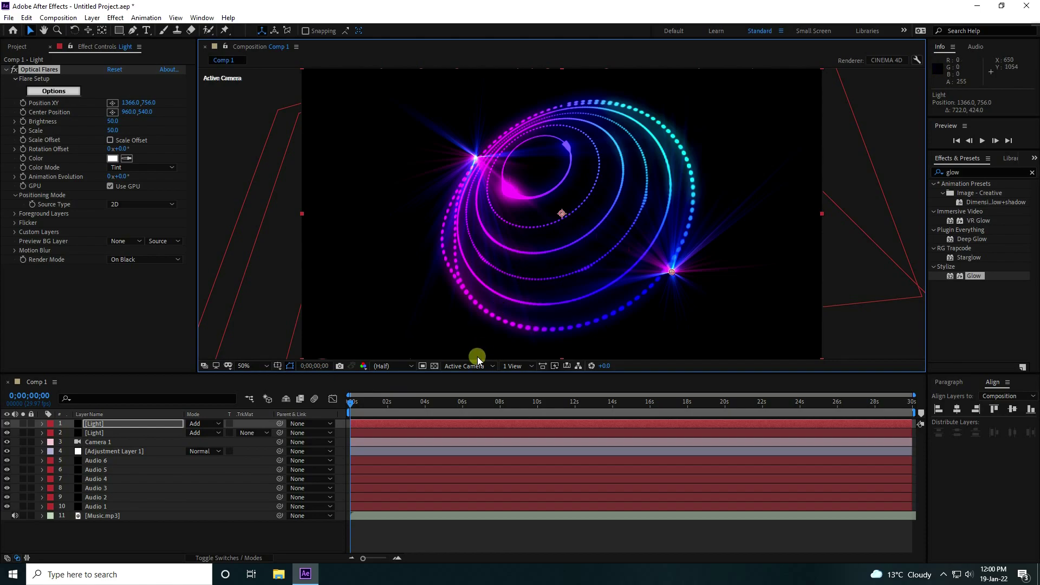
Save the project to the desktop as tuto.aep.
{"action": "key", "text": "ctrl+s"}
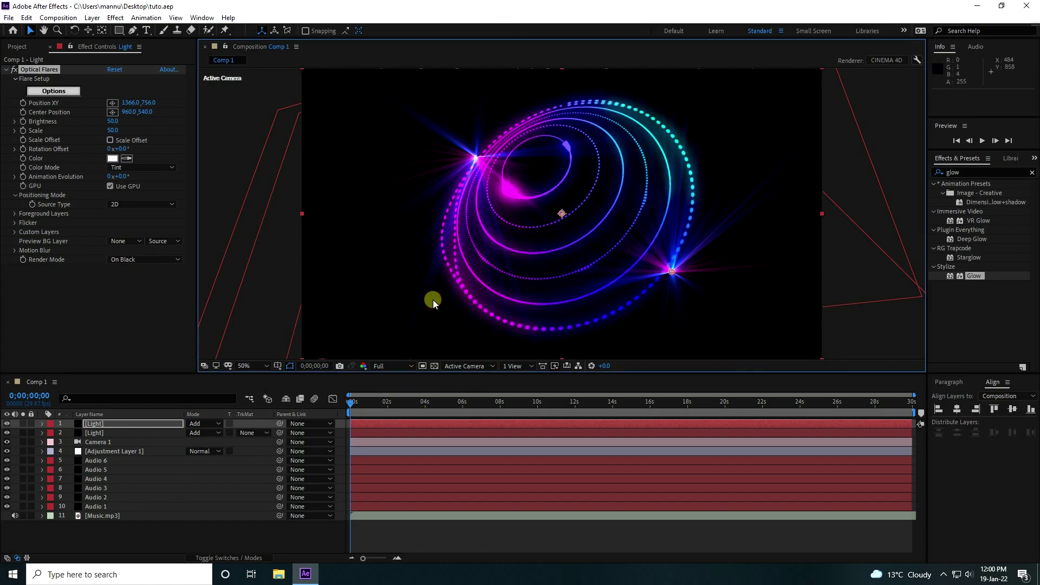